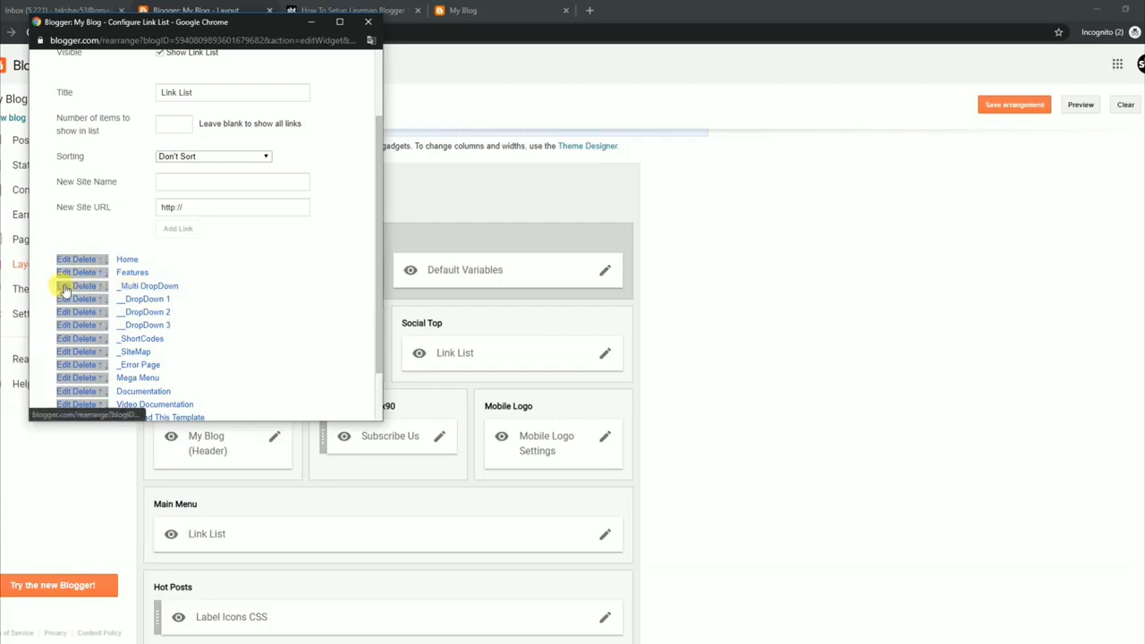
# Rename the main menu link __DropDown 1 to __Link 1, save the link list and arrangement, and check the live blog's Features submenu.
pyautogui.click(63, 304)
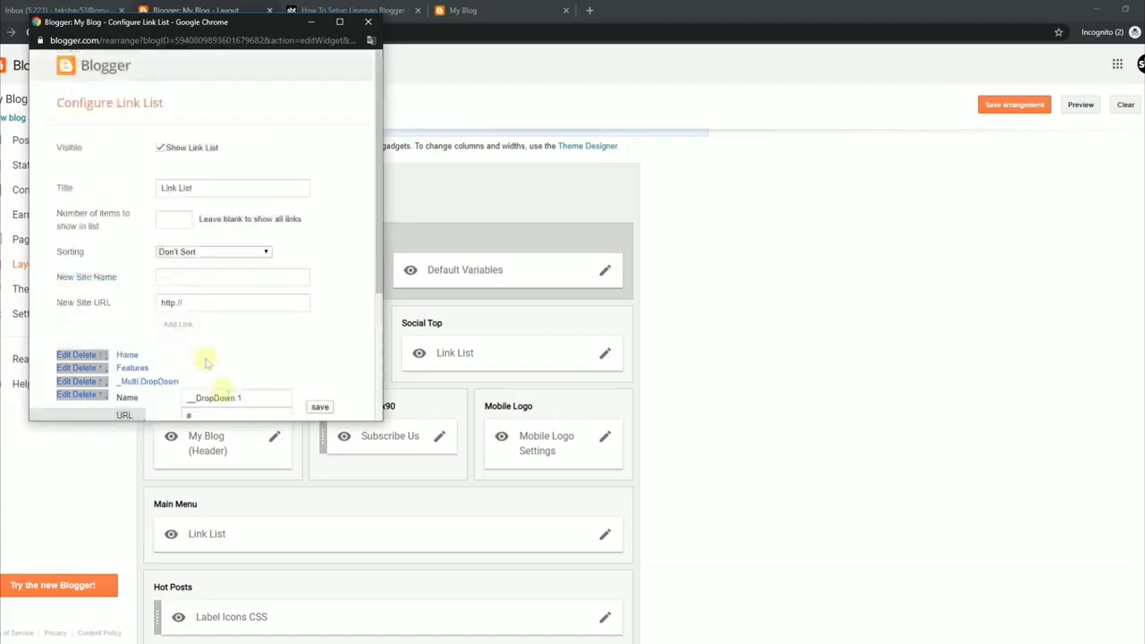
pyautogui.moveTo(236, 398); pyautogui.dragTo(188, 397)
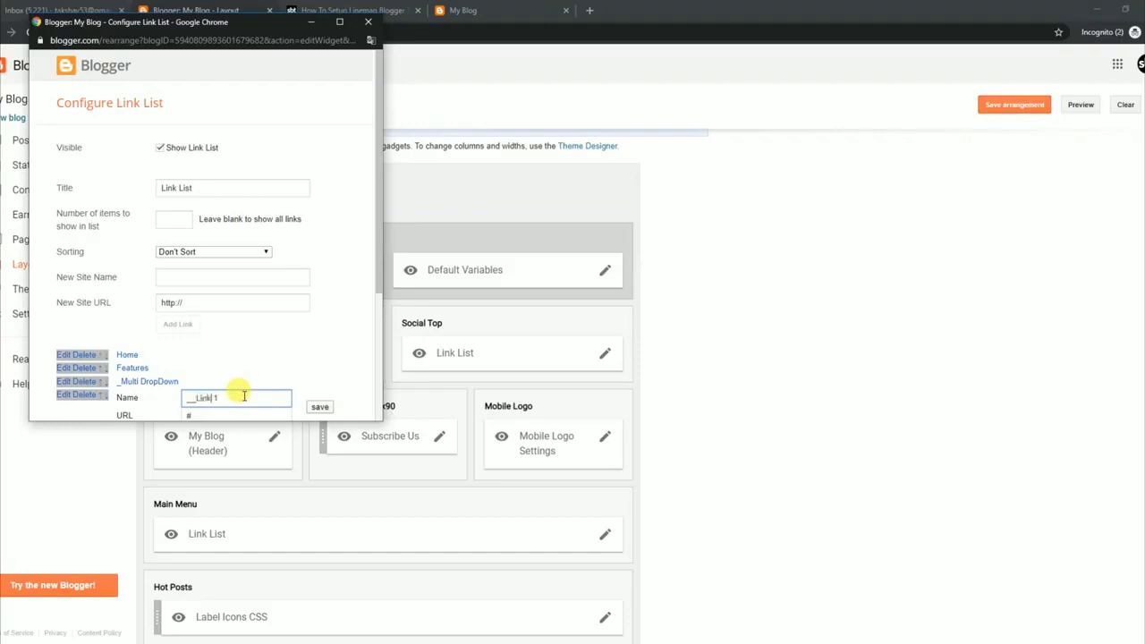
pyautogui.scroll(-1, 370, 286)
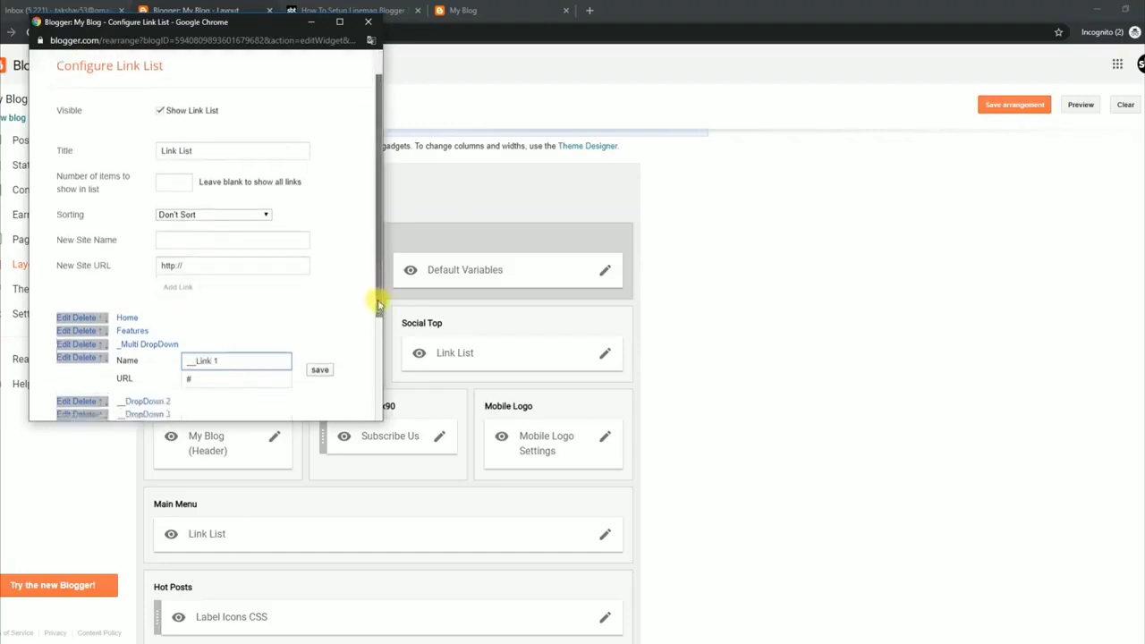
pyautogui.click(324, 367)
pyautogui.scroll(-1, 376, 362)
pyautogui.scroll(-3, 379, 317)
pyautogui.click(83, 403)
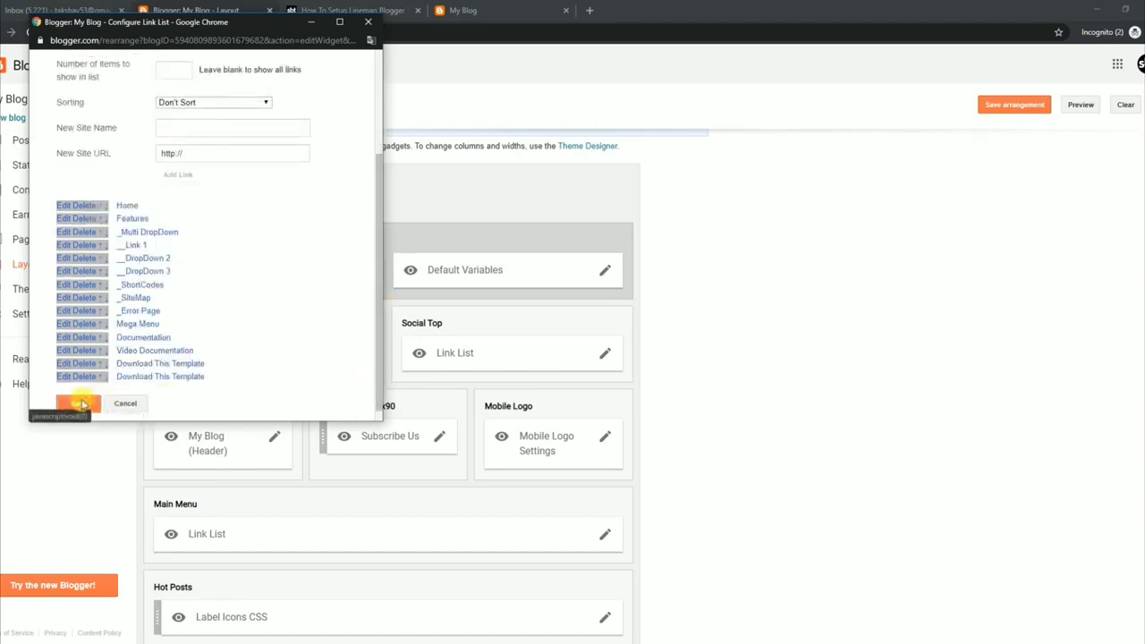
pyautogui.click(994, 110)
pyautogui.click(488, 10)
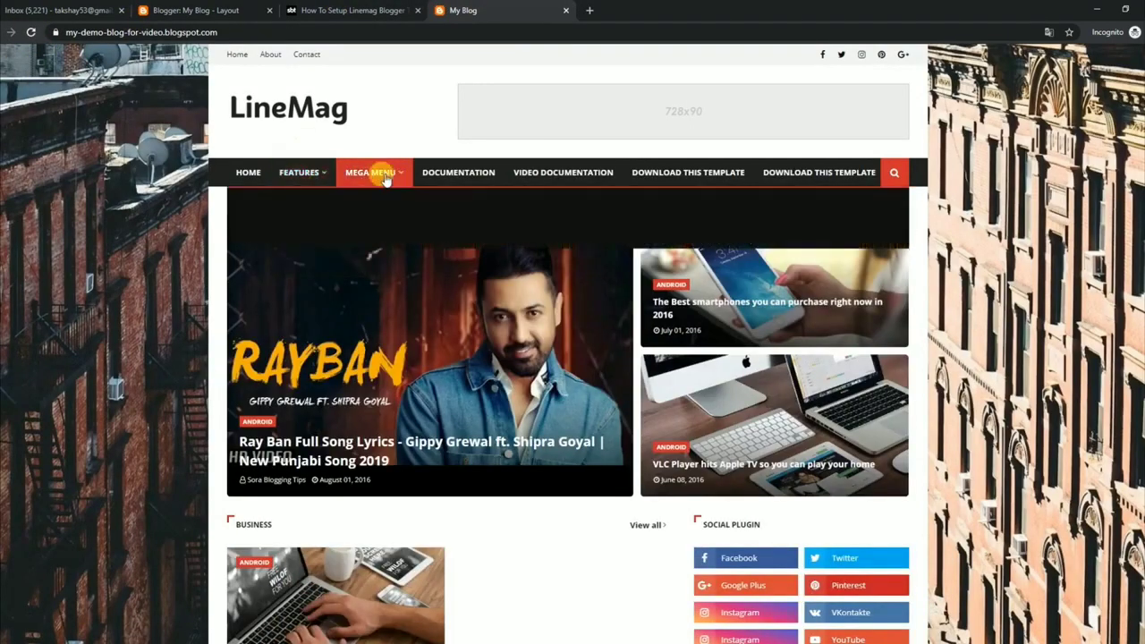
pyautogui.moveTo(322, 178)
pyautogui.moveTo(340, 199)
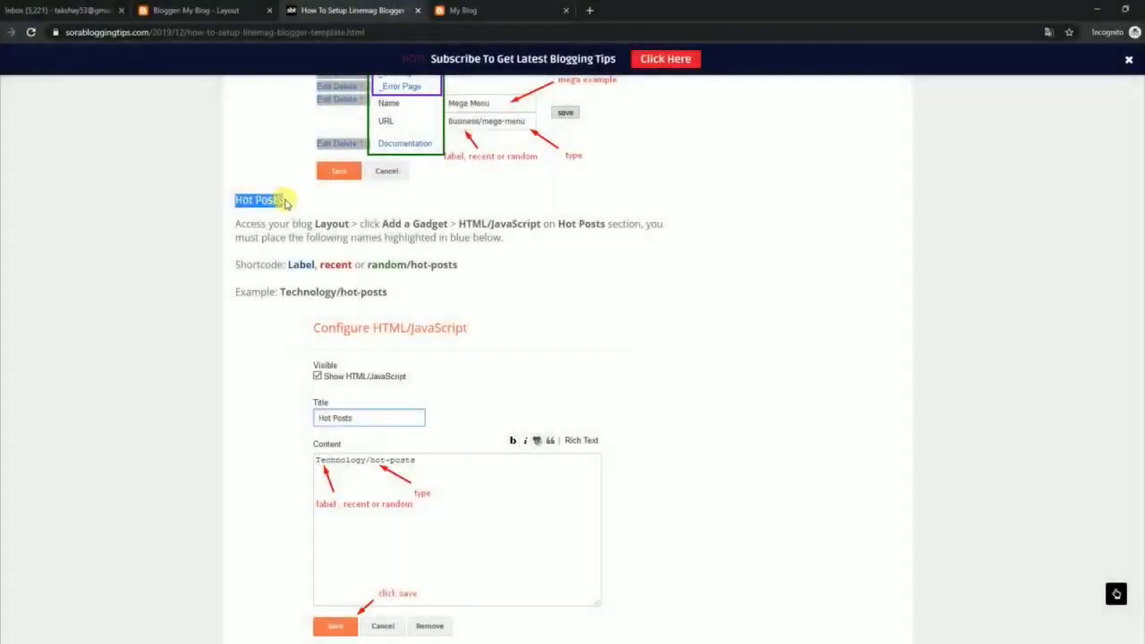
# Read the Hot Posts instructions, shortcode and example in the Linemag template setup guide.
pyautogui.moveTo(255, 219); pyautogui.dragTo(507, 240)
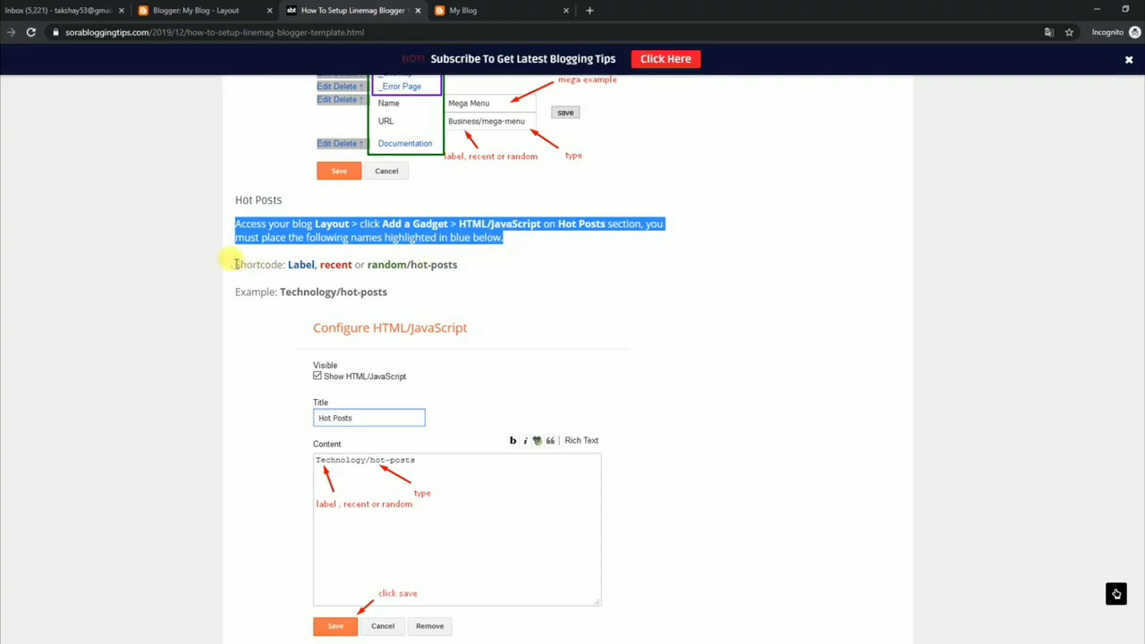
pyautogui.moveTo(233, 264); pyautogui.dragTo(453, 266)
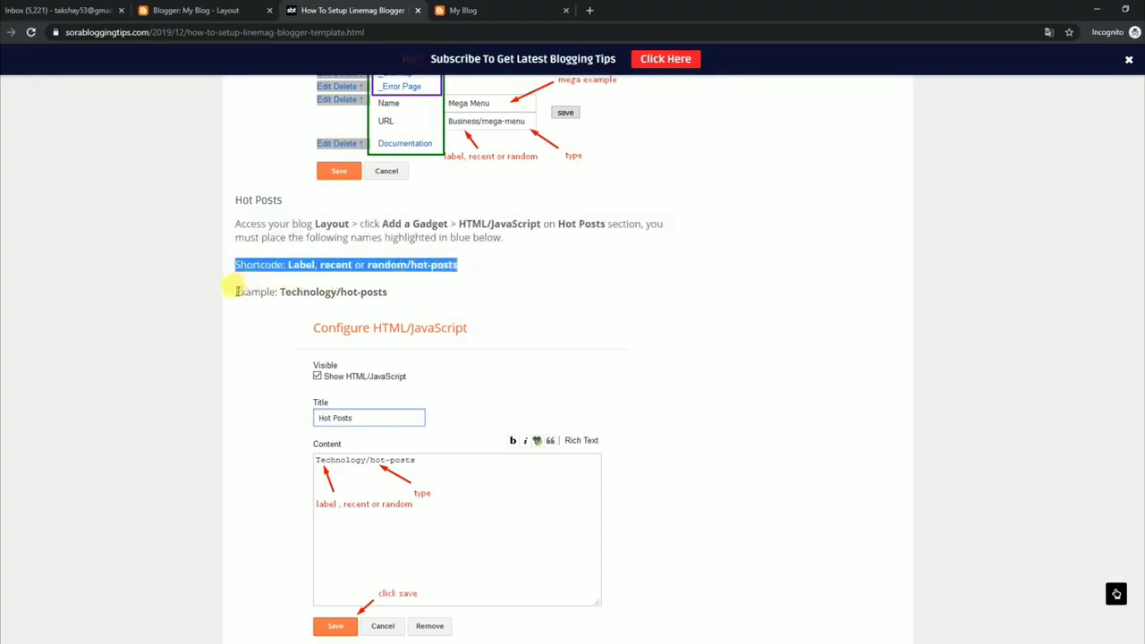
pyautogui.moveTo(237, 291); pyautogui.dragTo(401, 291)
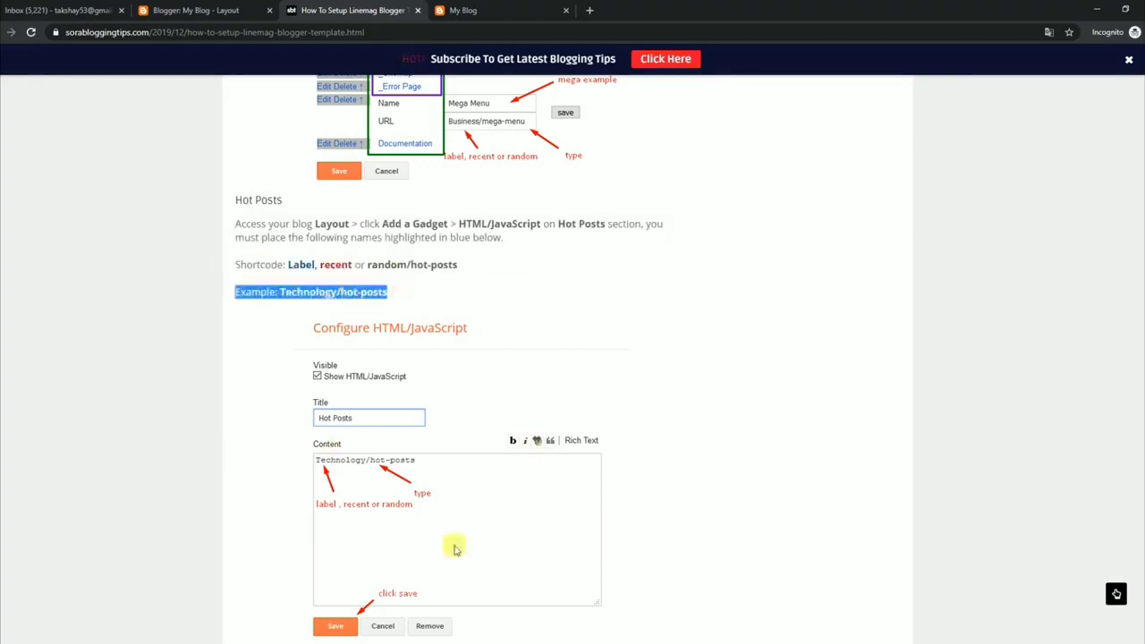
# Remove the Android label from the Hot Posts gadget's content, save it and reload the live blog.
pyautogui.click(254, 7)
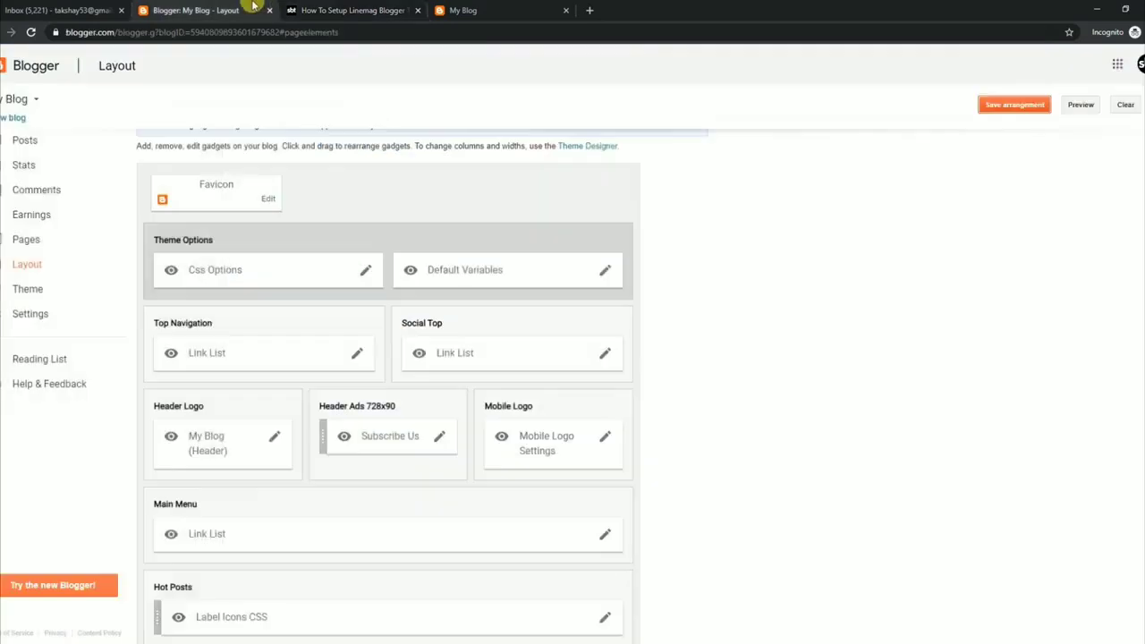
pyautogui.click(604, 621)
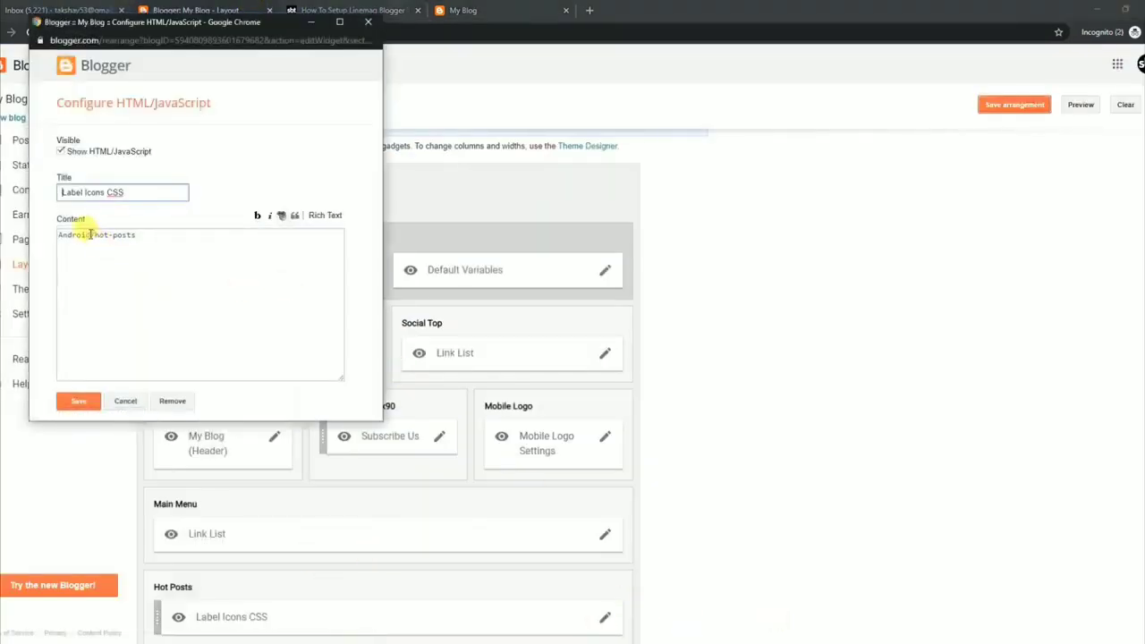
pyautogui.click(90, 233)
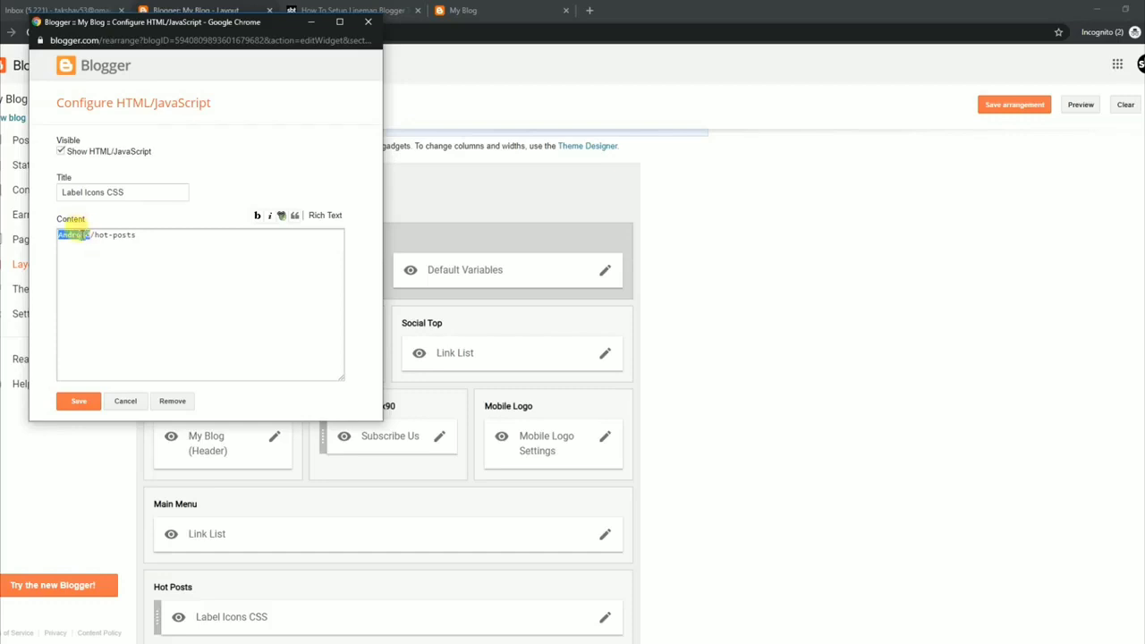
pyautogui.click(79, 401)
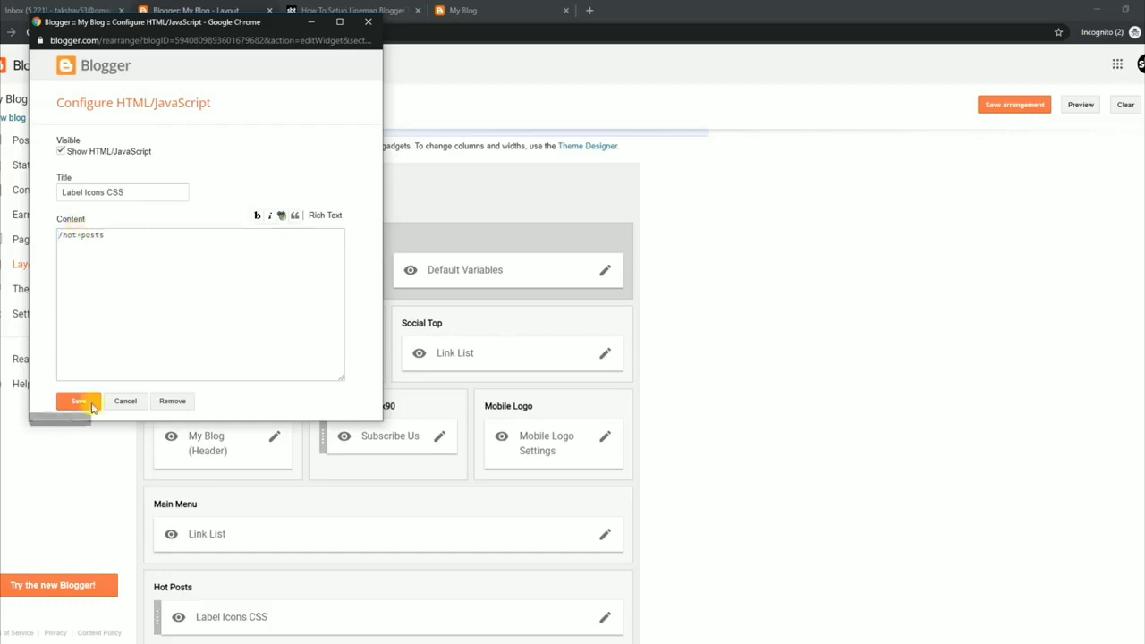
pyautogui.click(460, 11)
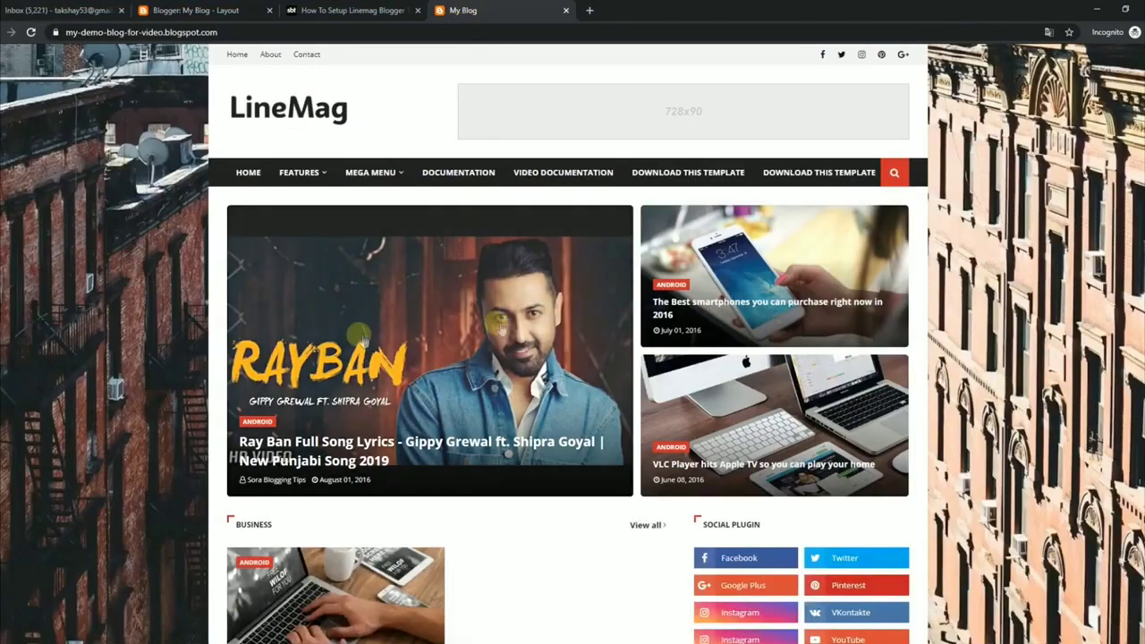
pyautogui.click(30, 32)
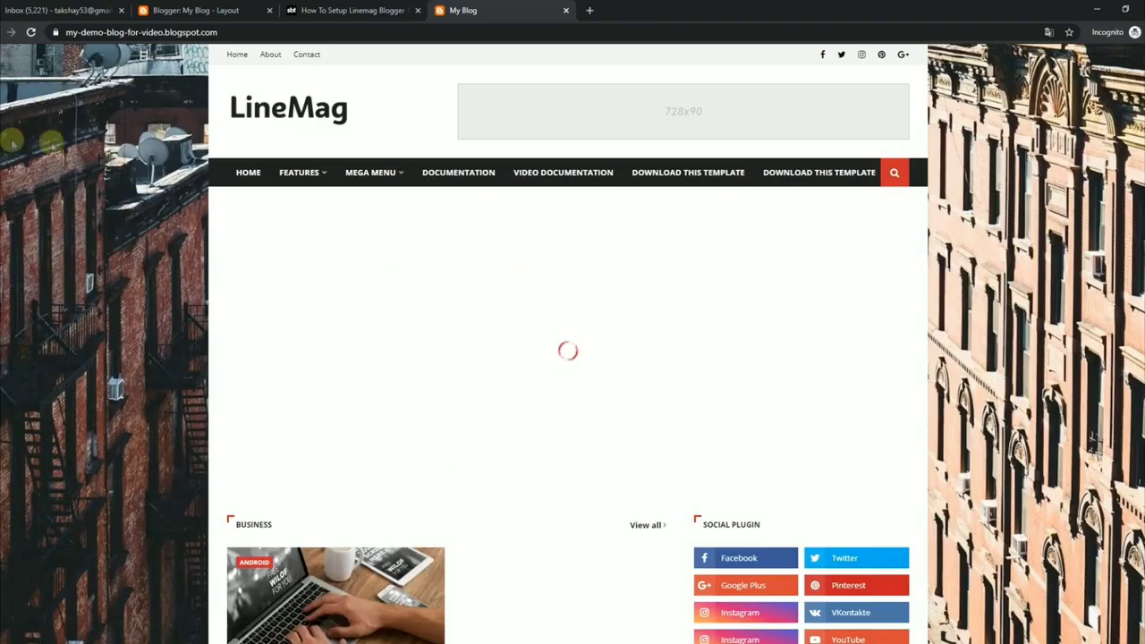
# Set the Hot Posts gadget's content to Android/hot-posts, save it and reload the live blog.
pyautogui.click(204, 10)
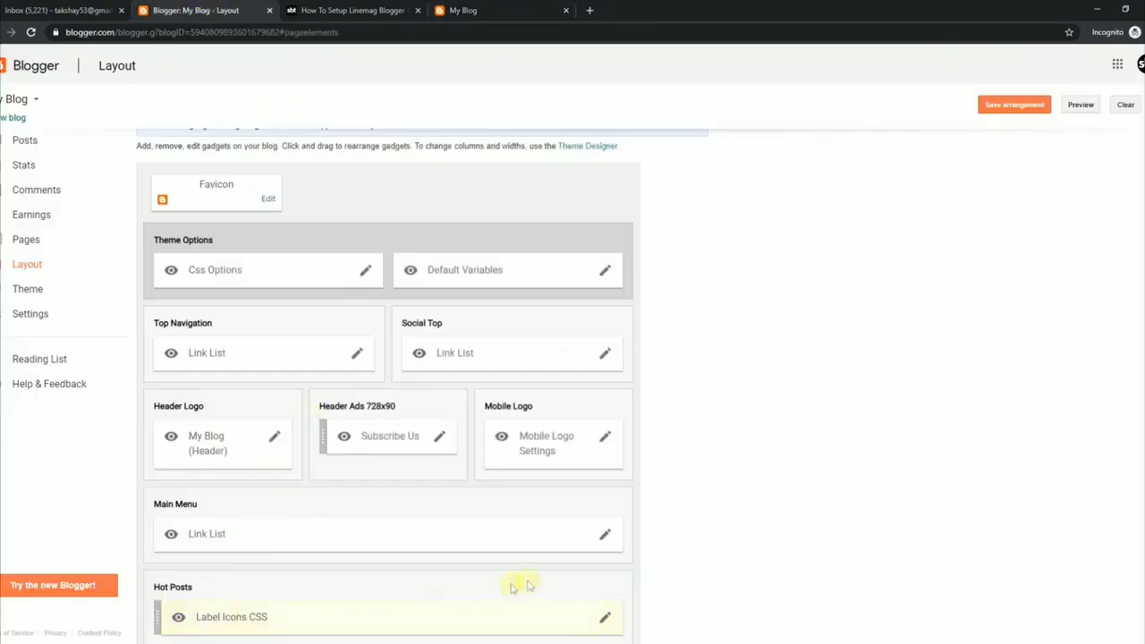
pyautogui.click(605, 617)
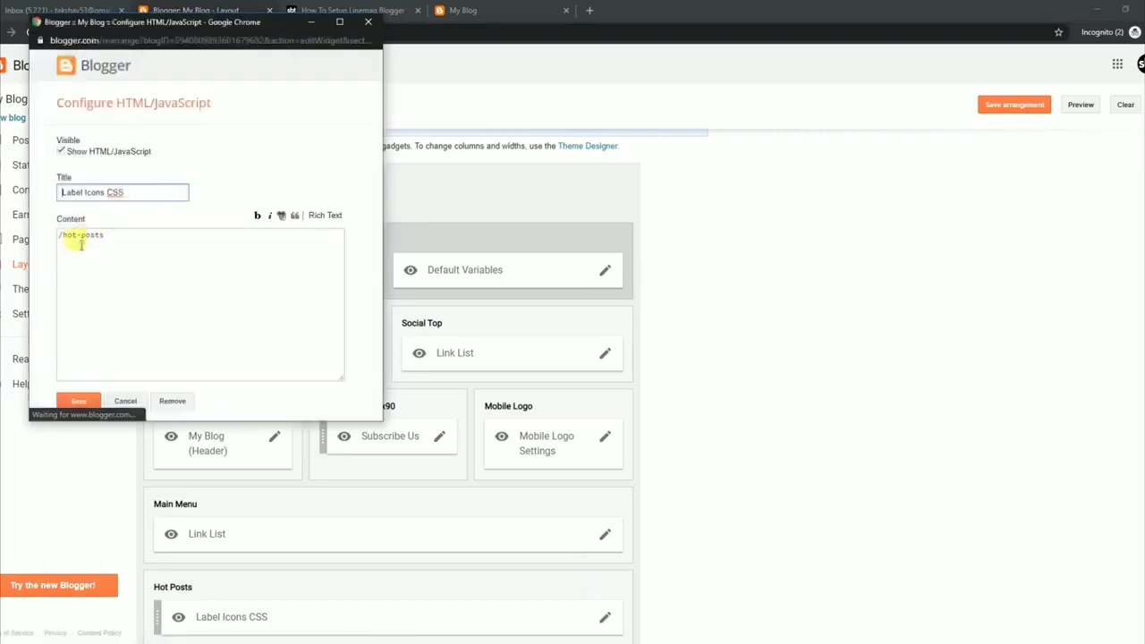
pyautogui.click(60, 234)
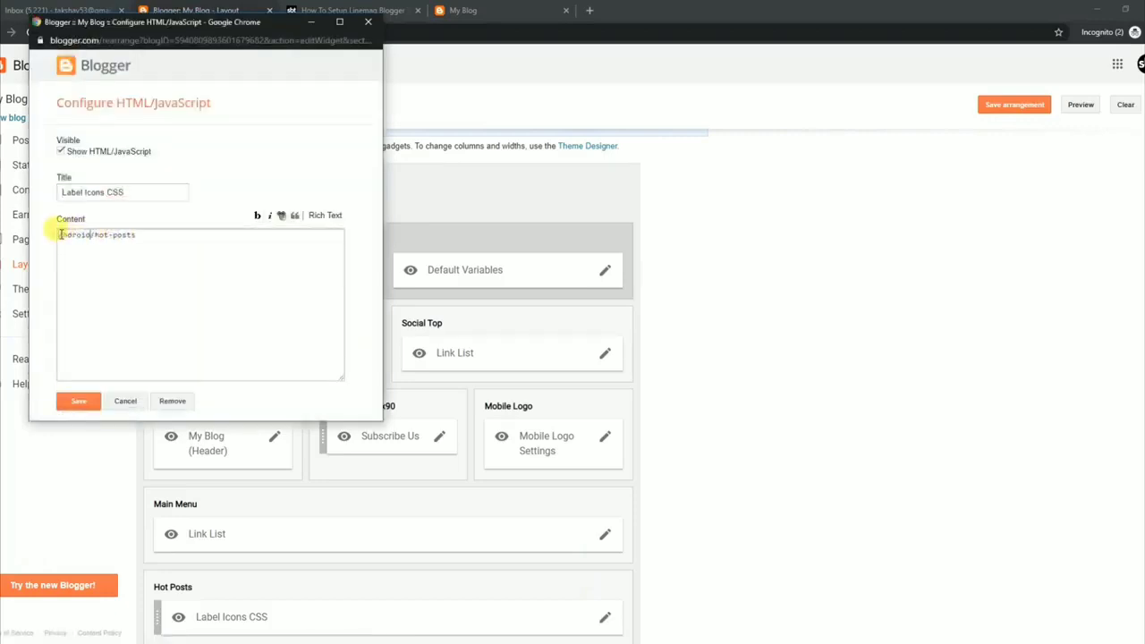
pyautogui.click(78, 401)
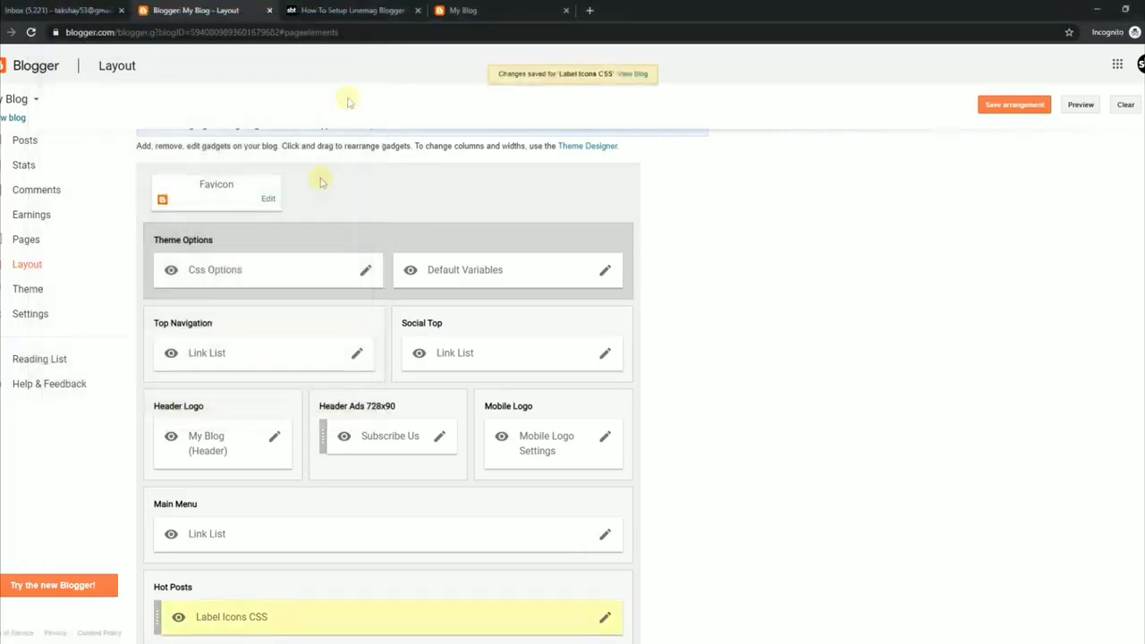
pyautogui.click(463, 10)
pyautogui.click(31, 33)
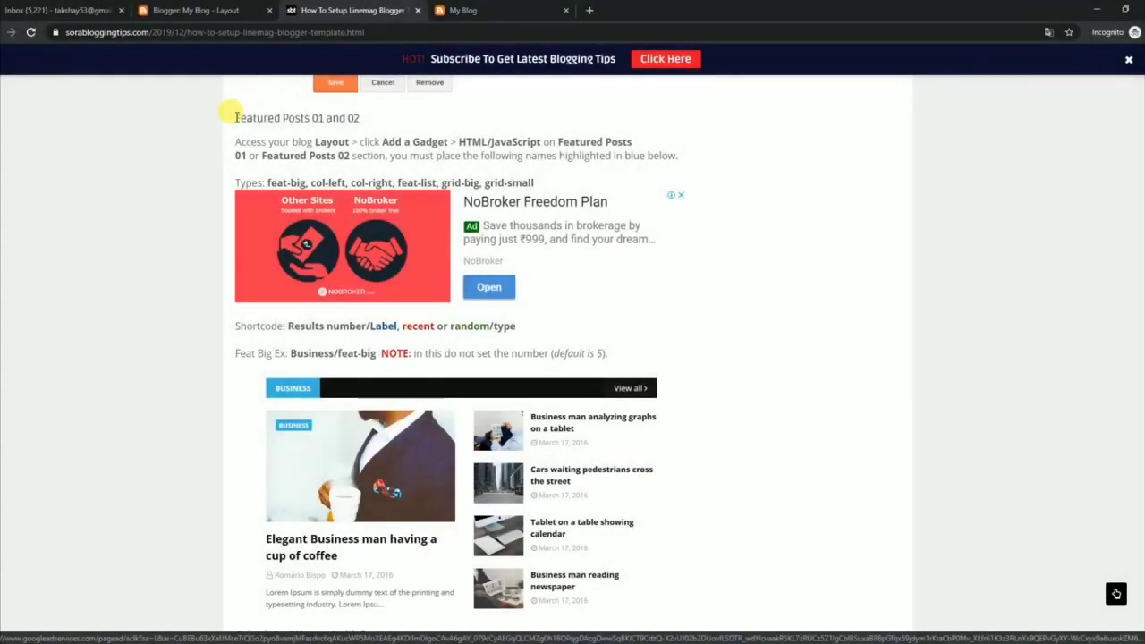
# Read the Featured Posts 01 and 02 section of the setup guide, including its types, shortcode format, layout examples and widget settings.
pyautogui.moveTo(234, 117); pyautogui.dragTo(364, 119)
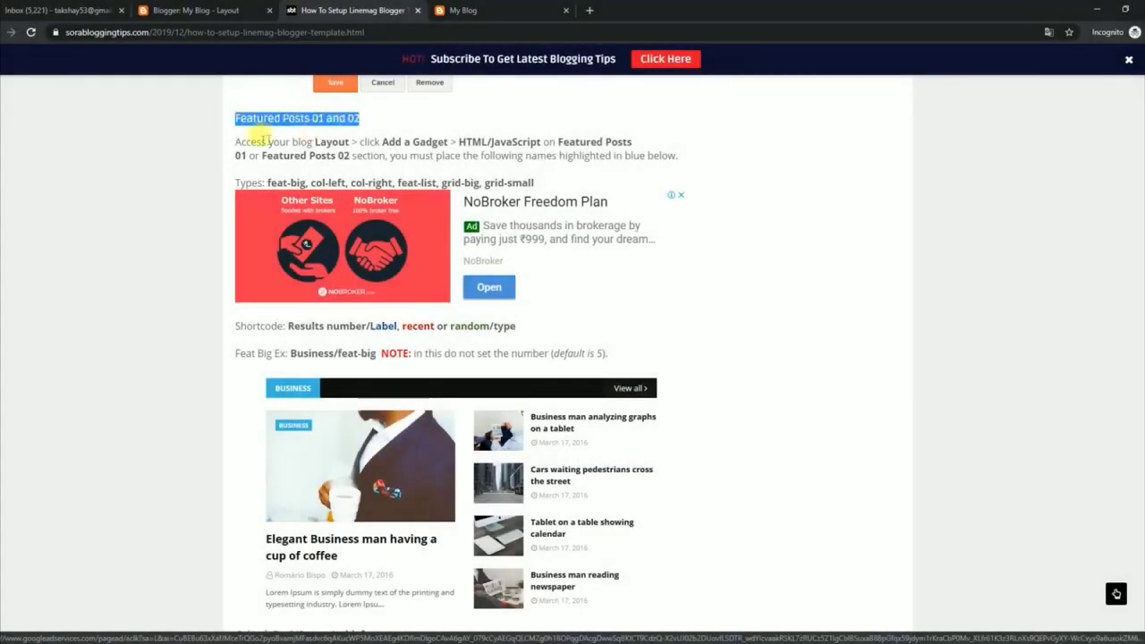
pyautogui.moveTo(235, 142); pyautogui.dragTo(640, 152)
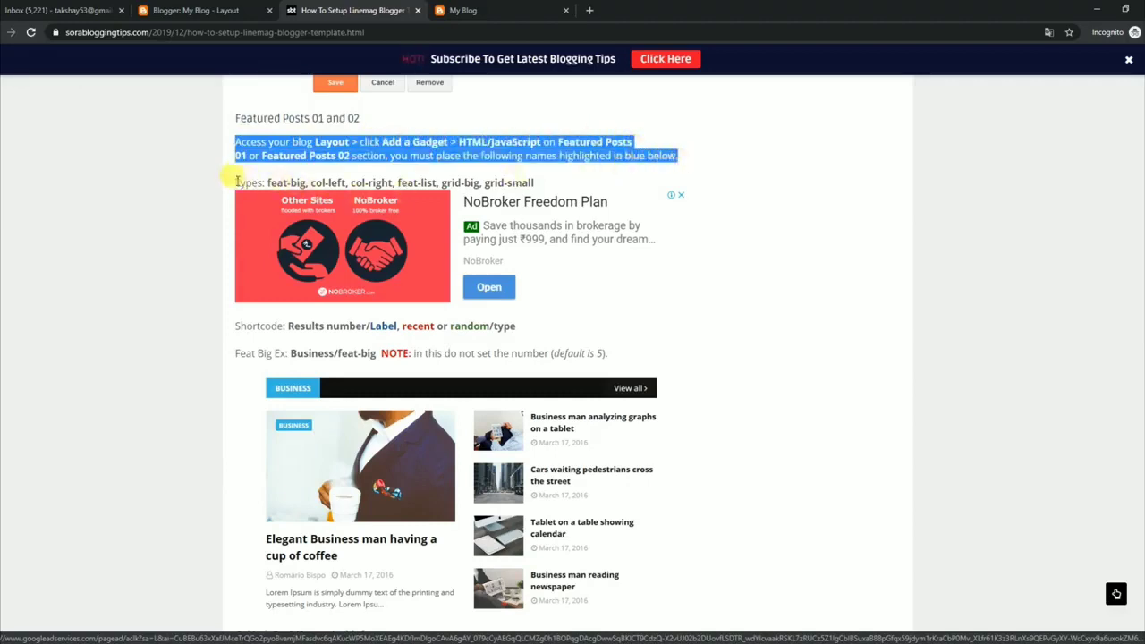
pyautogui.moveTo(237, 181); pyautogui.dragTo(543, 190)
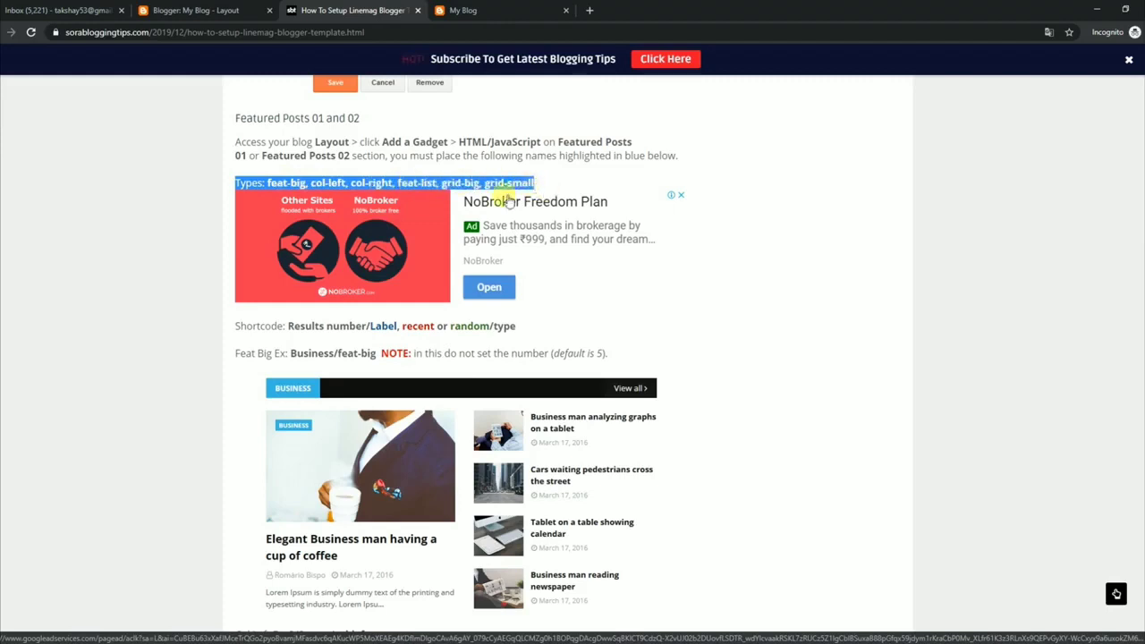
pyautogui.moveTo(237, 326); pyautogui.dragTo(528, 327)
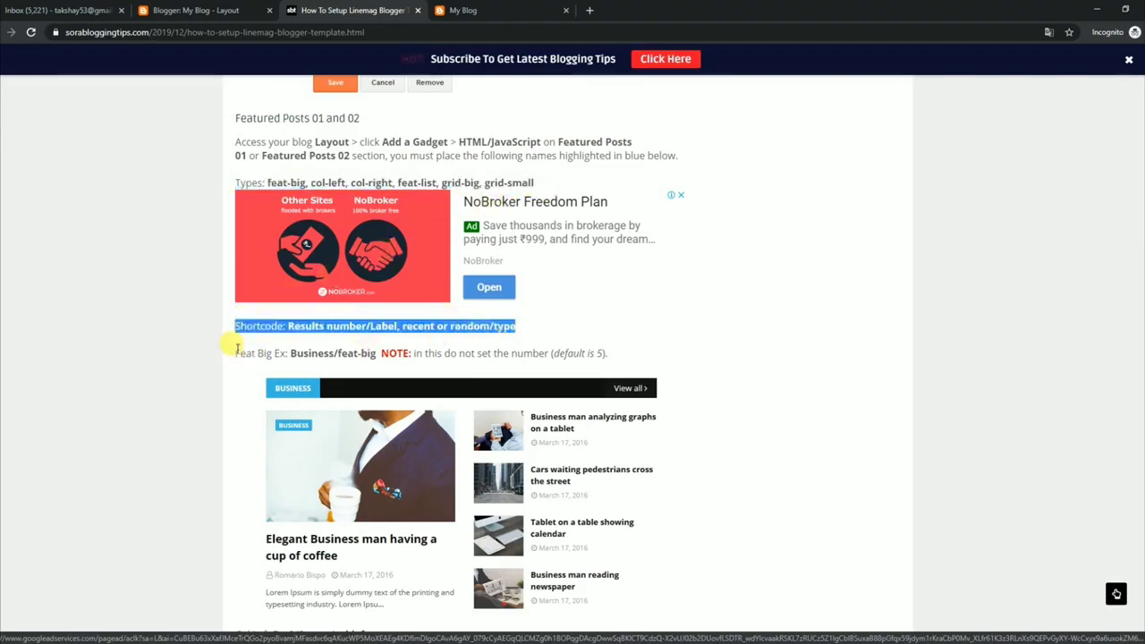
pyautogui.moveTo(237, 347); pyautogui.dragTo(603, 367)
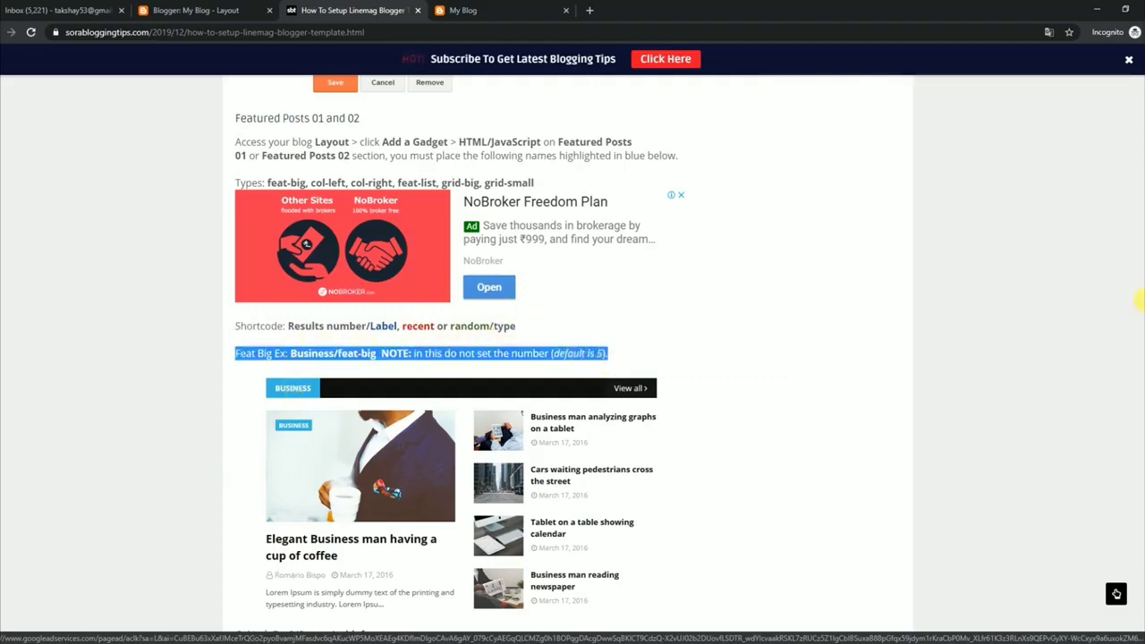
pyautogui.scroll(-3, 552, 198)
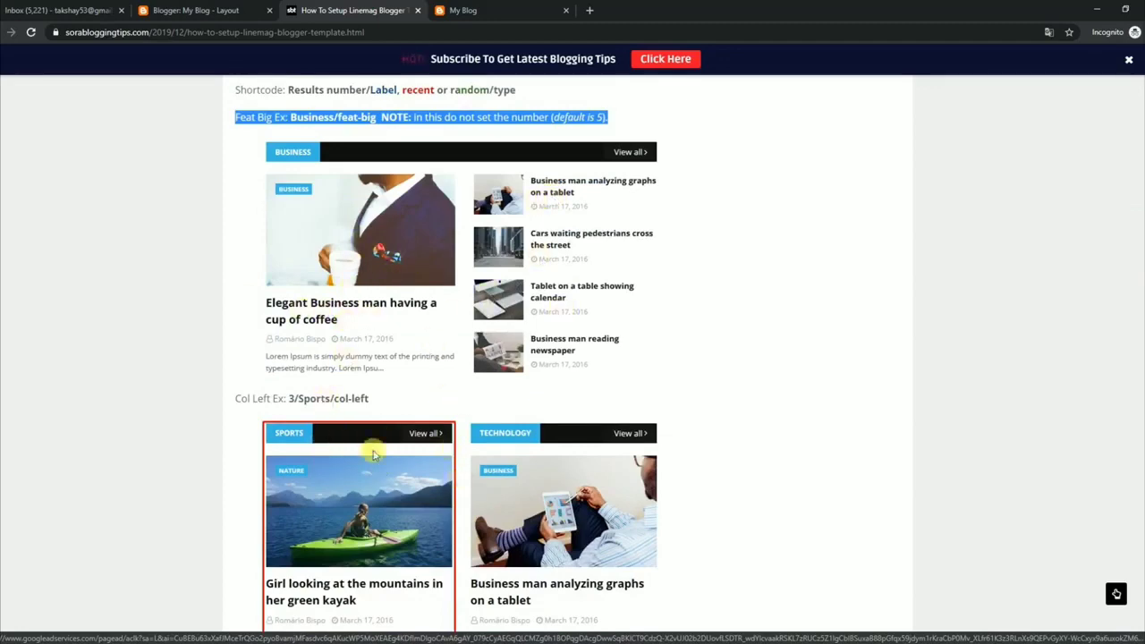
pyautogui.scroll(-5, 447, 358)
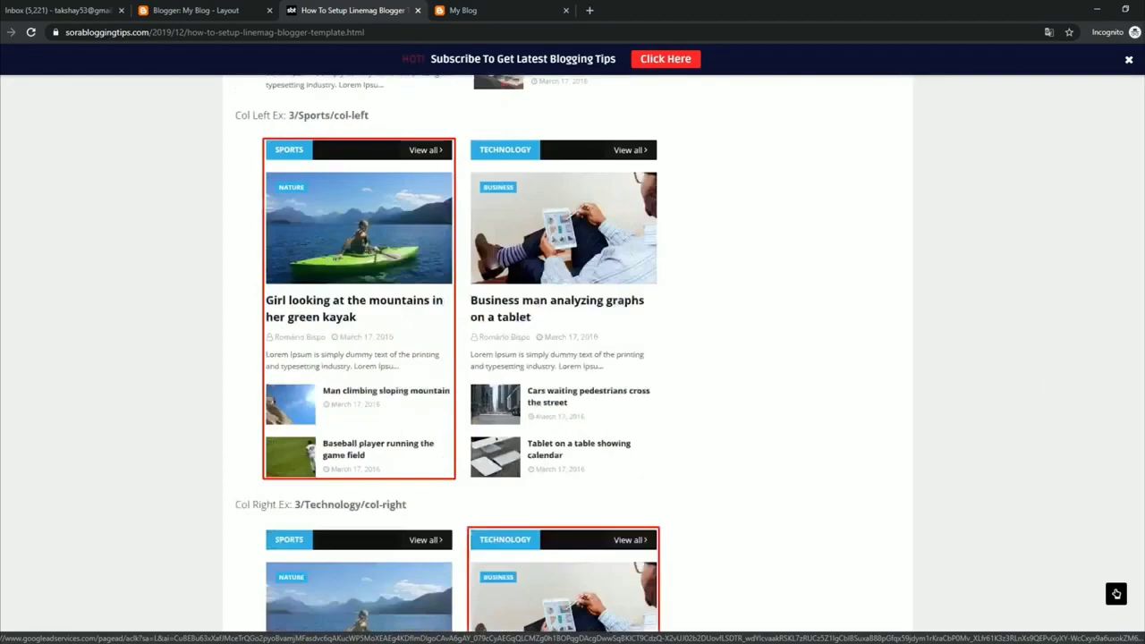
pyautogui.scroll(-9, 447, 358)
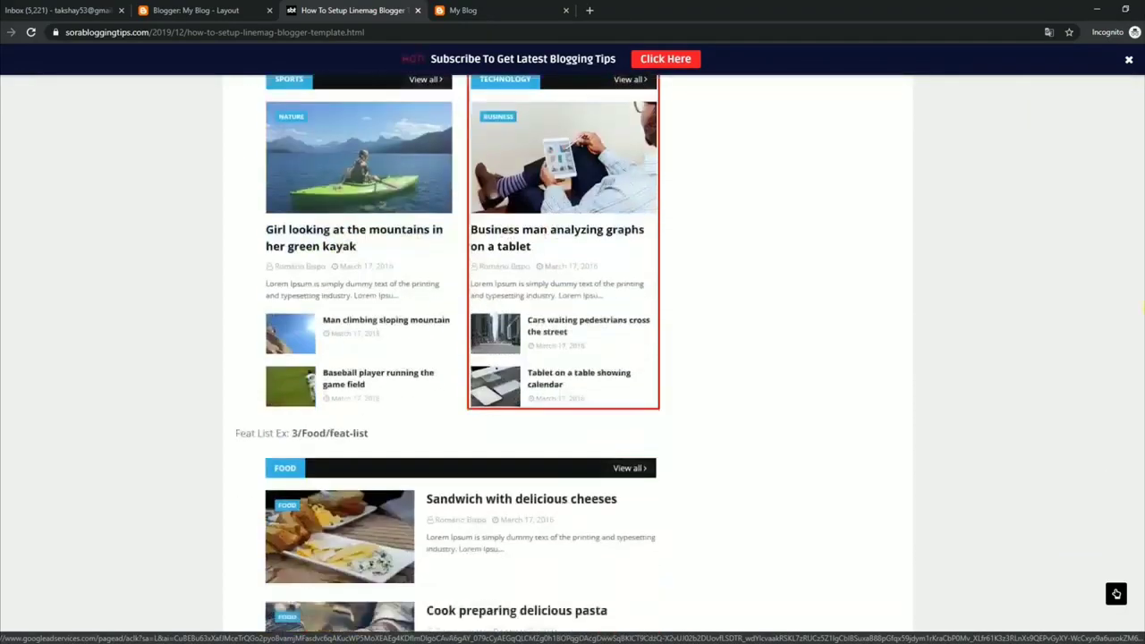
pyautogui.scroll(-8, 1143, 331)
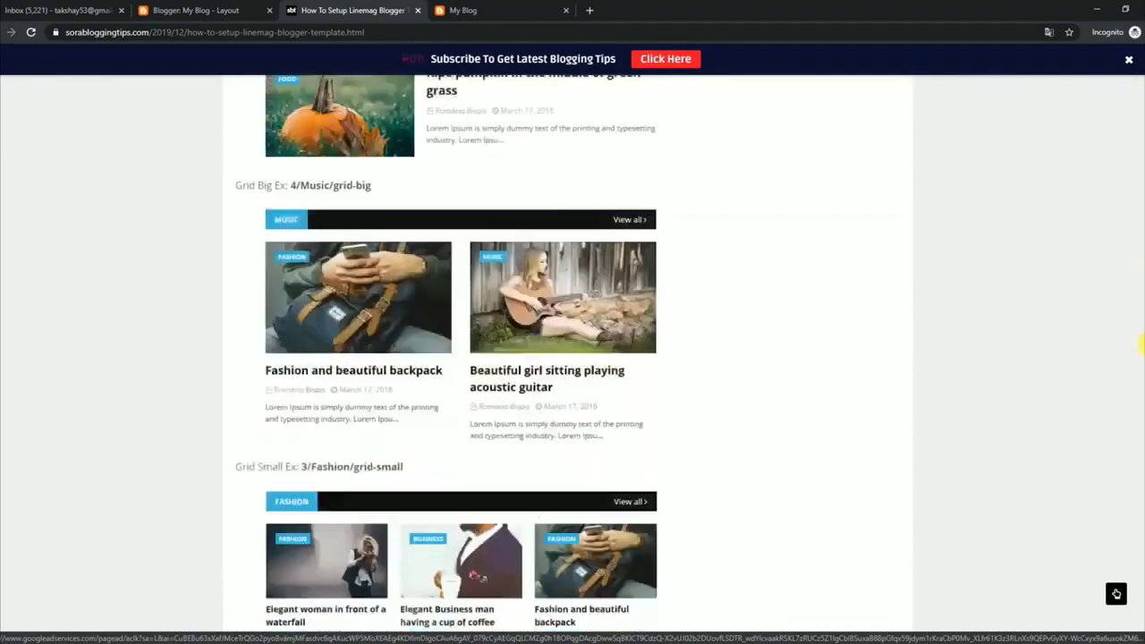
pyautogui.scroll(-4, 1139, 358)
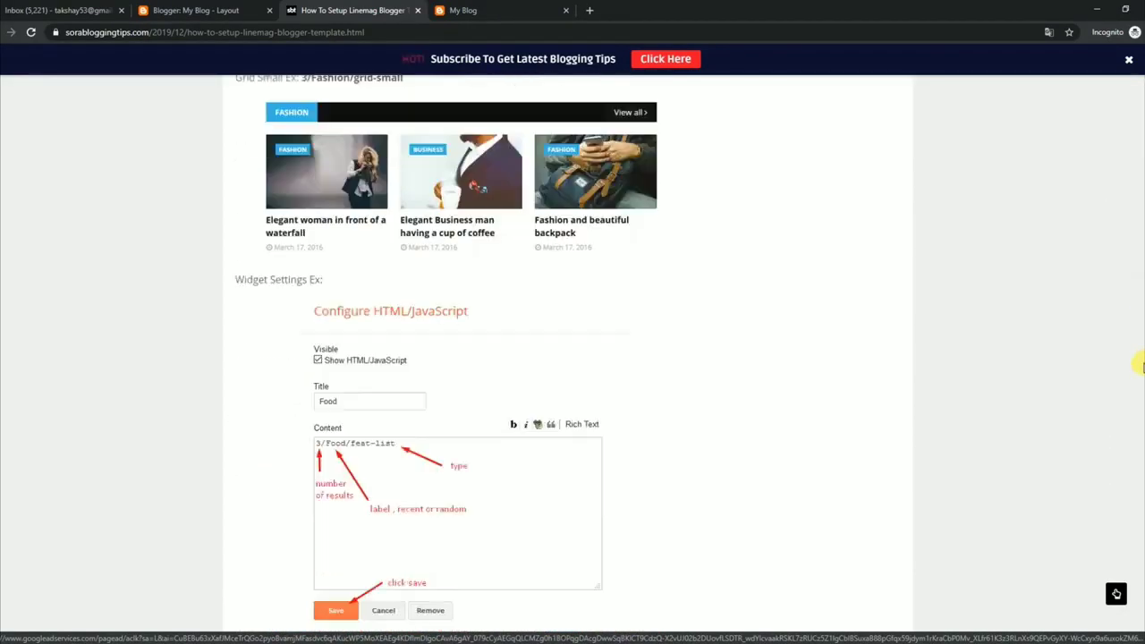
pyautogui.moveTo(1143, 374); pyautogui.dragTo(1142, 234)
# Look at the Business, Fashion, Sports and Technology sections on the live blog's home page.
pyautogui.click(197, 10)
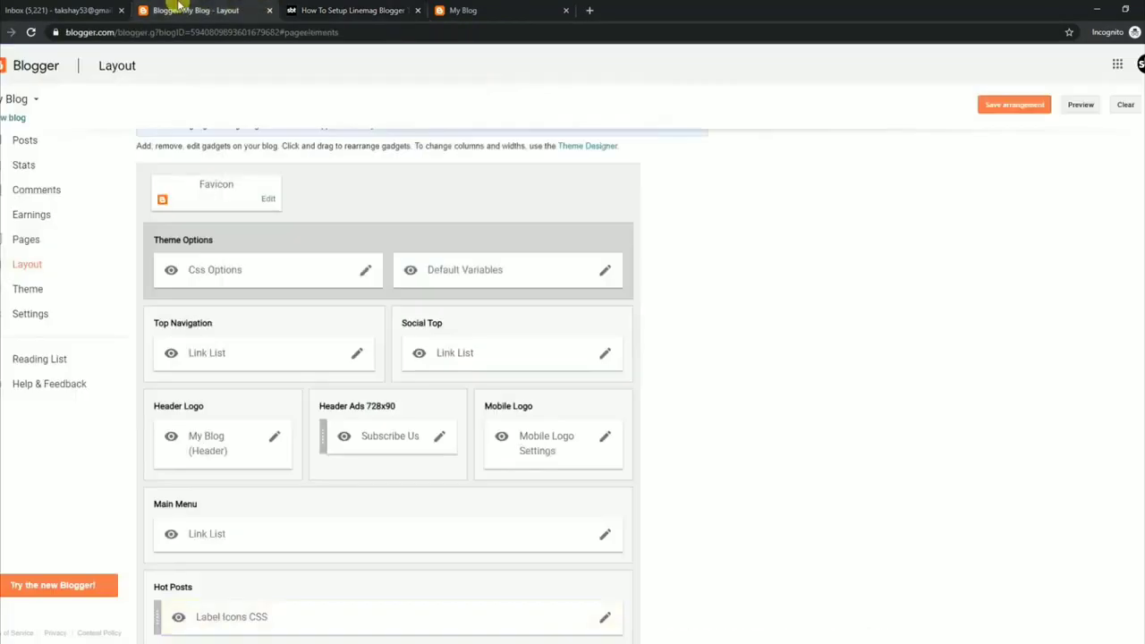
pyautogui.click(450, 9)
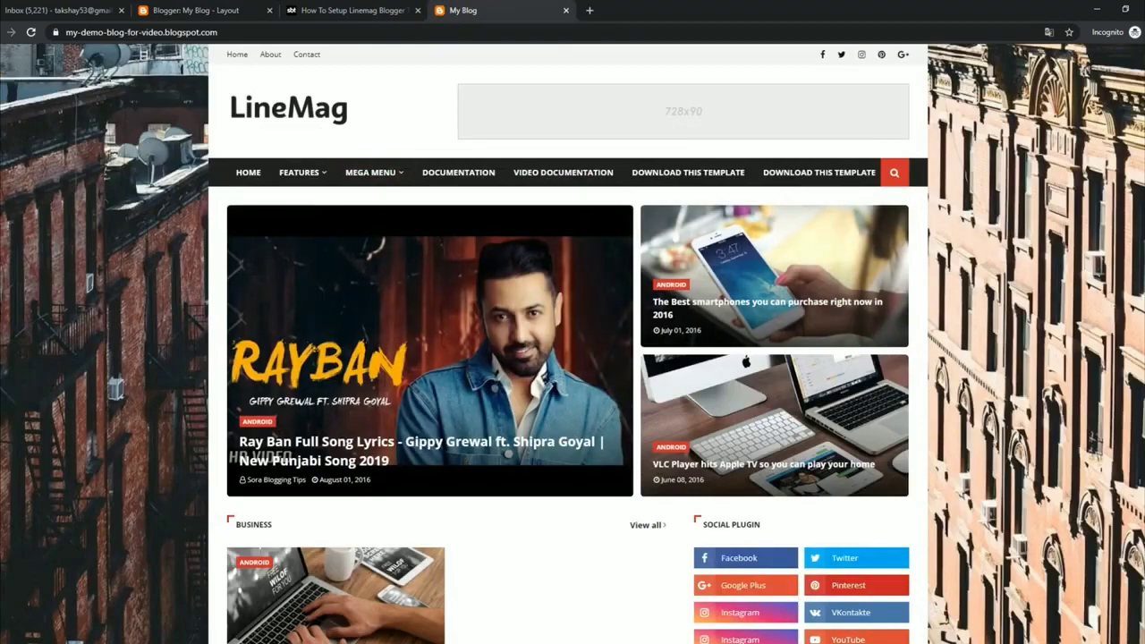
pyautogui.scroll(-3, 307, 338)
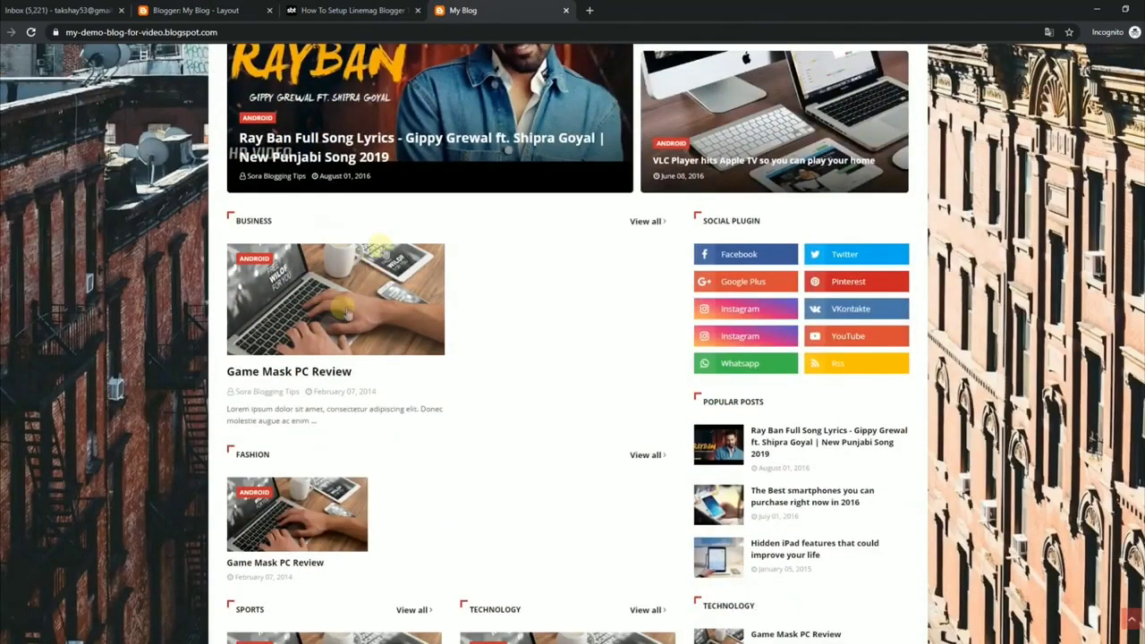
# Review the label in the Business gadget's shortcode under Featured Posts 01 in the Blogger layout and save the gadget.
pyautogui.click(223, 9)
pyautogui.scroll(-4, 951, 394)
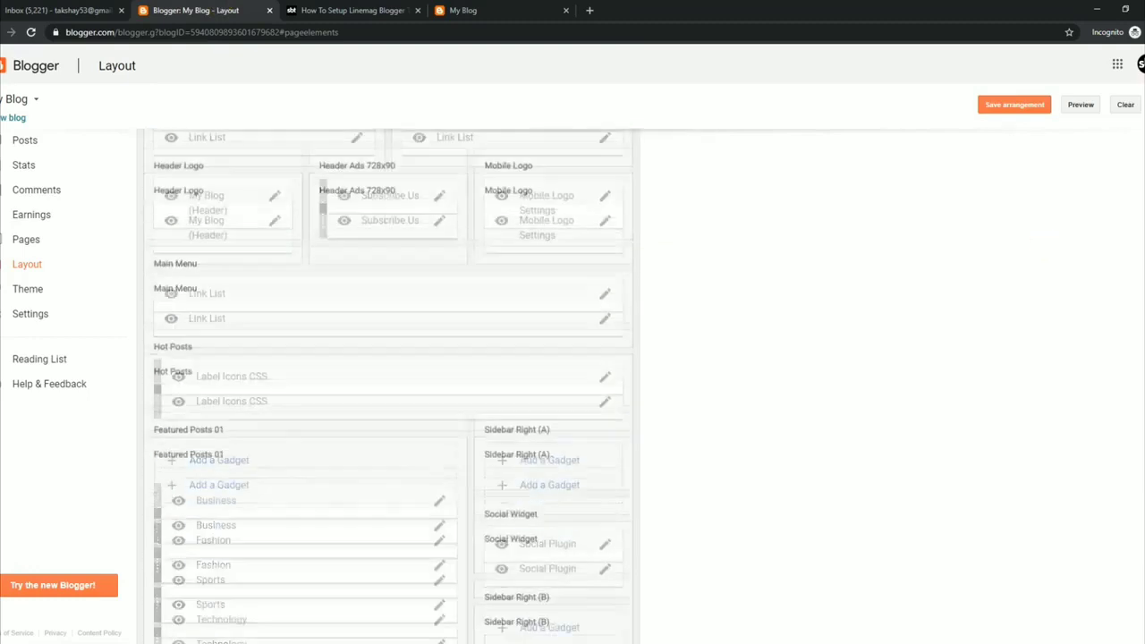
pyautogui.click(440, 412)
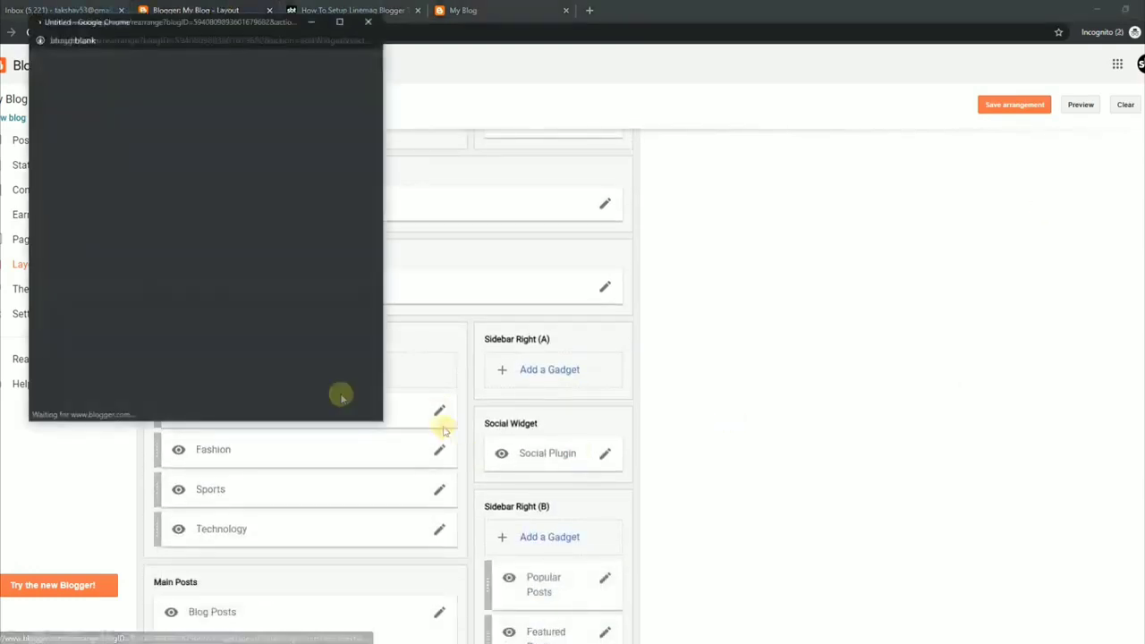
pyautogui.moveTo(105, 234); pyautogui.dragTo(61, 234)
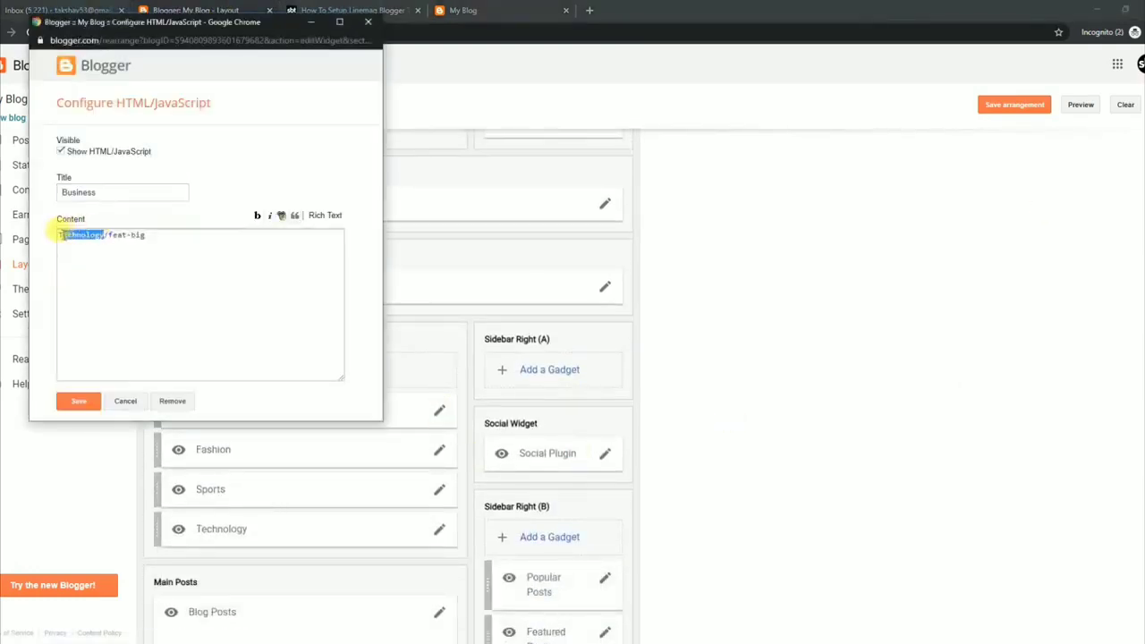
pyautogui.click(79, 401)
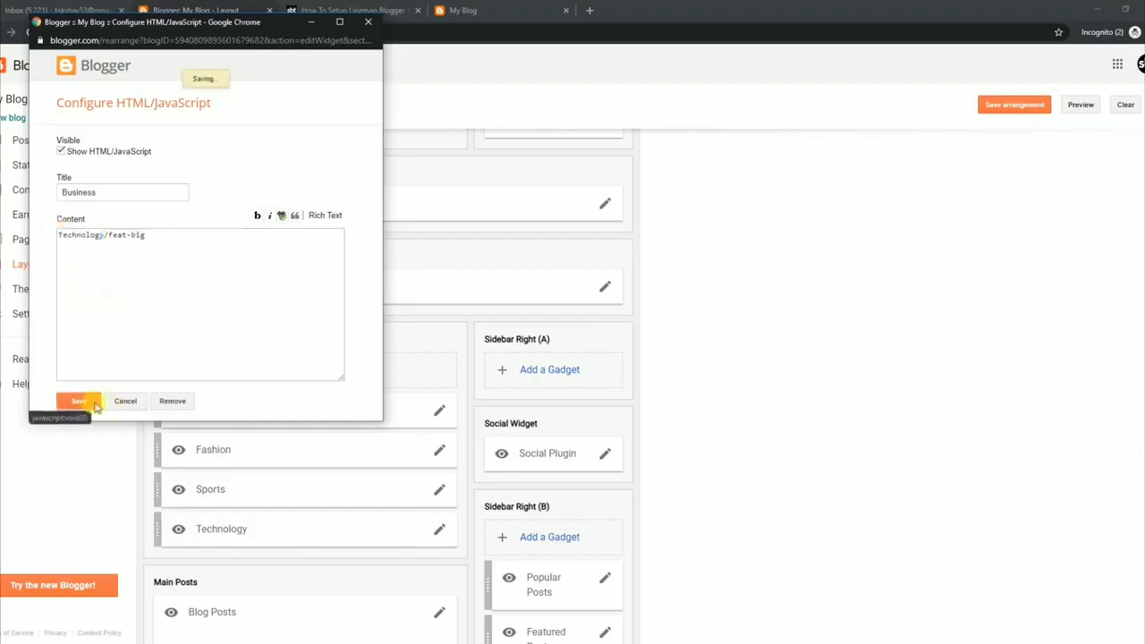
# Review the shortcodes of the Fashion, Sports and Technology gadgets under Featured Posts 01, saving Fashion and Sports and closing Technology.
pyautogui.click(439, 450)
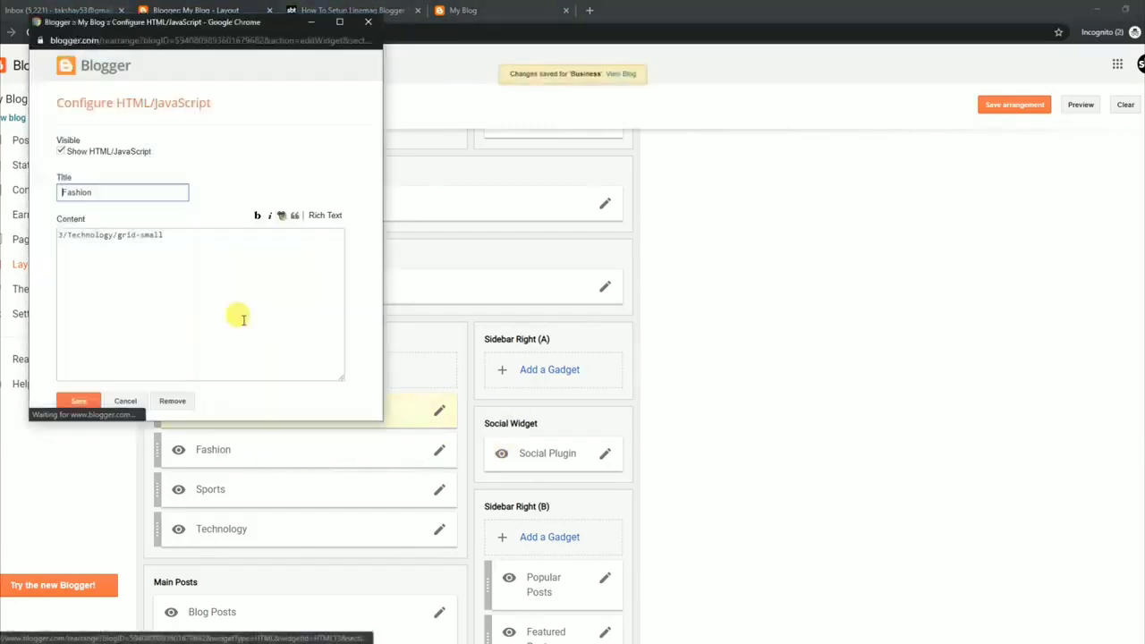
pyautogui.moveTo(67, 233); pyautogui.dragTo(99, 250)
pyautogui.click(79, 401)
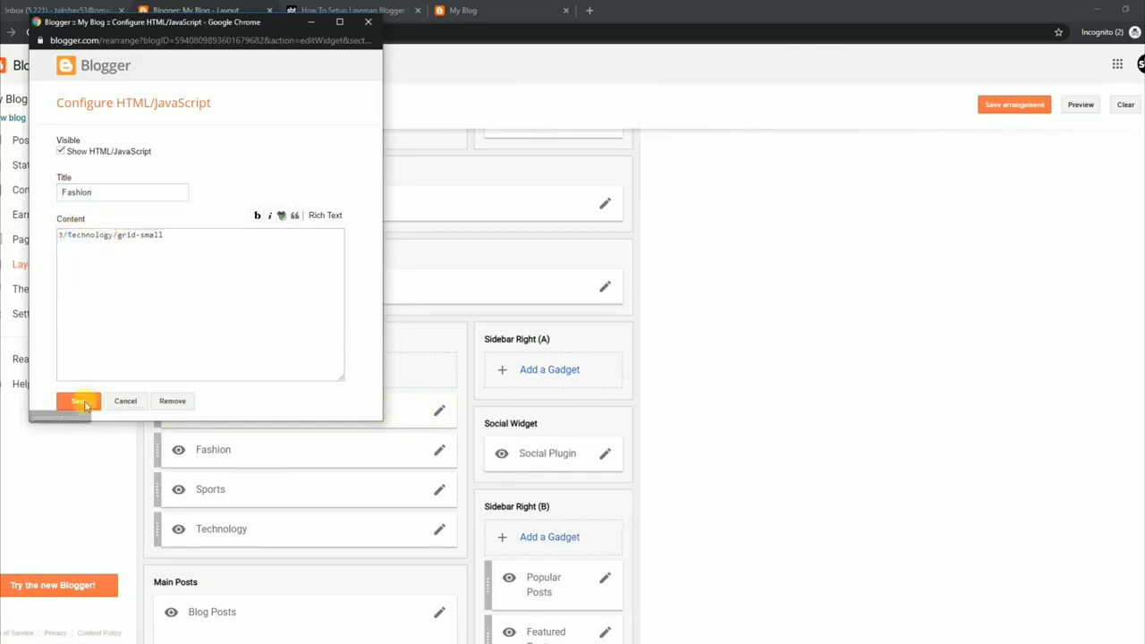
pyautogui.click(439, 489)
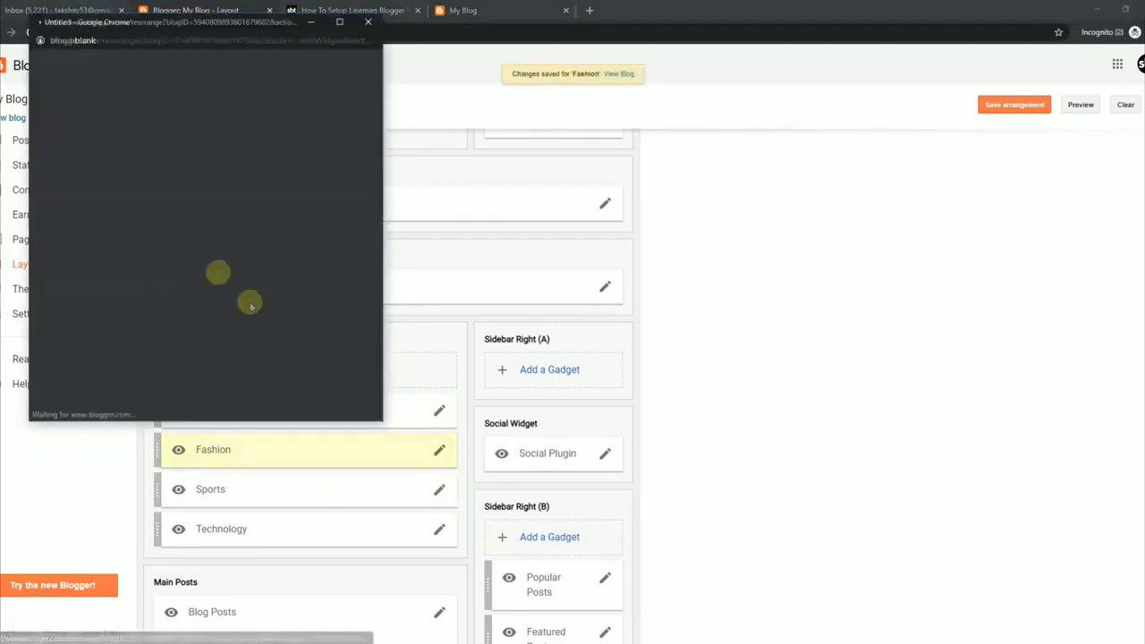
pyautogui.click(65, 233)
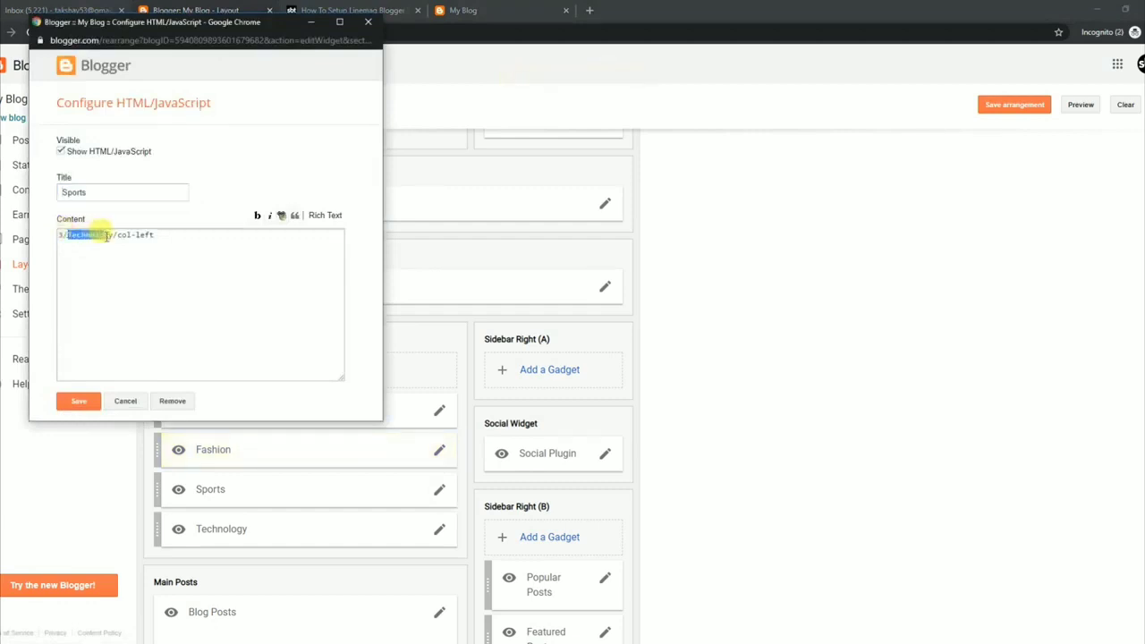
pyautogui.click(80, 402)
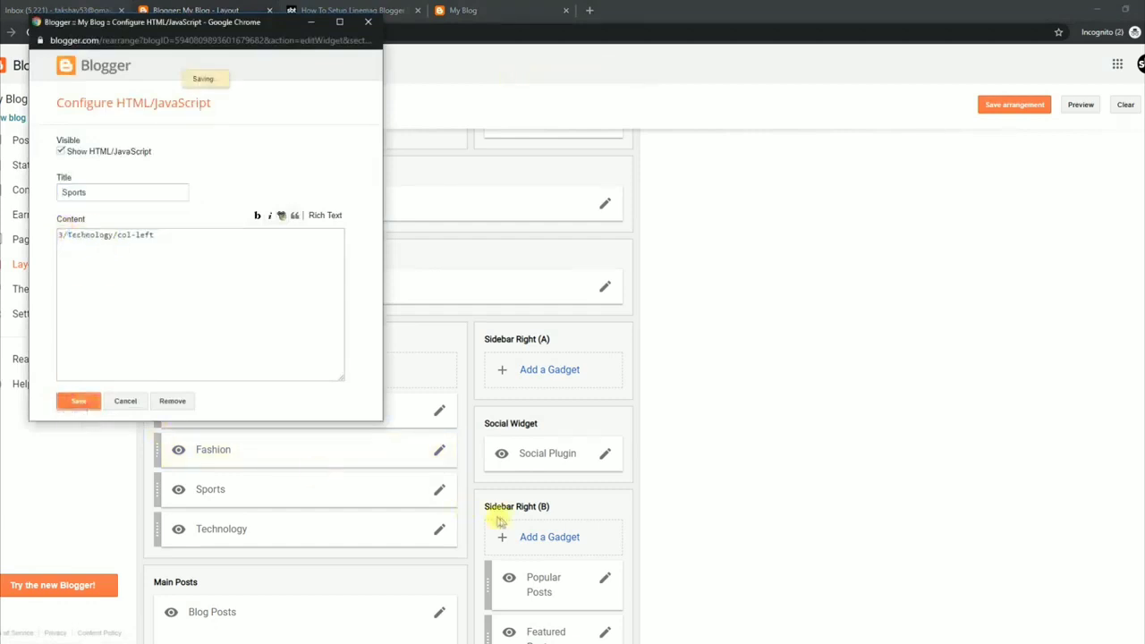
pyautogui.click(440, 528)
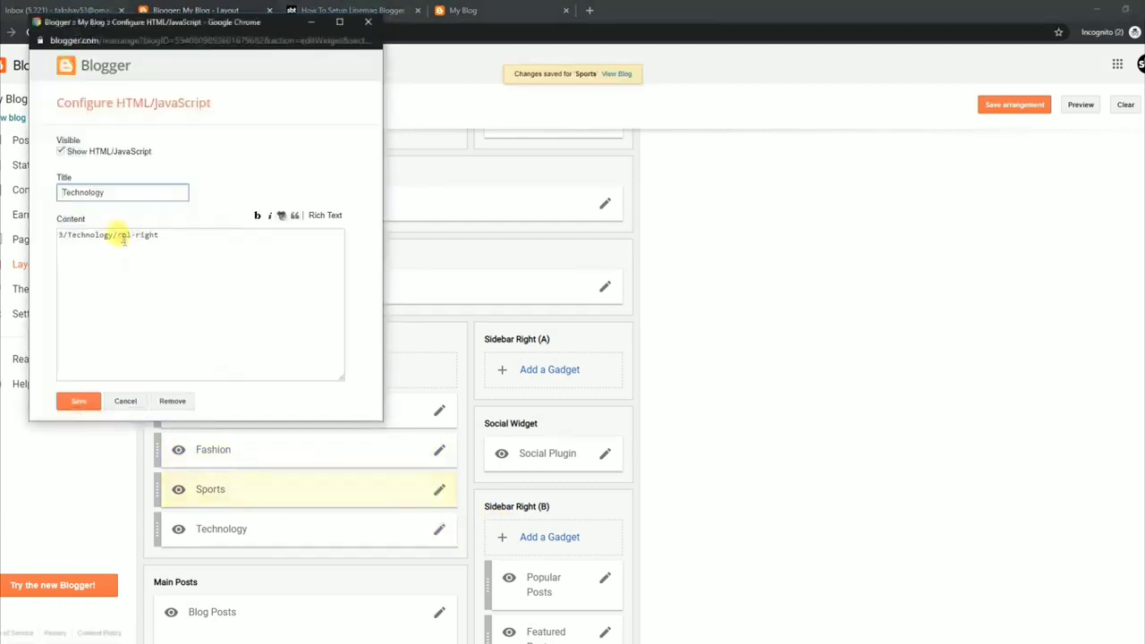
pyautogui.click(368, 20)
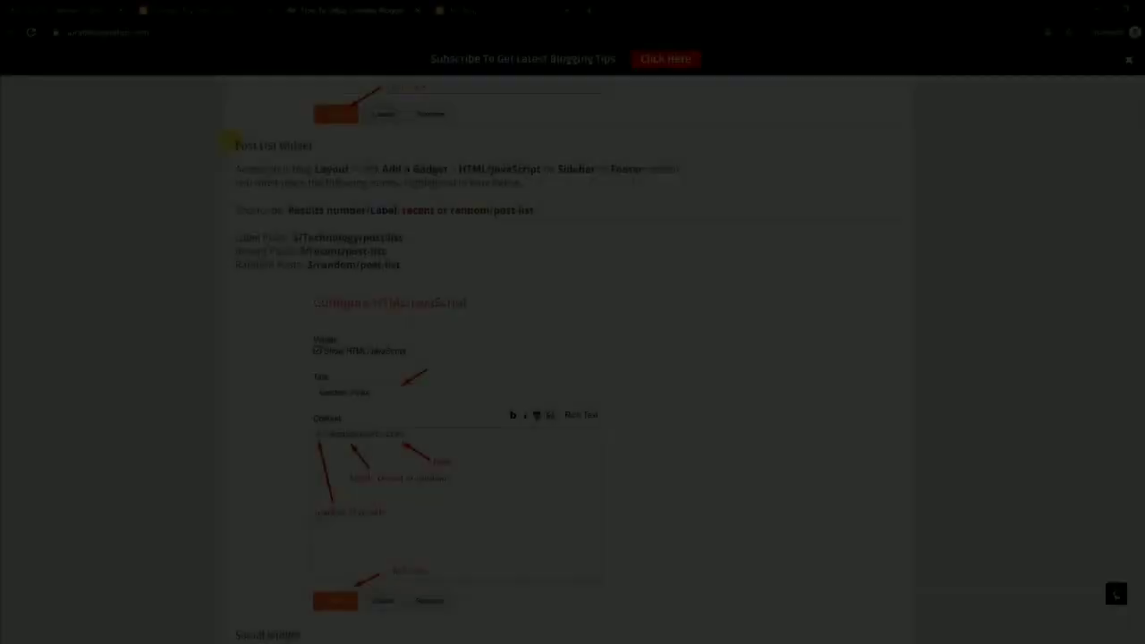
# Read the Post List Widget section of the setup guide, including its shortcode format and the label, recent and random examples.
pyautogui.moveTo(231, 145); pyautogui.dragTo(336, 153)
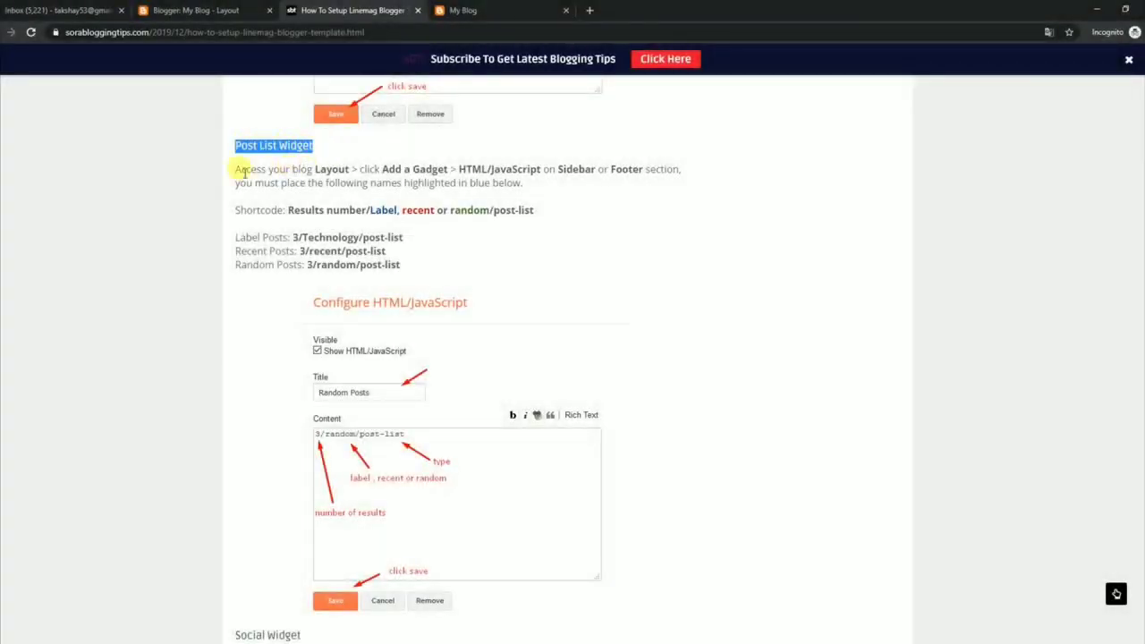
pyautogui.moveTo(236, 168); pyautogui.dragTo(526, 186)
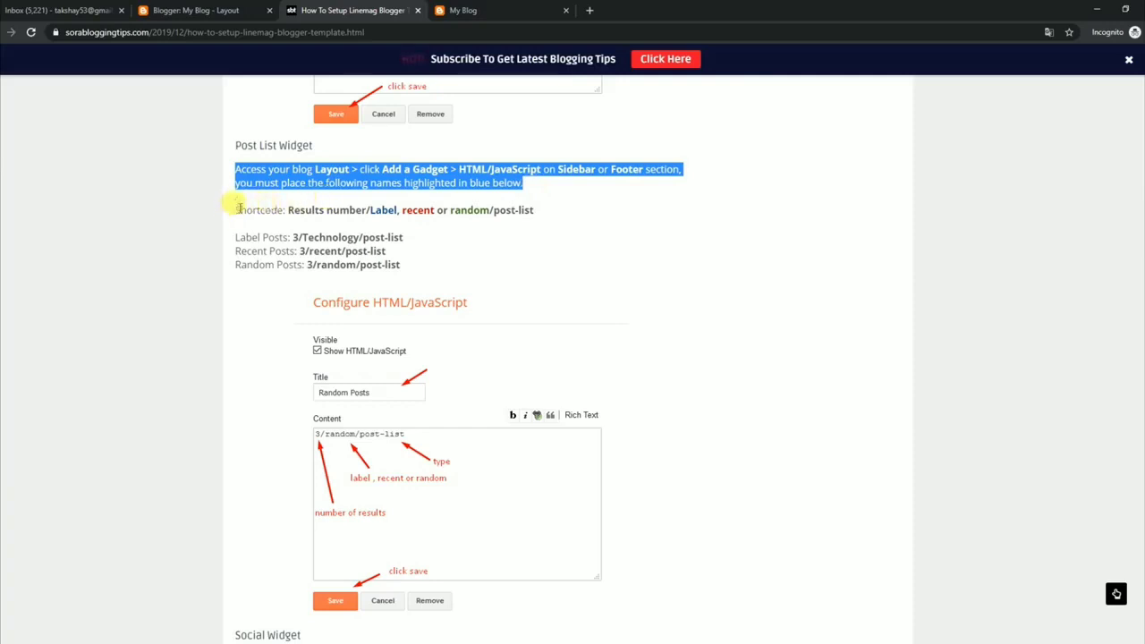
pyautogui.moveTo(238, 209); pyautogui.dragTo(535, 215)
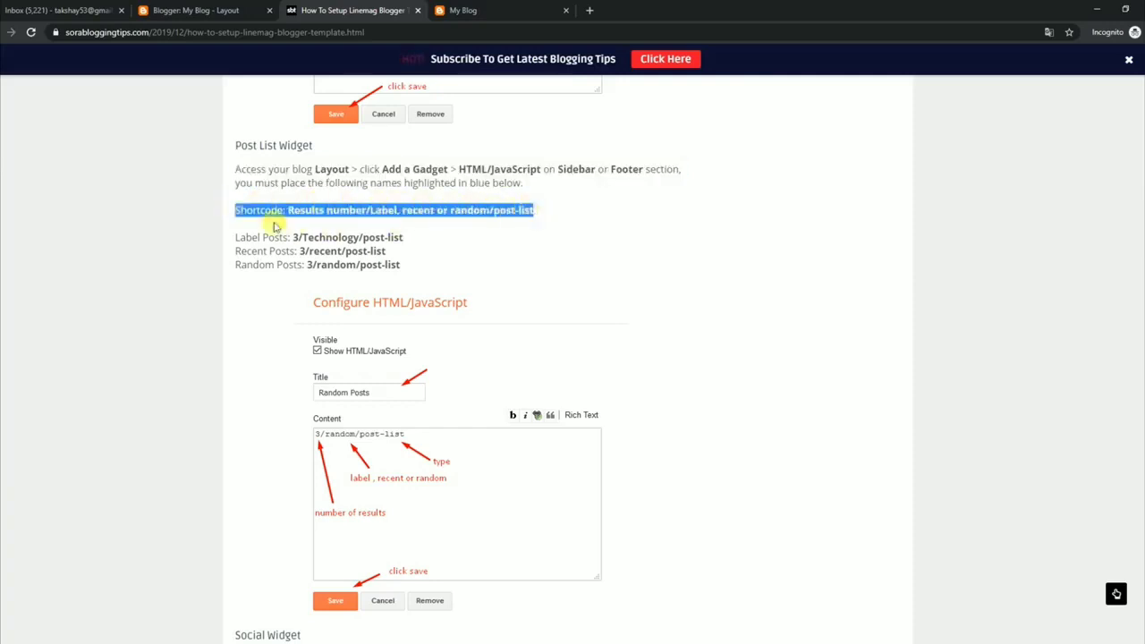
pyautogui.moveTo(236, 237); pyautogui.dragTo(405, 238)
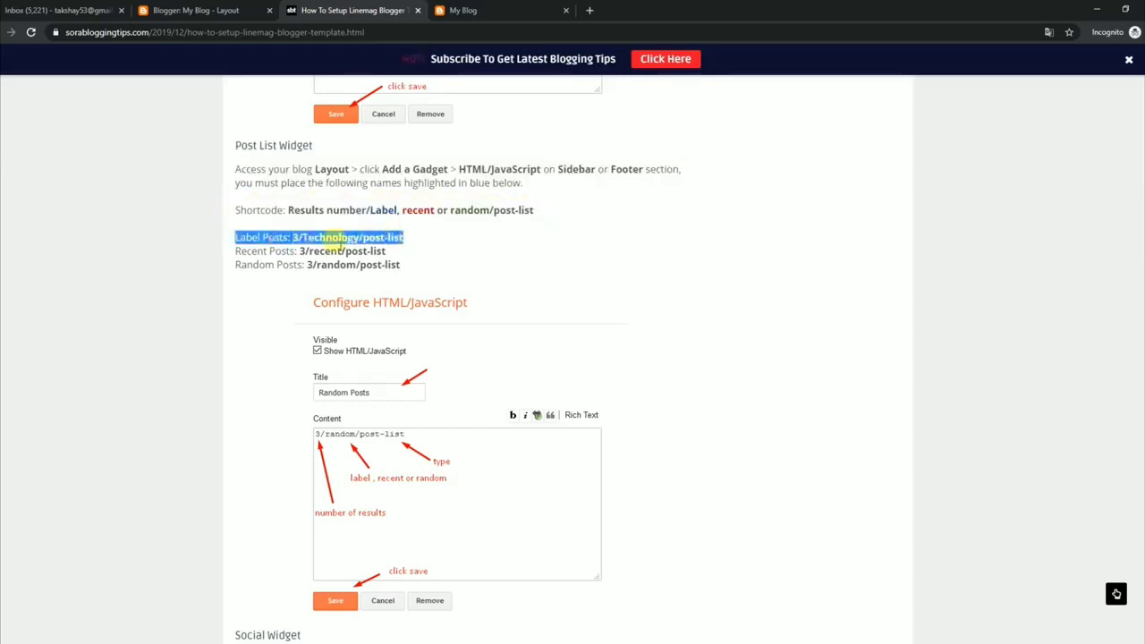
pyautogui.moveTo(236, 250); pyautogui.dragTo(404, 257)
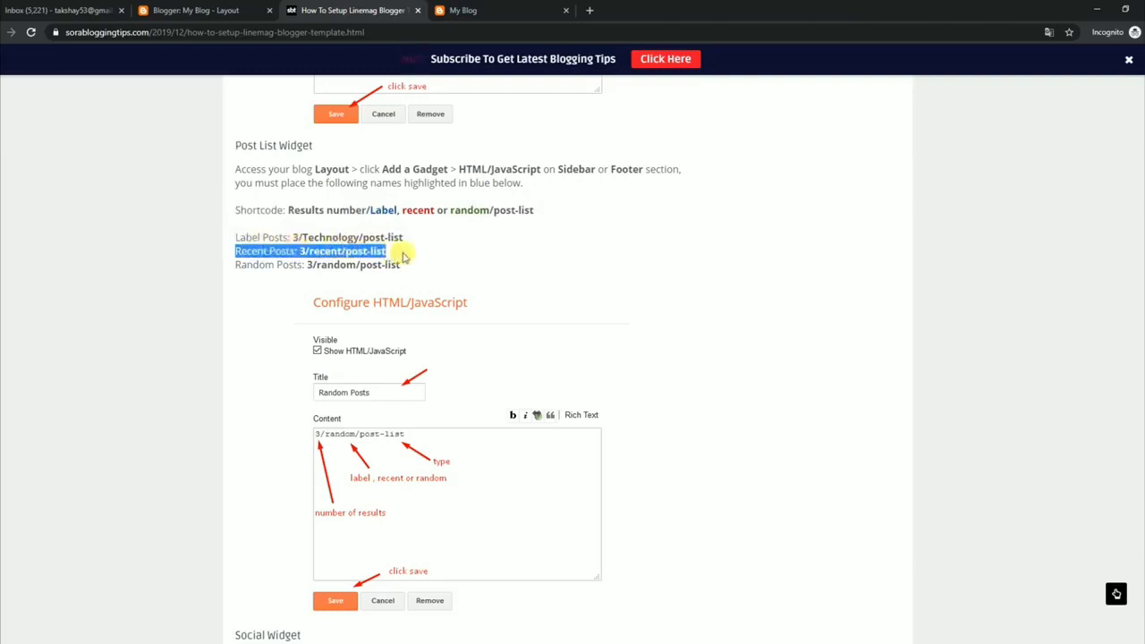
pyautogui.moveTo(237, 267); pyautogui.dragTo(393, 258)
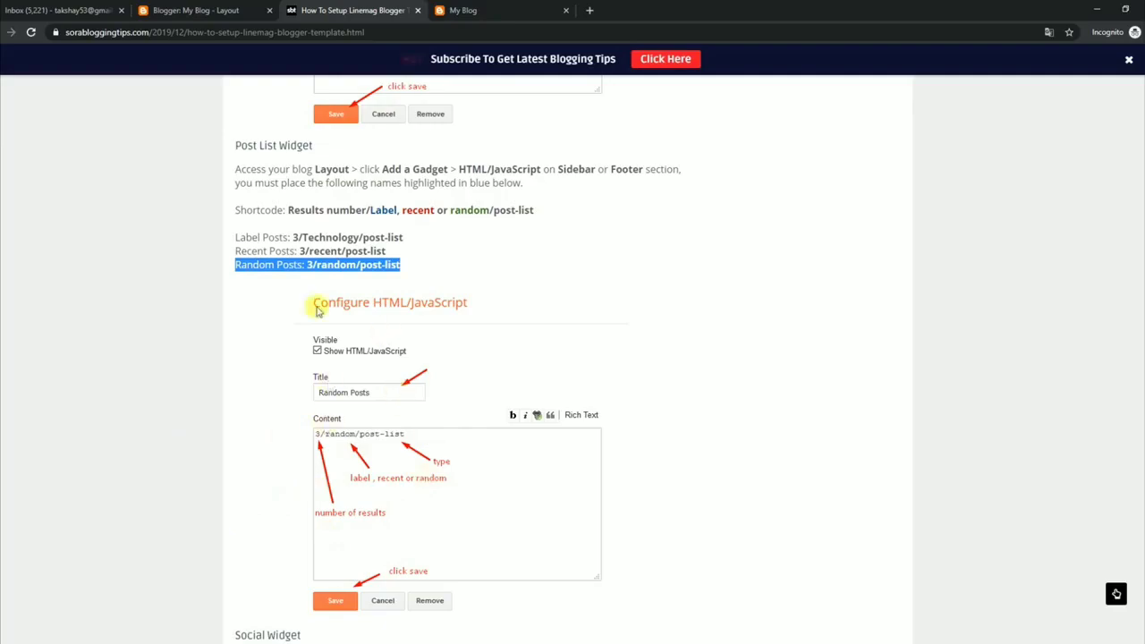
# Check the sidebar's Technology post list on the live blog and view the Featured Post gadget's settings in the Blogger layout.
pyautogui.click(483, 8)
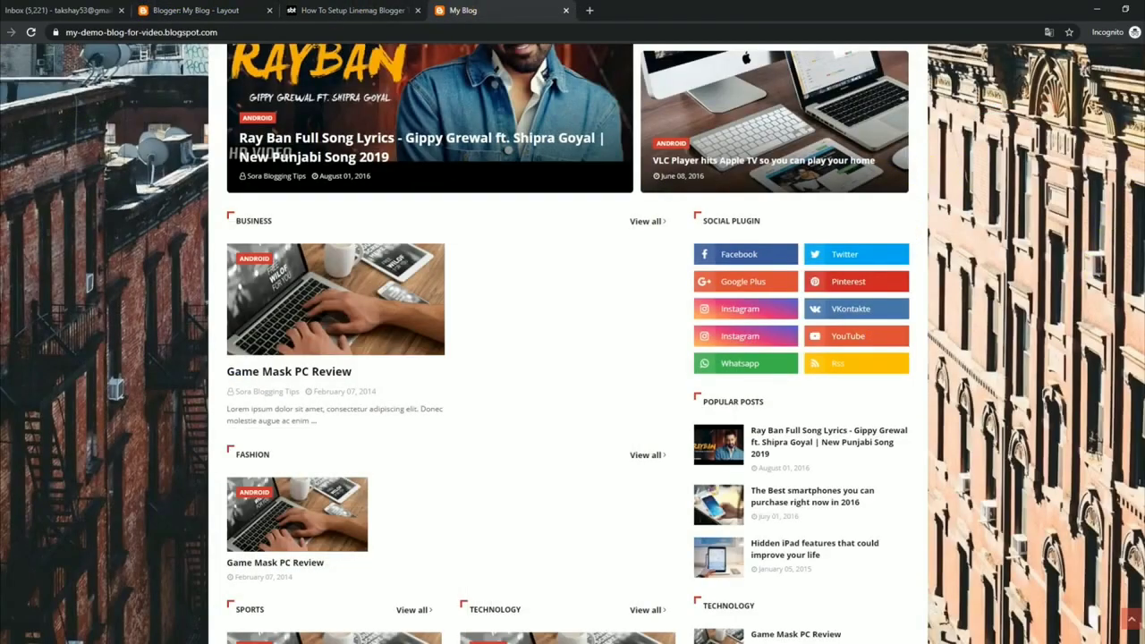
pyautogui.scroll(-6, 781, 447)
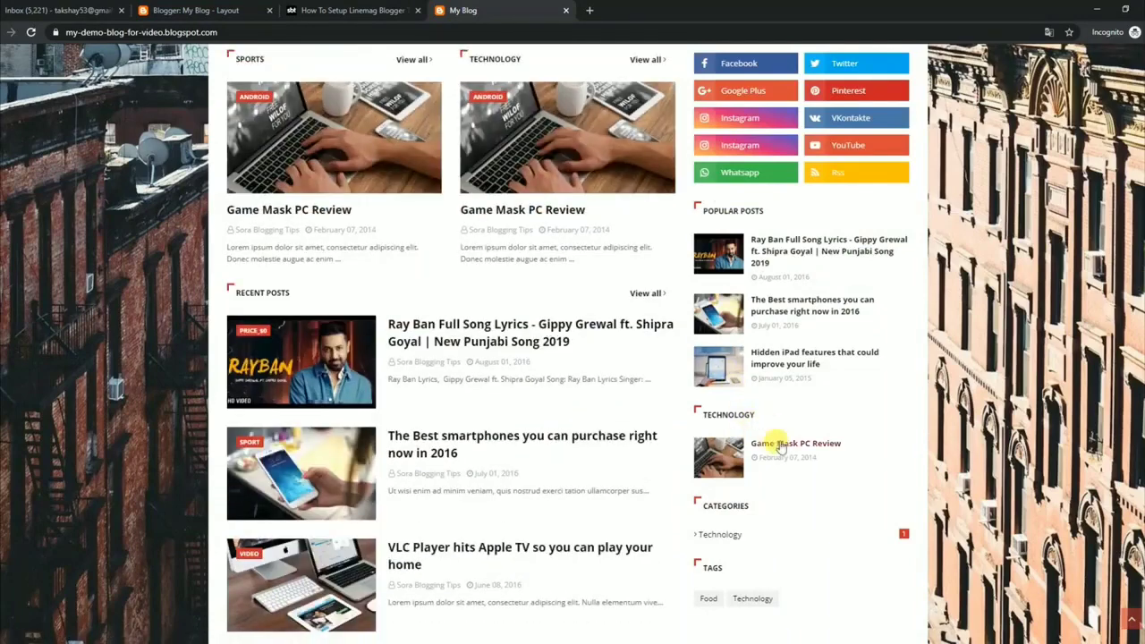
pyautogui.click(244, 9)
pyautogui.scroll(-3, 626, 419)
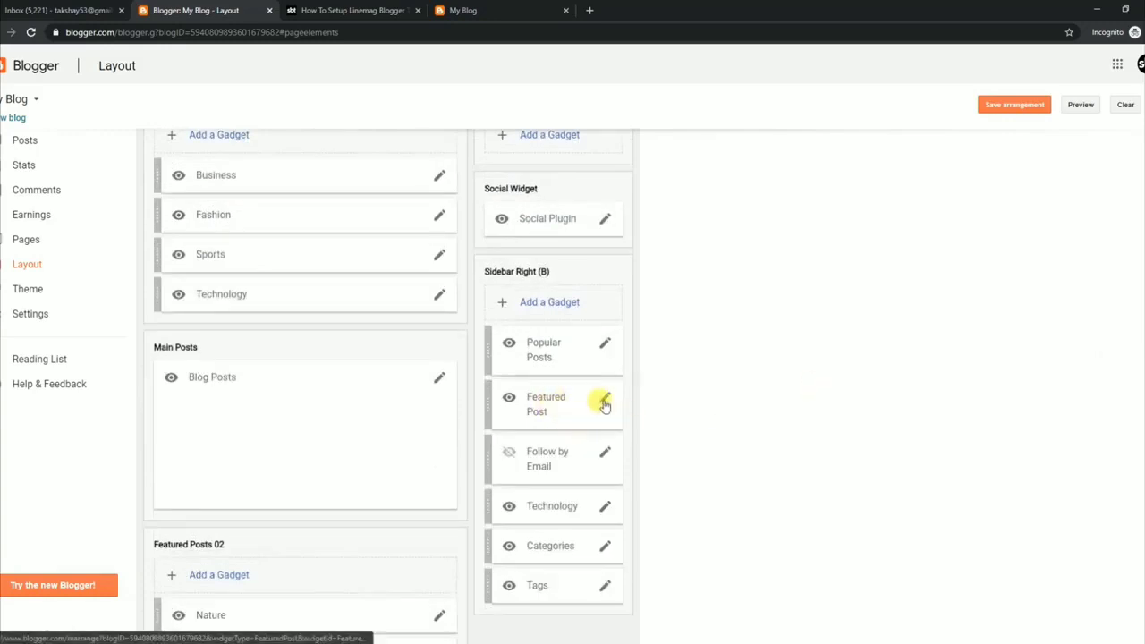
pyautogui.click(605, 399)
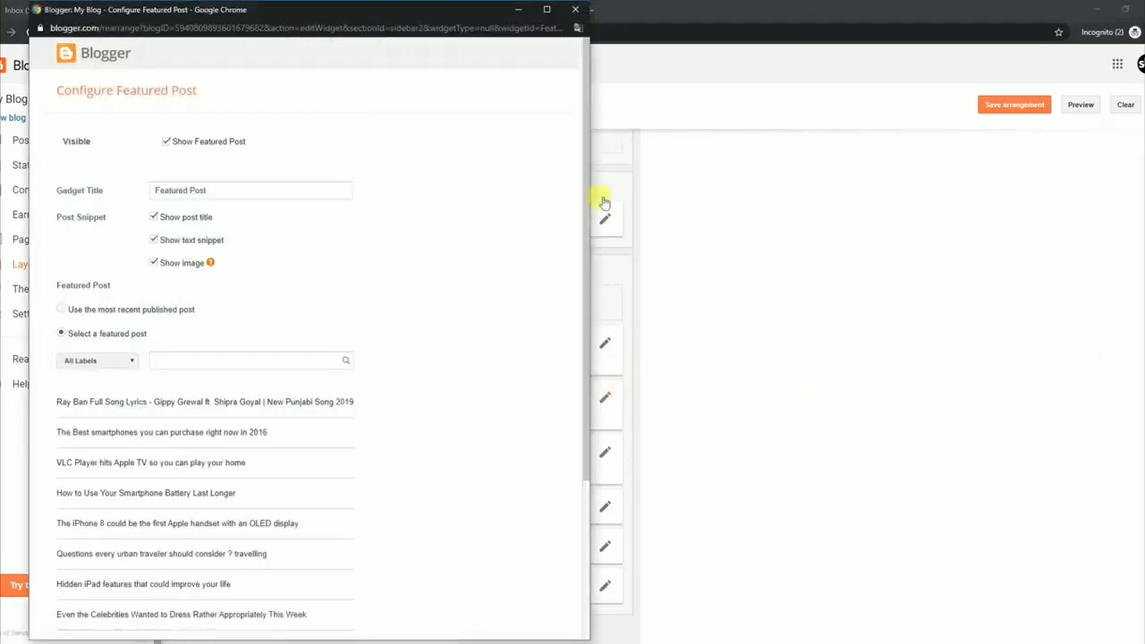
pyautogui.click(575, 9)
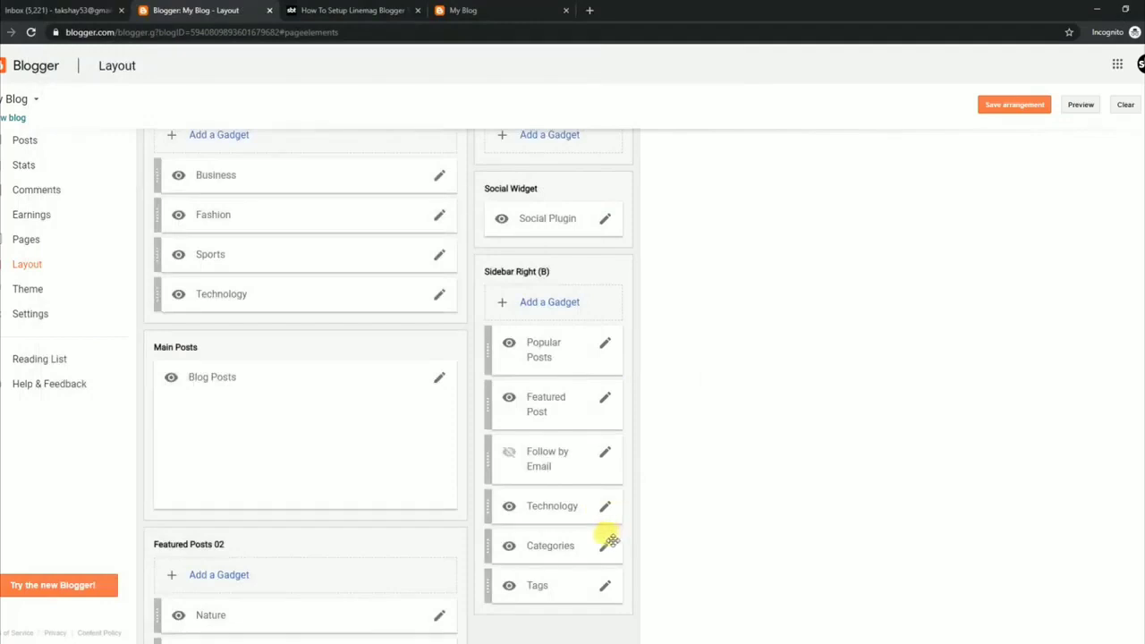
# Set the content of the Technology gadget in Sidebar Right (B) to 3/Android/post-list, then save the gadget and the layout arrangement.
pyautogui.click(604, 507)
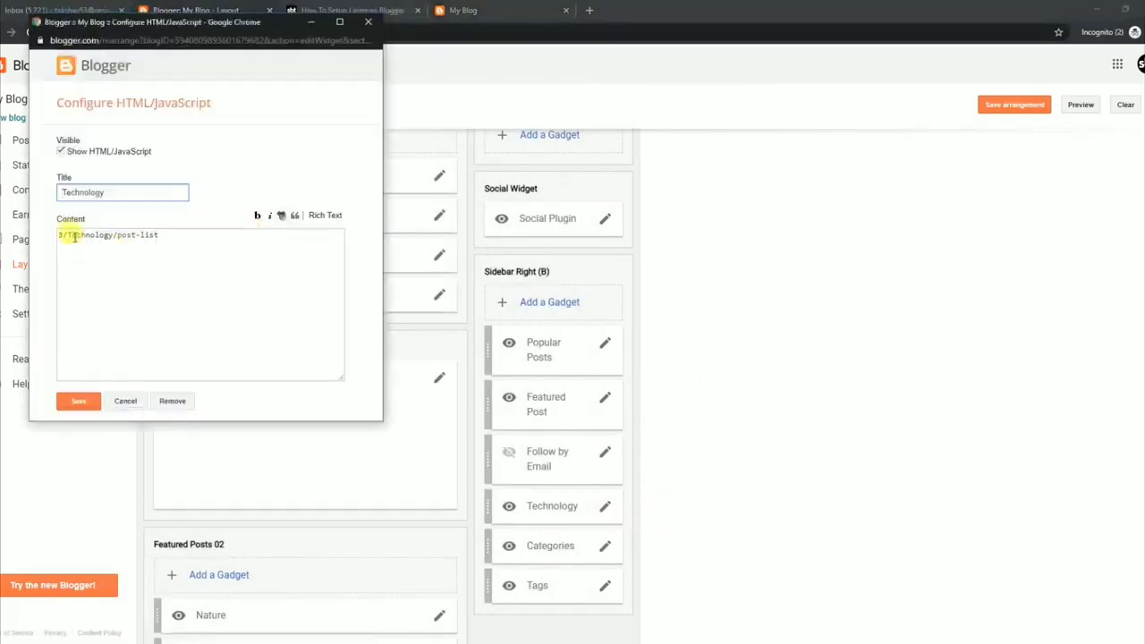
pyautogui.click(71, 235)
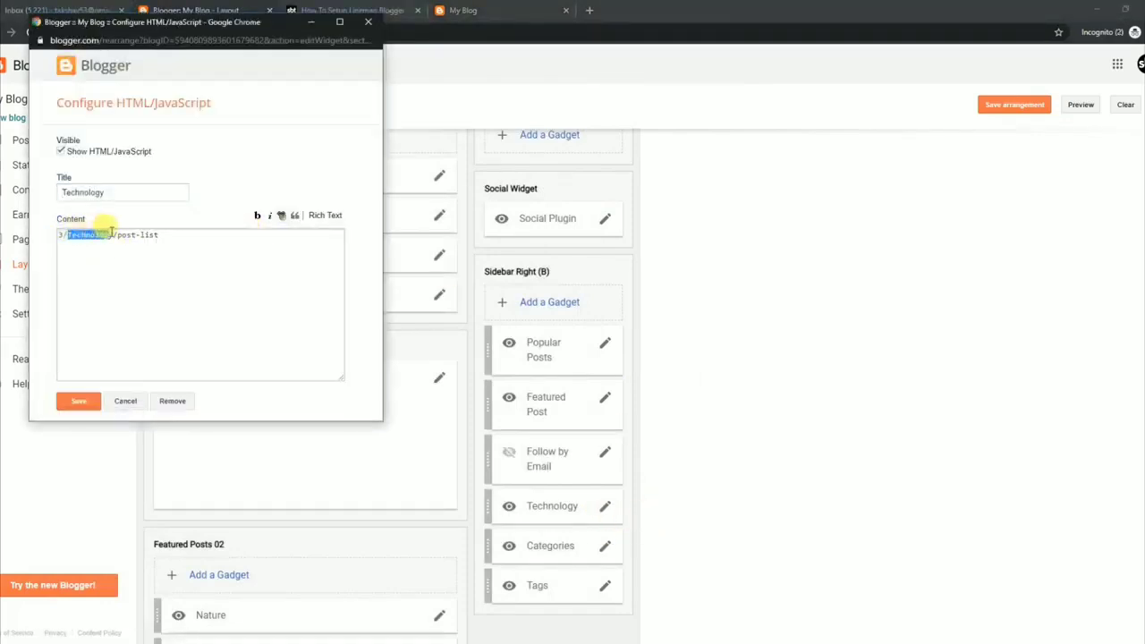
pyautogui.moveTo(112, 233); pyautogui.dragTo(114, 234)
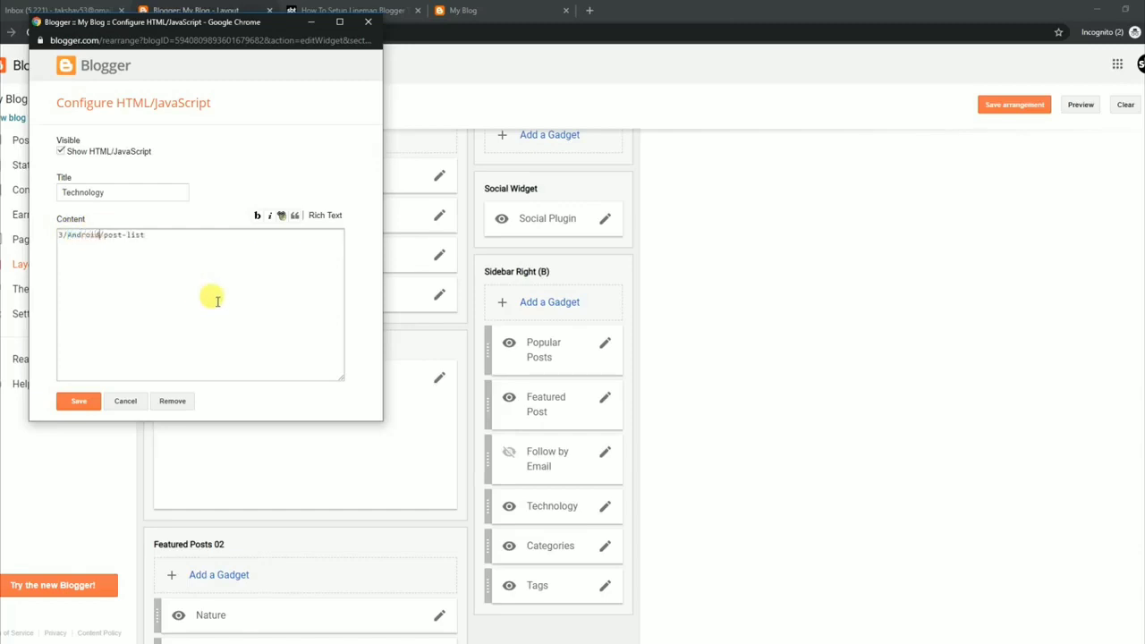
pyautogui.click(79, 401)
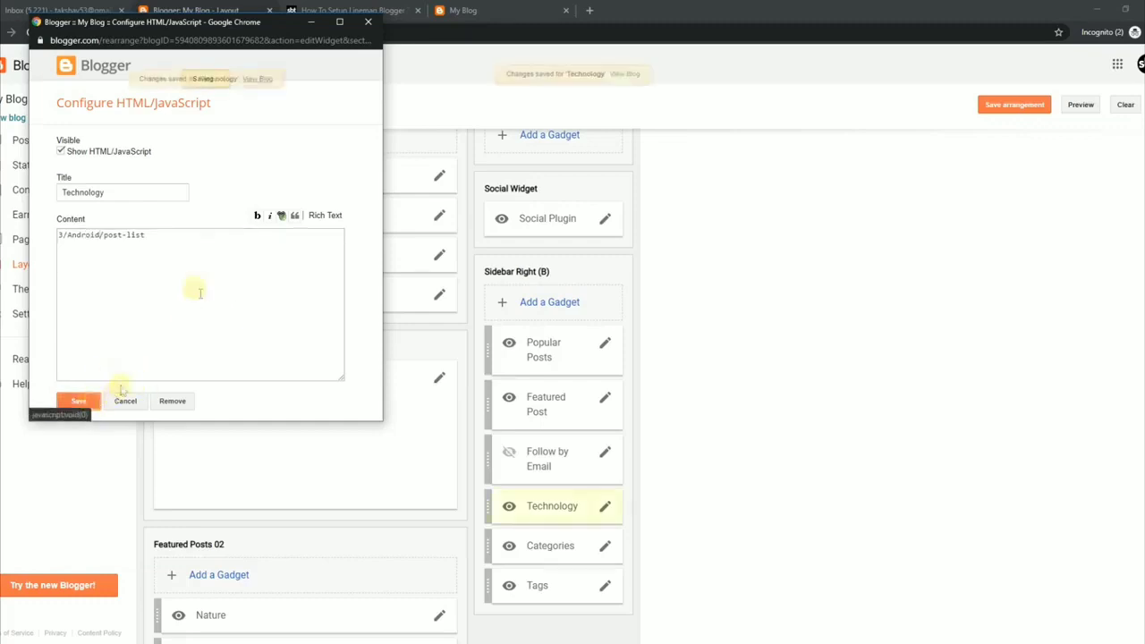
pyautogui.click(1024, 114)
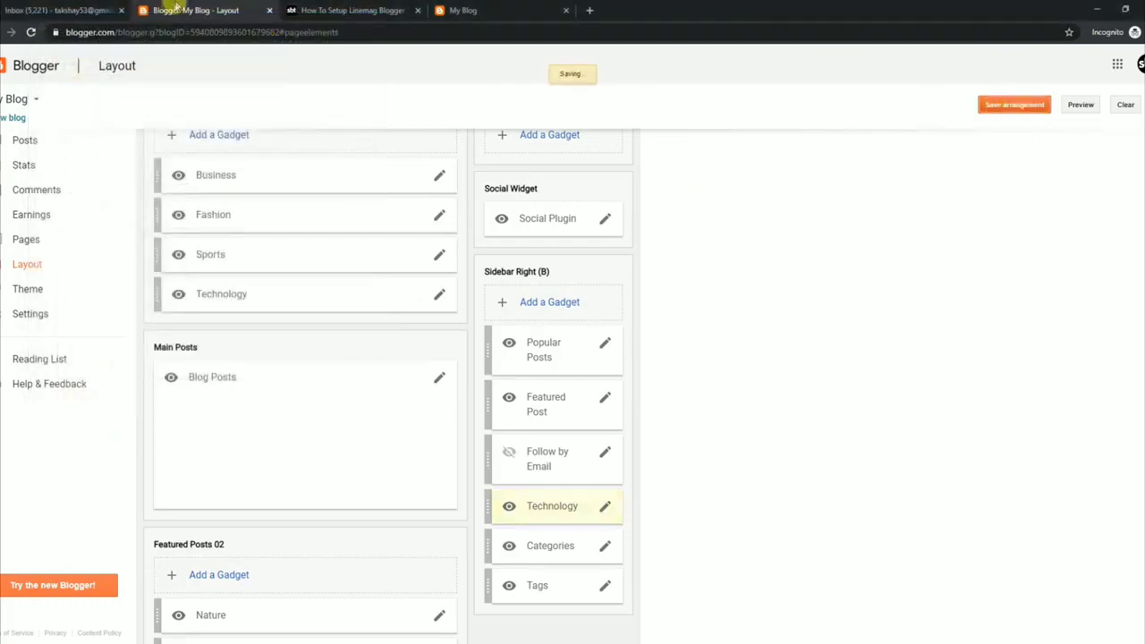
# Reload the live blog and check the posts in the sidebar's Technology list.
pyautogui.click(462, 10)
pyautogui.click(29, 34)
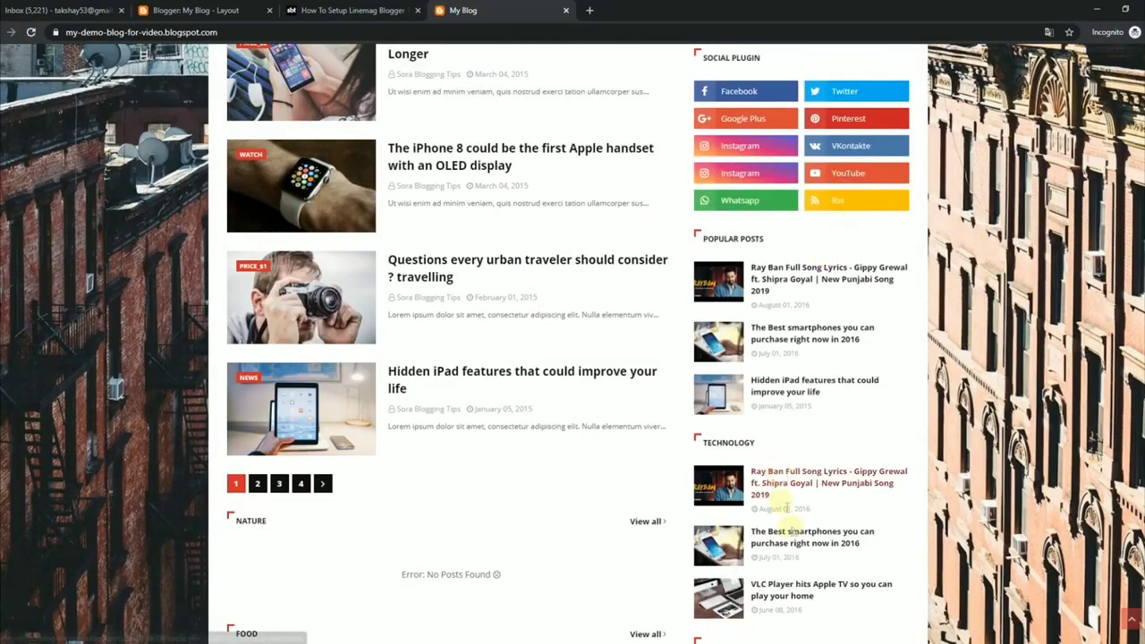
pyautogui.press('Home')
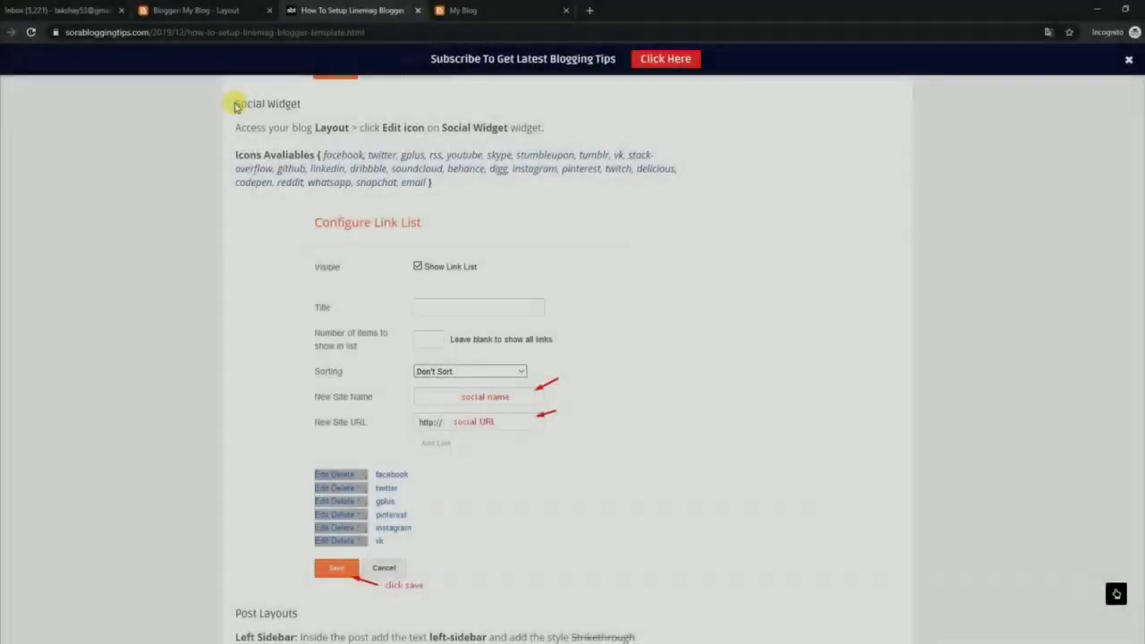
# Read the setup guide's Social Widget instructions and icon names, view the live blog's Social Plugin, and return to the Blogger layout.
pyautogui.moveTo(236, 104); pyautogui.dragTo(544, 129)
pyautogui.moveTo(237, 154); pyautogui.dragTo(451, 238)
pyautogui.click(464, 11)
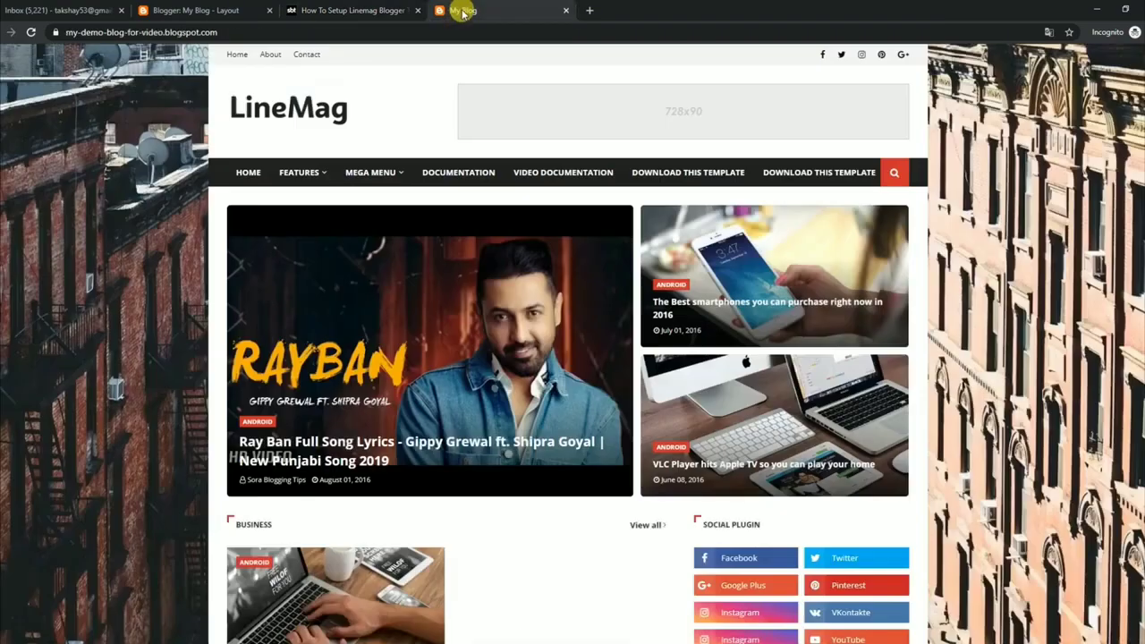
pyautogui.scroll(-3, 841, 313)
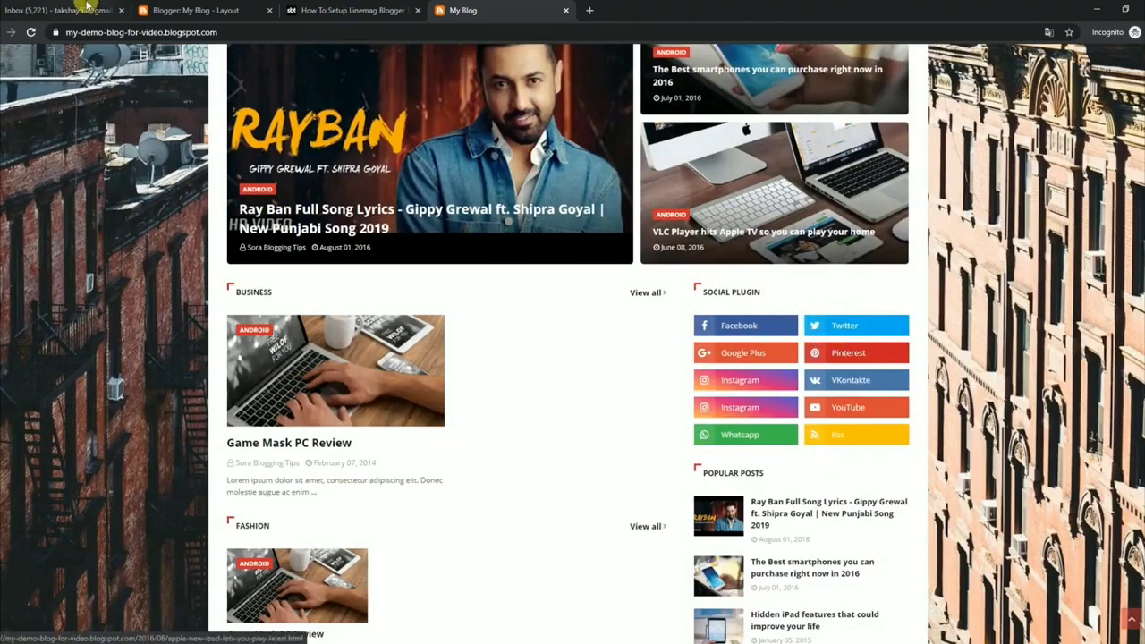
pyautogui.click(193, 9)
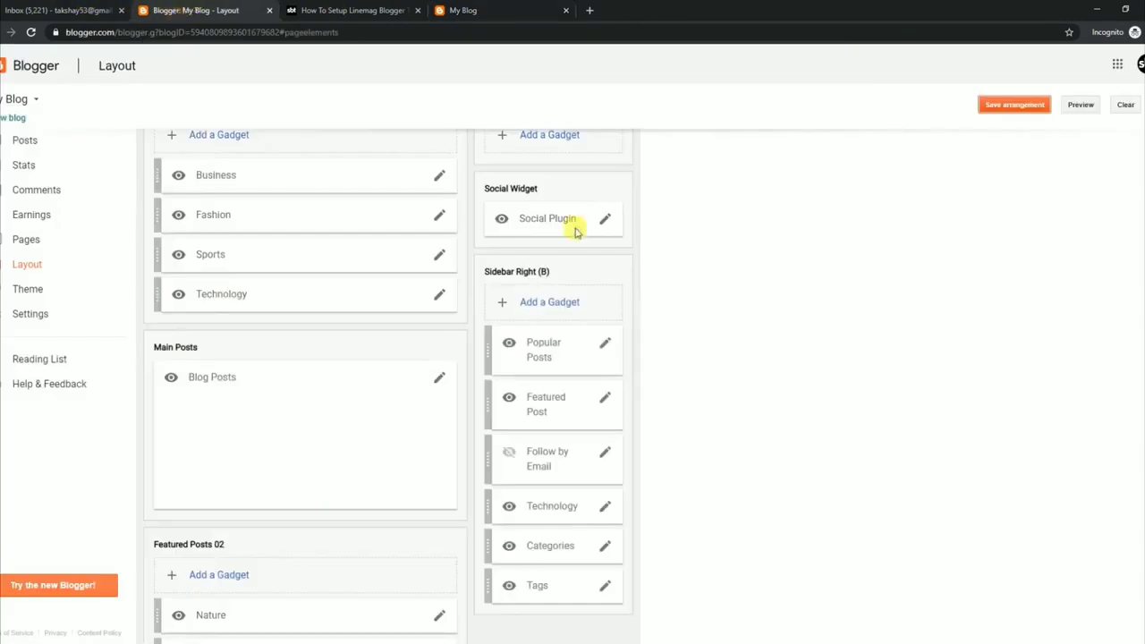
# Delete the facebook link from the Social Plugin gadget, save it, and reload the live blog to check the social icons.
pyautogui.click(604, 220)
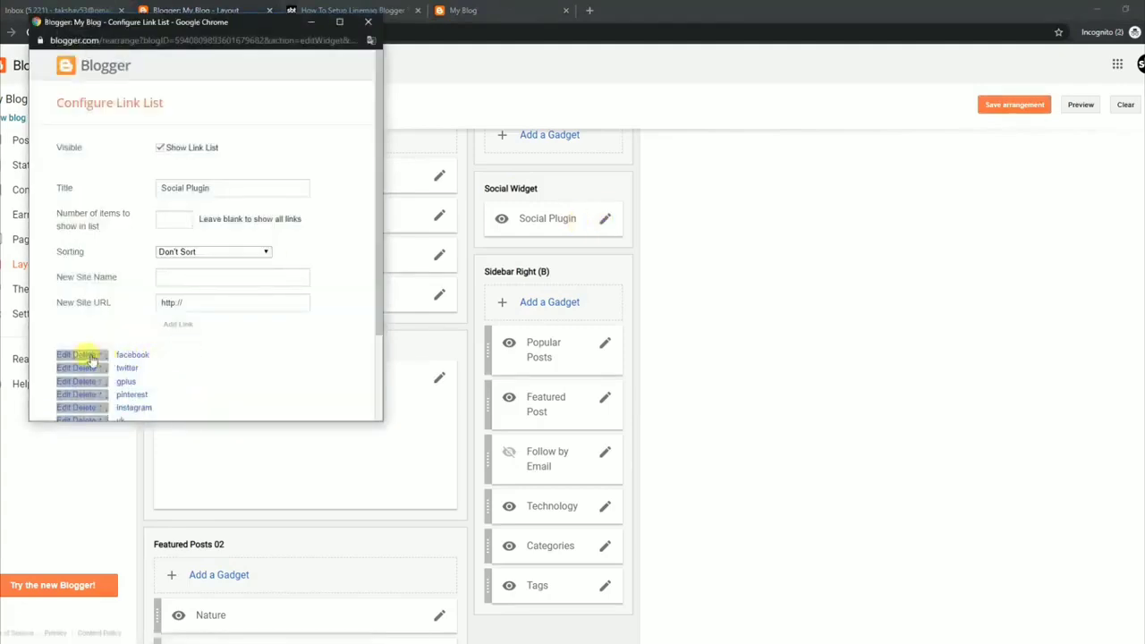
pyautogui.scroll(-2, 373, 332)
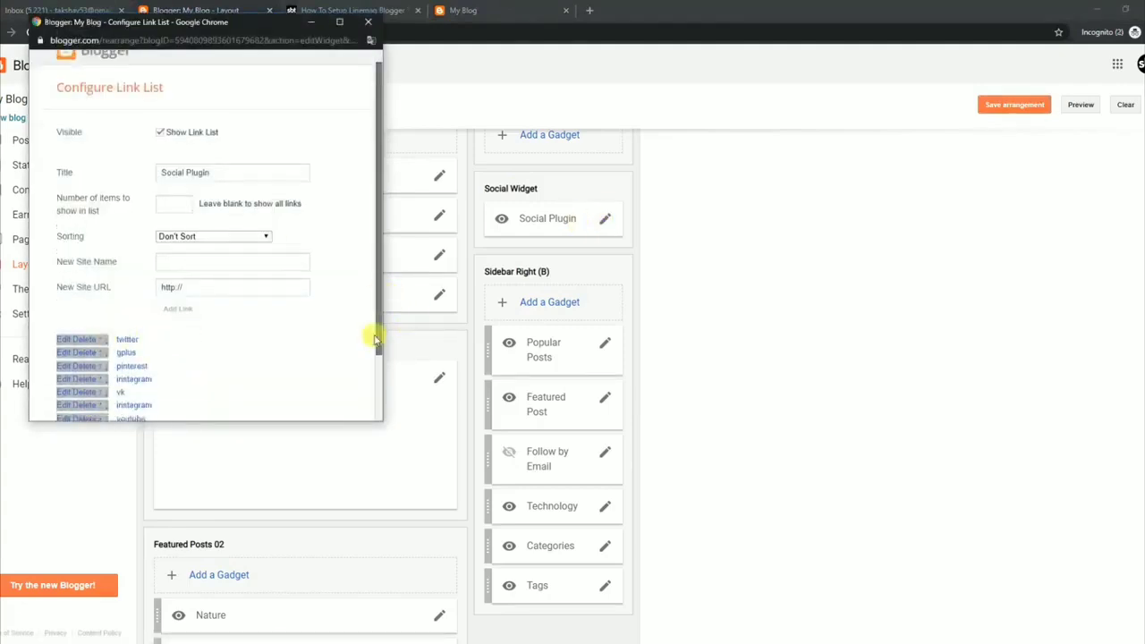
pyautogui.click(79, 391)
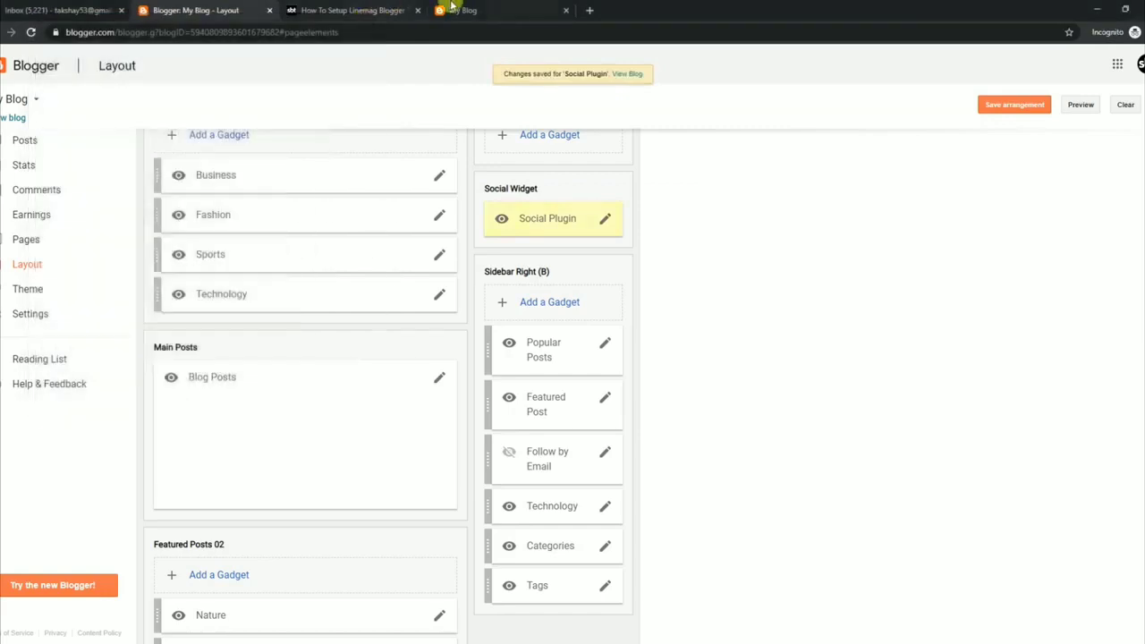
pyautogui.click(462, 9)
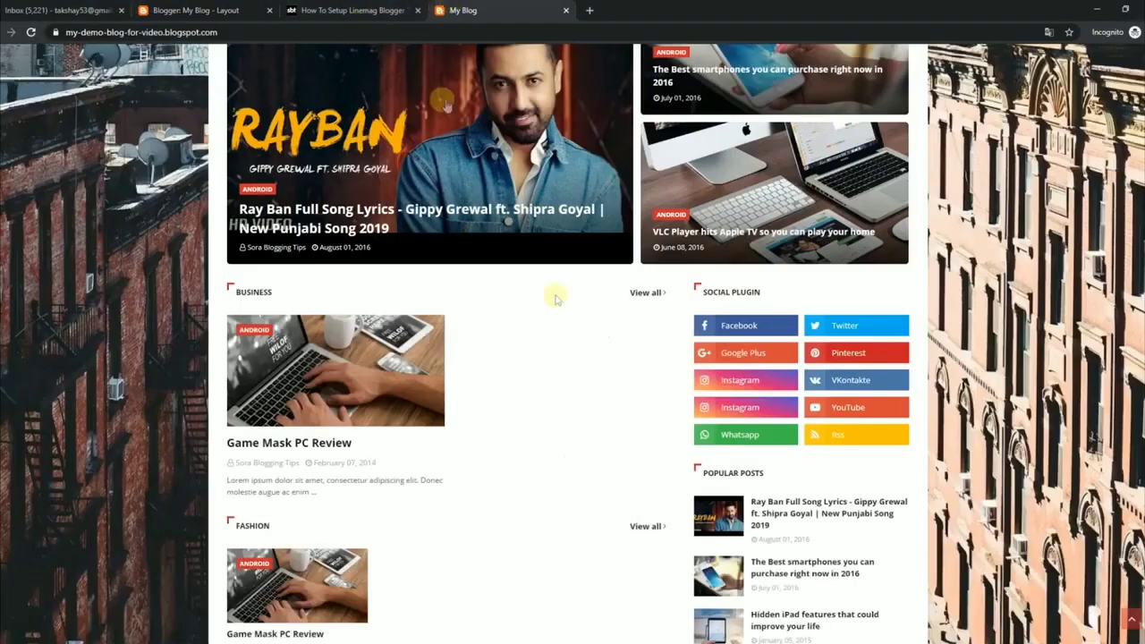
pyautogui.click(32, 33)
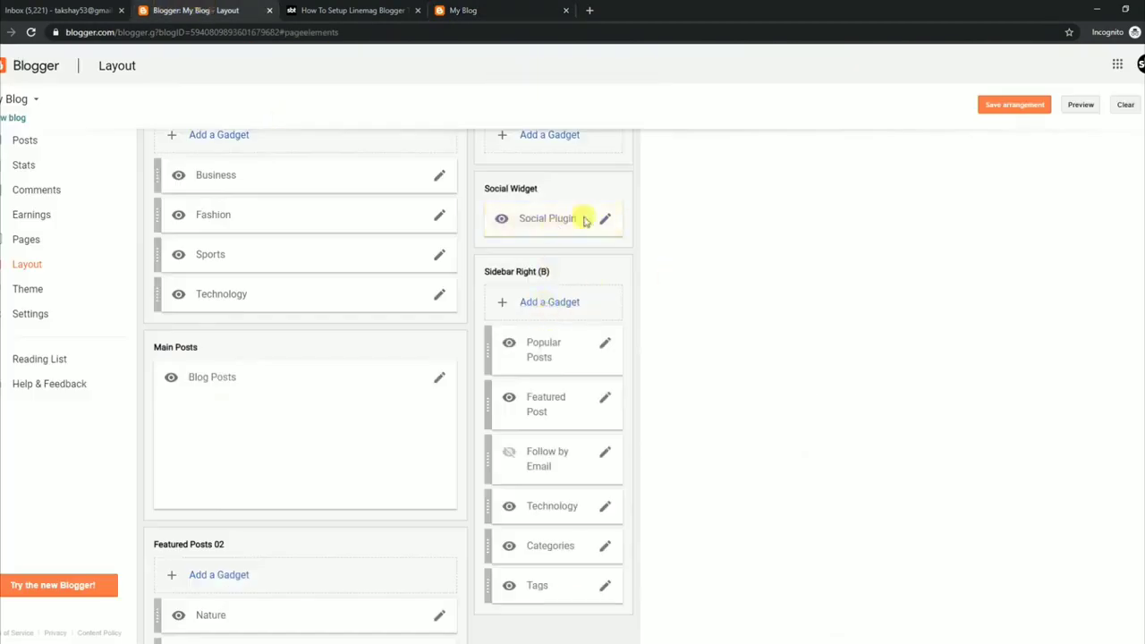
# Add a link named facebook to the Social Plugin gadget, save it, and reload the live blog to check the social icons.
pyautogui.click(605, 218)
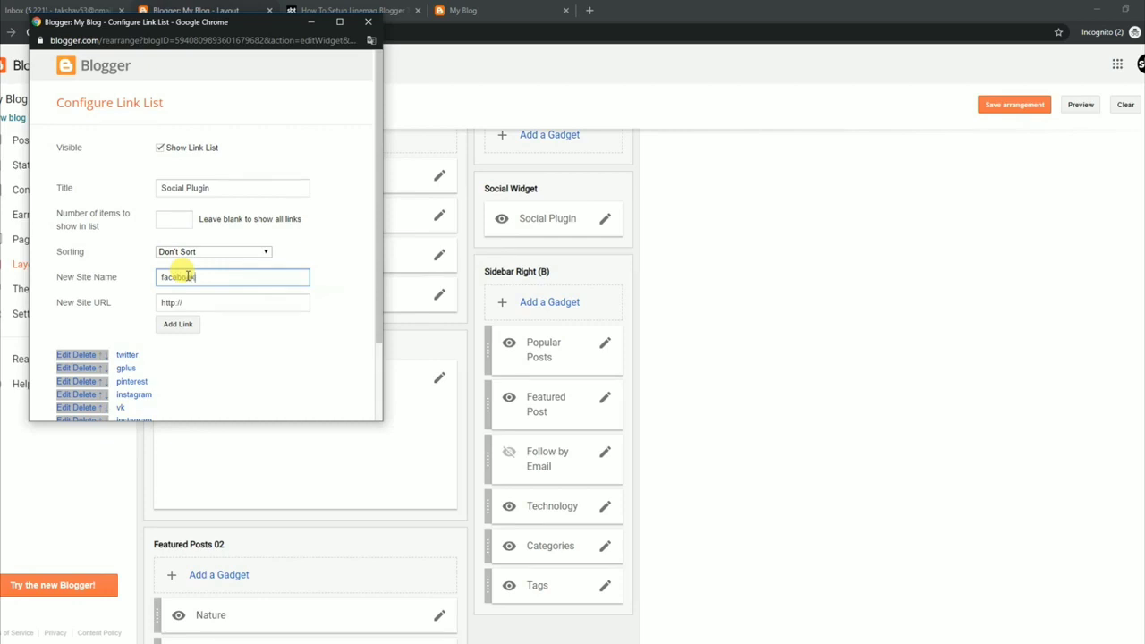
pyautogui.click(180, 323)
pyautogui.scroll(-2, 378, 287)
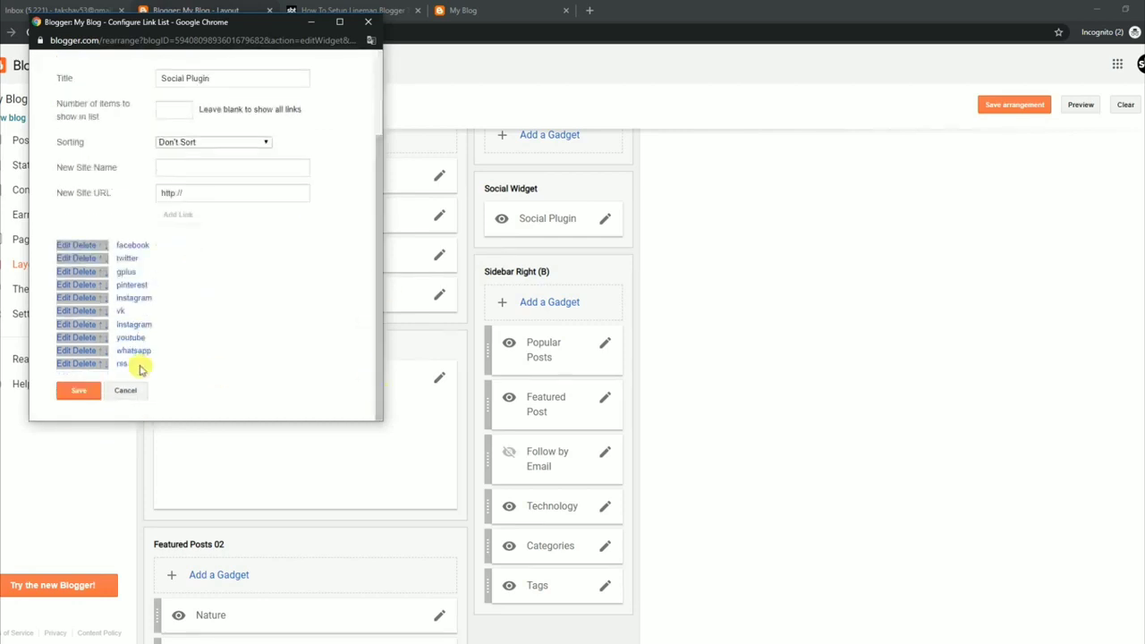
pyautogui.click(76, 398)
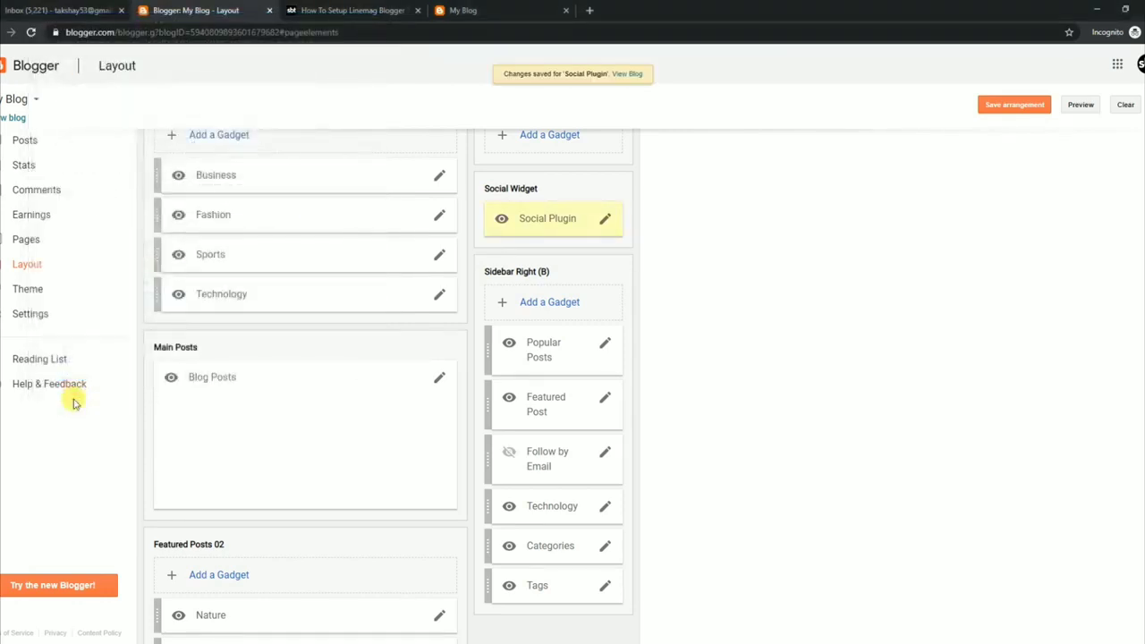
pyautogui.click(462, 8)
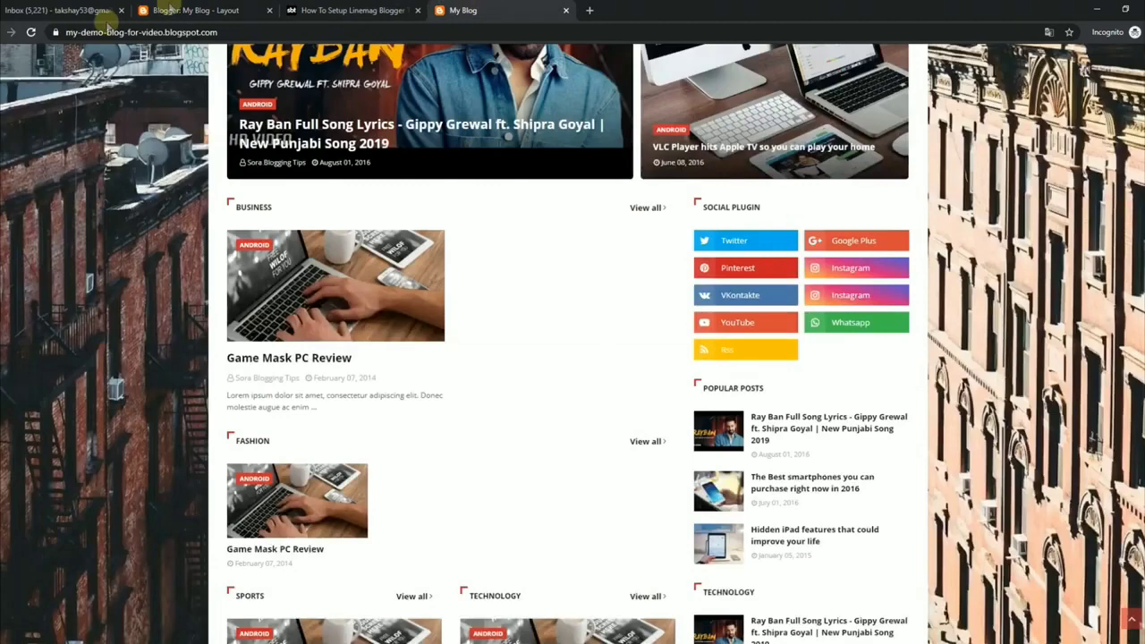
pyautogui.click(28, 33)
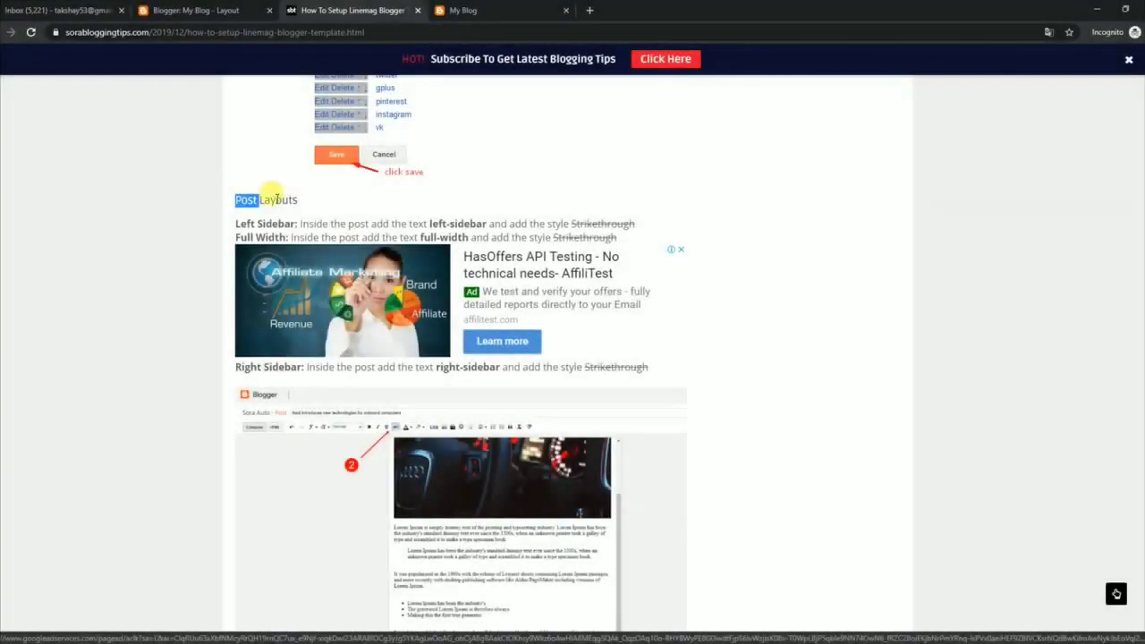
# Read the setup guide's Post Layouts instructions for left-sidebar, full-width and right-sidebar posts.
pyautogui.moveTo(266, 198); pyautogui.dragTo(303, 202)
pyautogui.moveTo(236, 224); pyautogui.dragTo(620, 224)
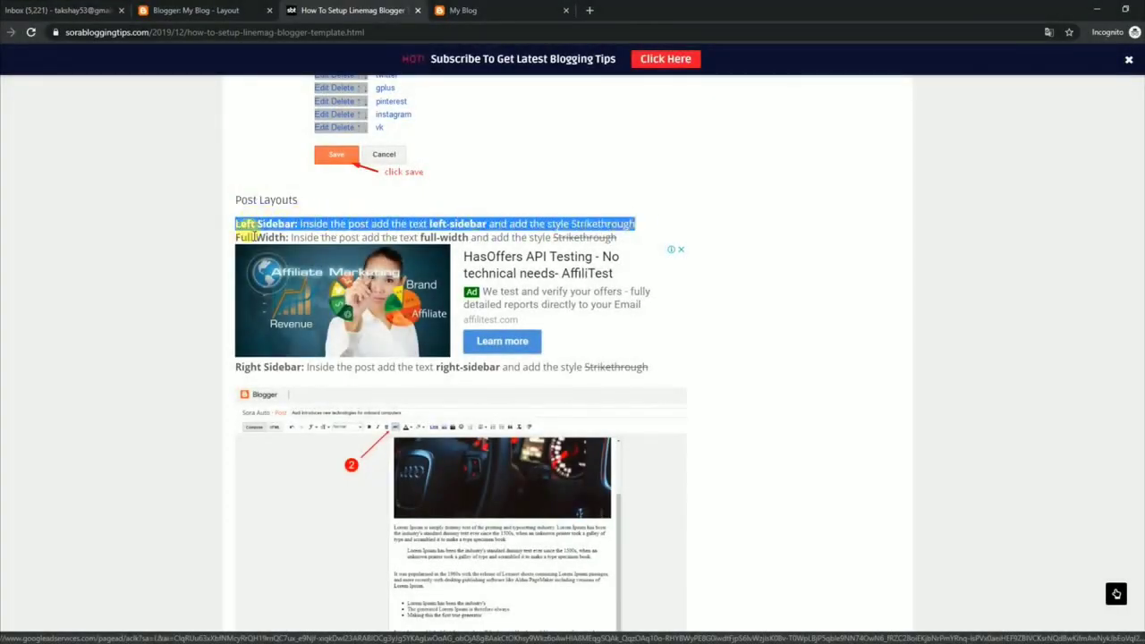
pyautogui.moveTo(237, 229); pyautogui.dragTo(615, 237)
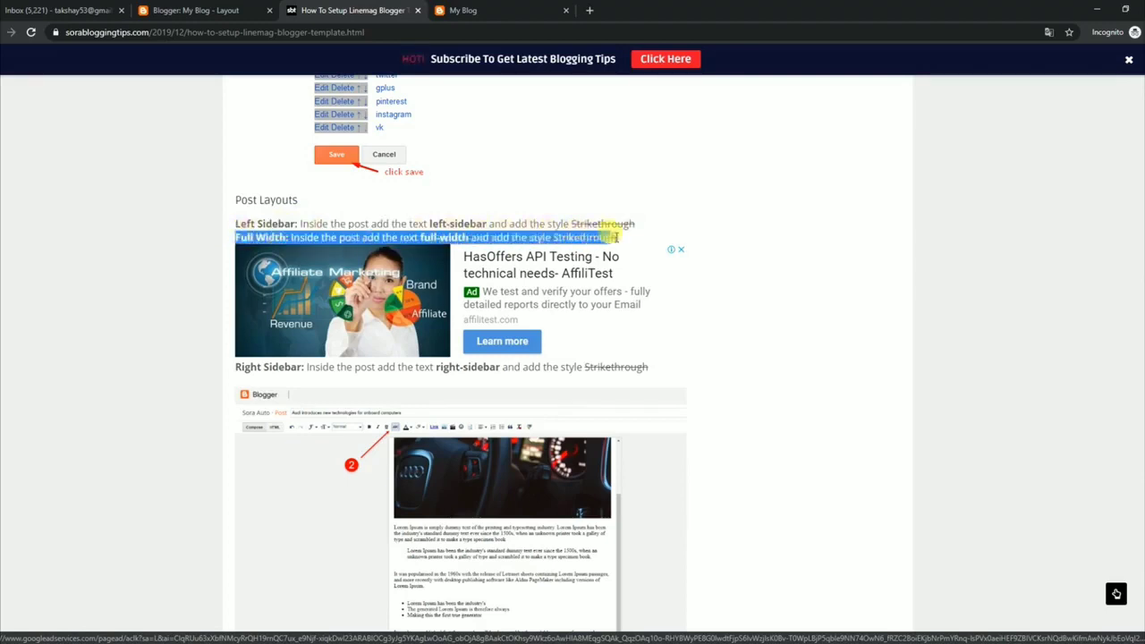
pyautogui.moveTo(243, 367); pyautogui.dragTo(560, 341)
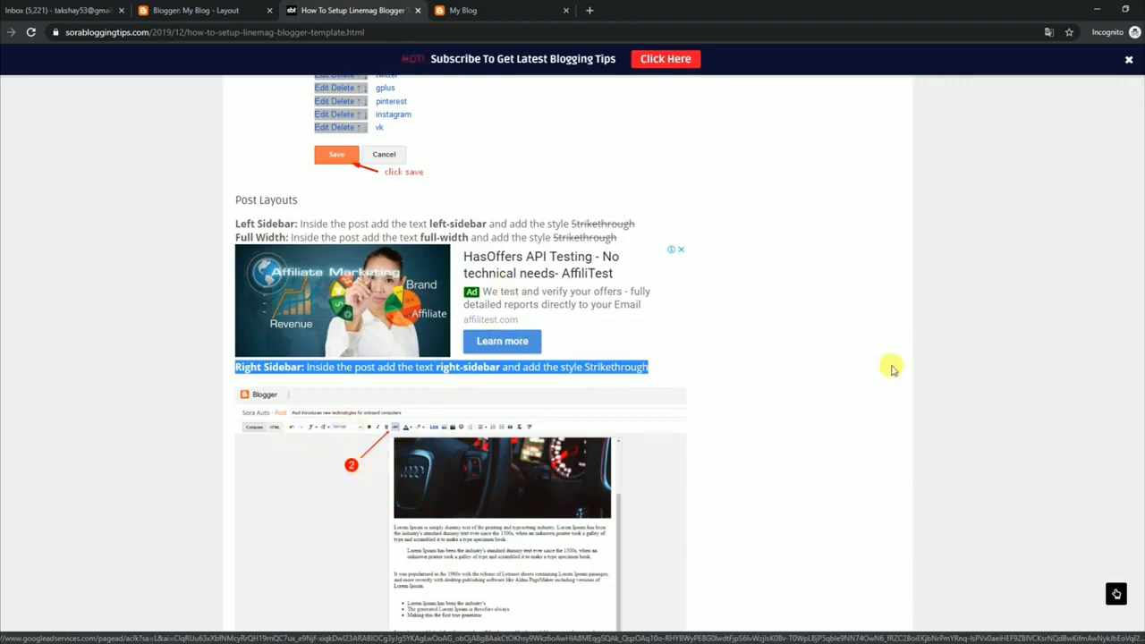
pyautogui.scroll(-3, 729, 345)
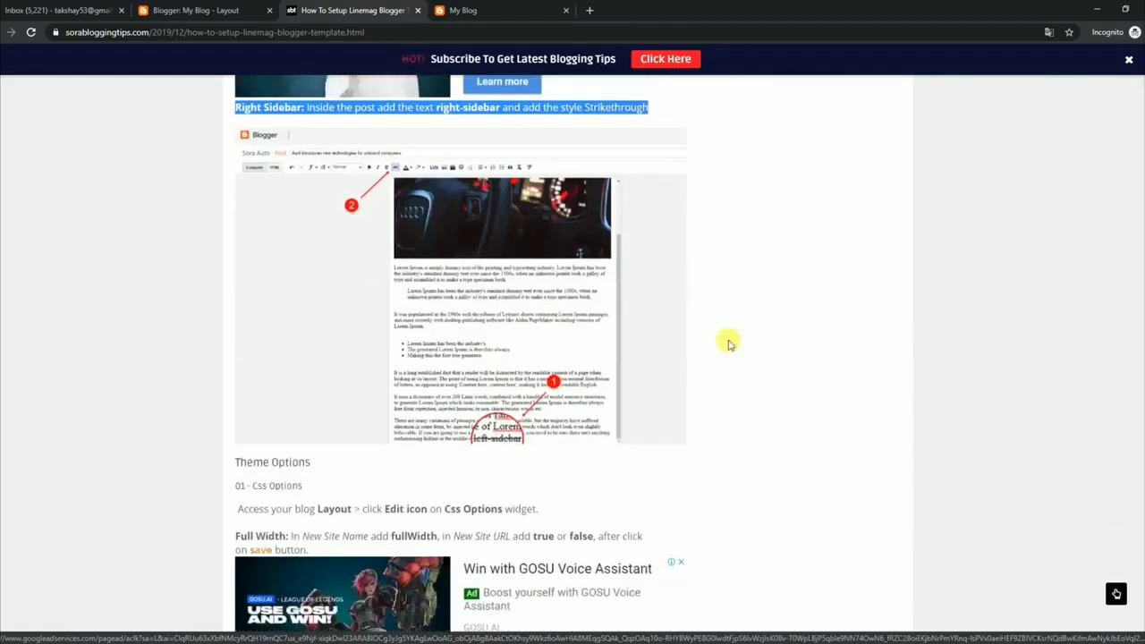
# Replace the struck-through right-sidebar text at the end of the Ray Ban Full Song Lyrics post with left-sidebar and update the post.
pyautogui.click(261, 8)
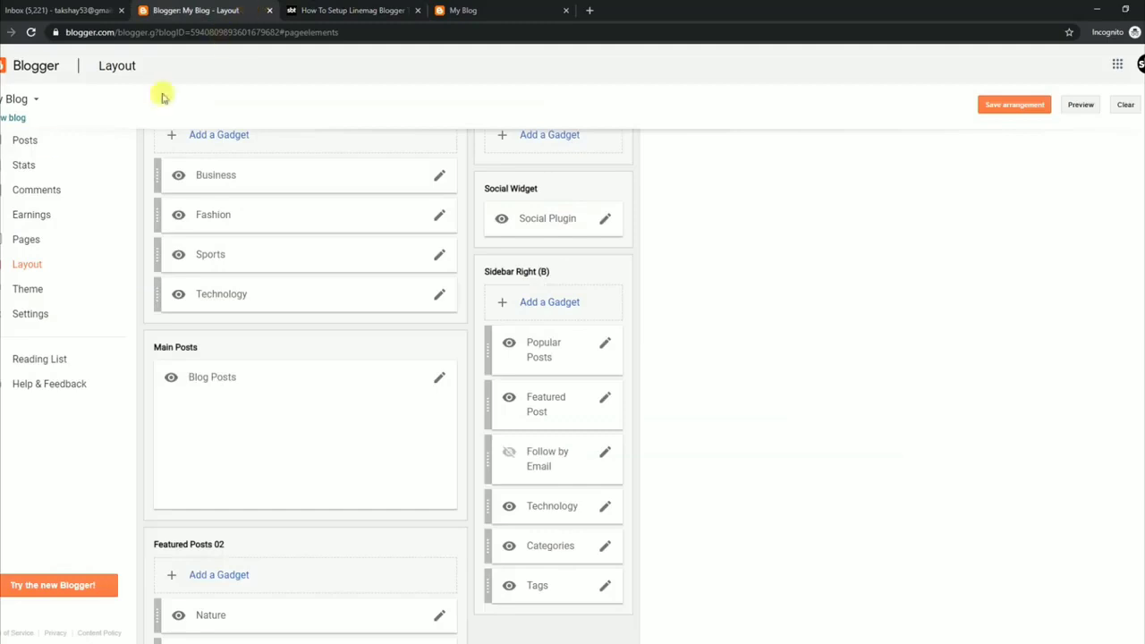
pyautogui.click(45, 140)
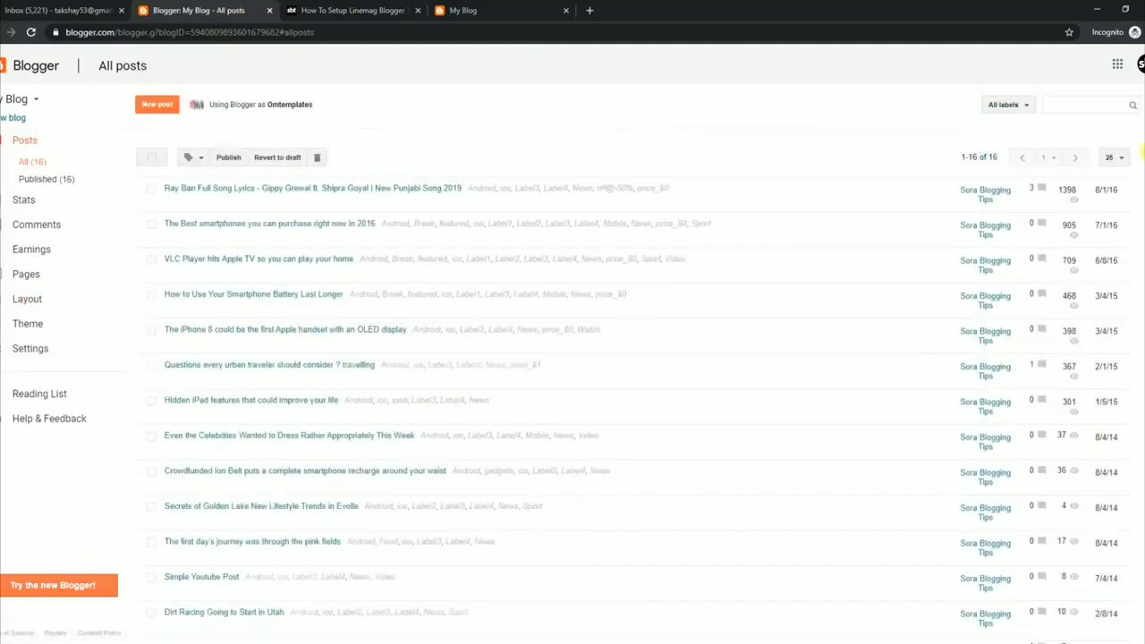
pyautogui.click(169, 202)
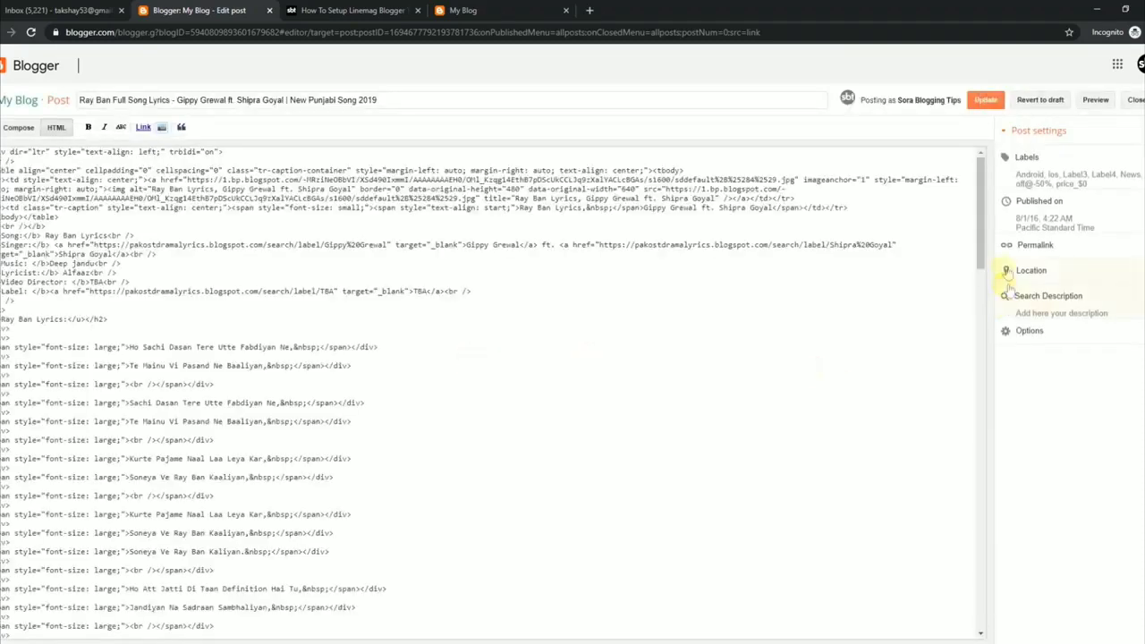
pyautogui.moveTo(978, 227); pyautogui.dragTo(981, 587)
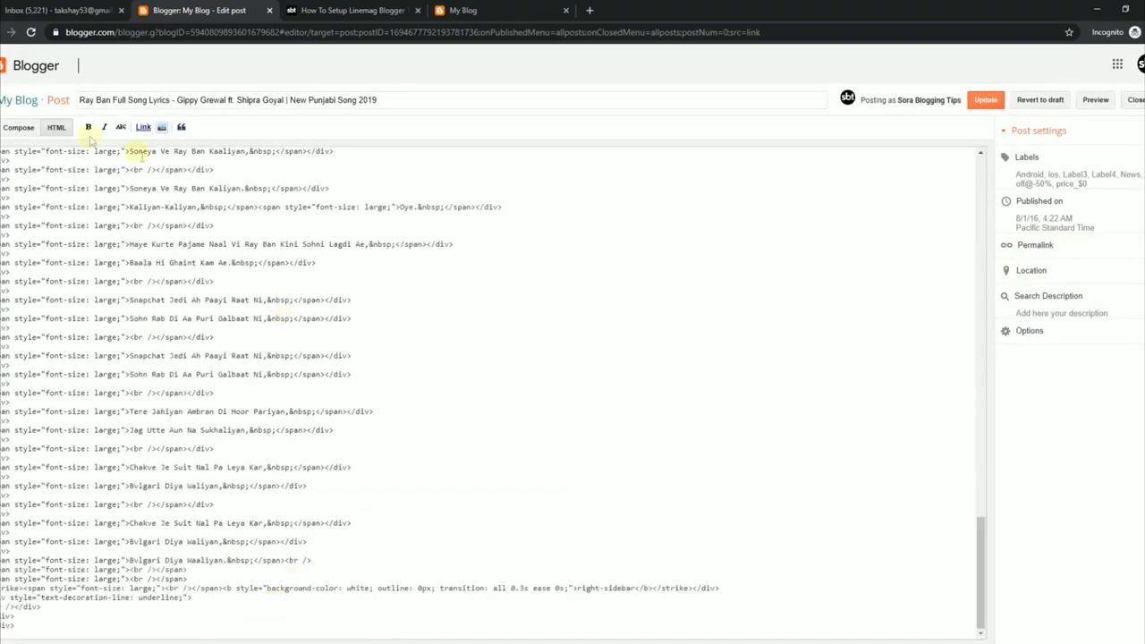
pyautogui.click(20, 127)
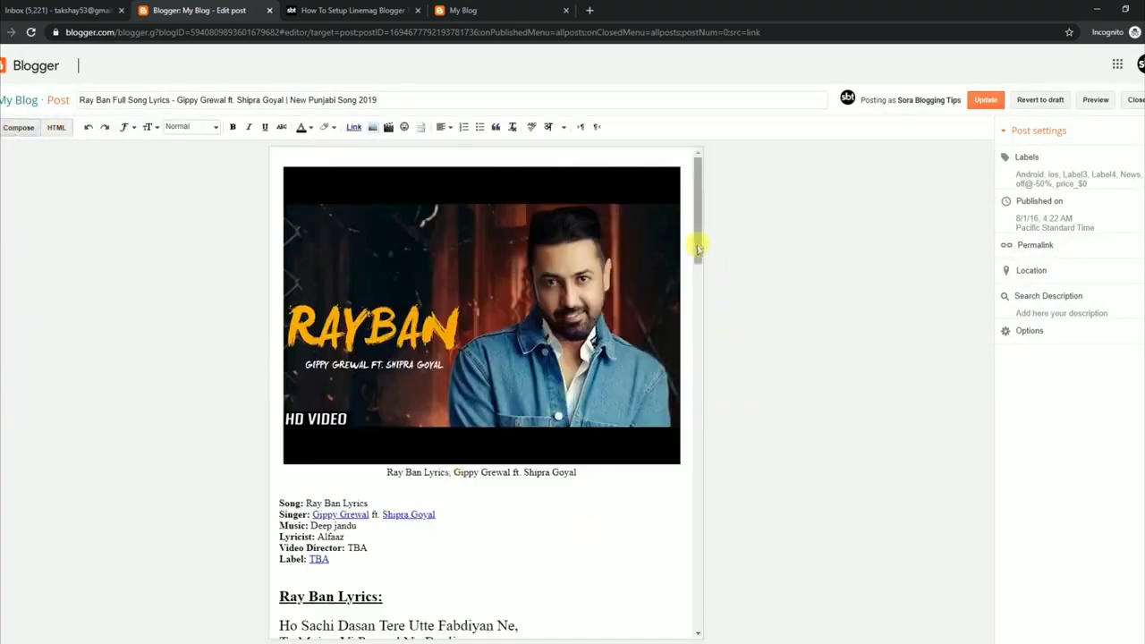
pyautogui.moveTo(699, 249); pyautogui.dragTo(699, 618)
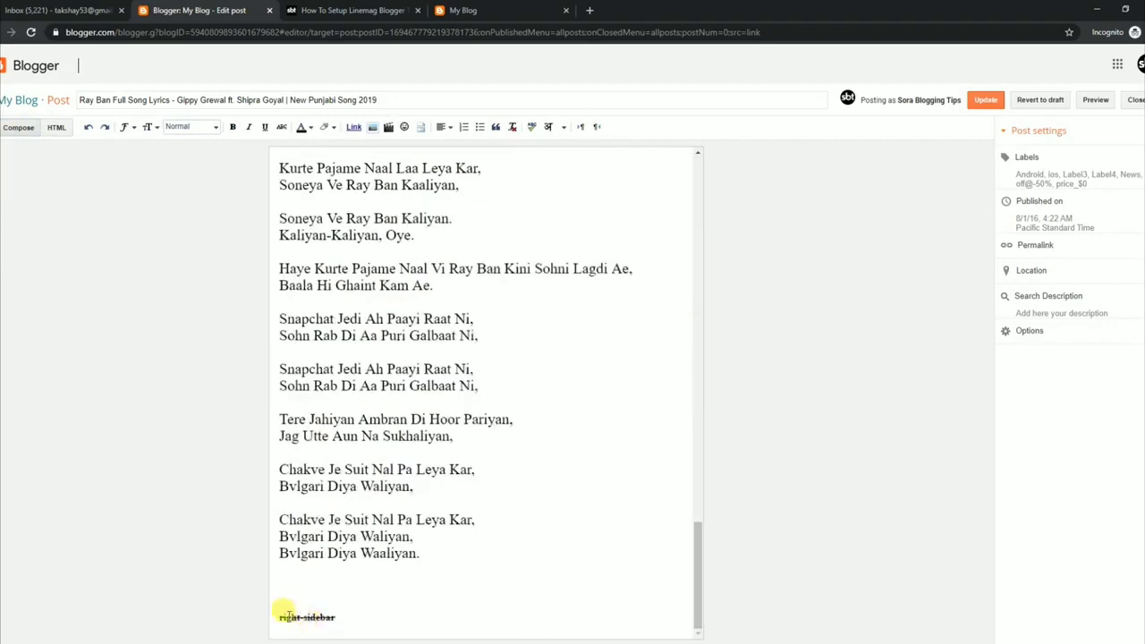
pyautogui.moveTo(335, 617); pyautogui.dragTo(279, 619)
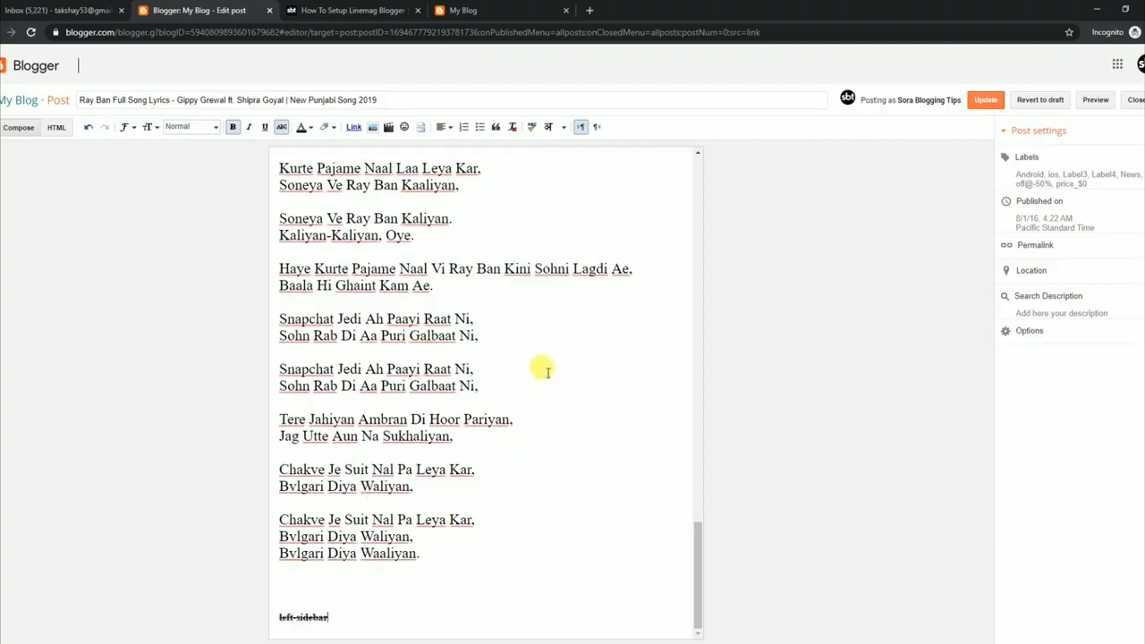
pyautogui.click(985, 100)
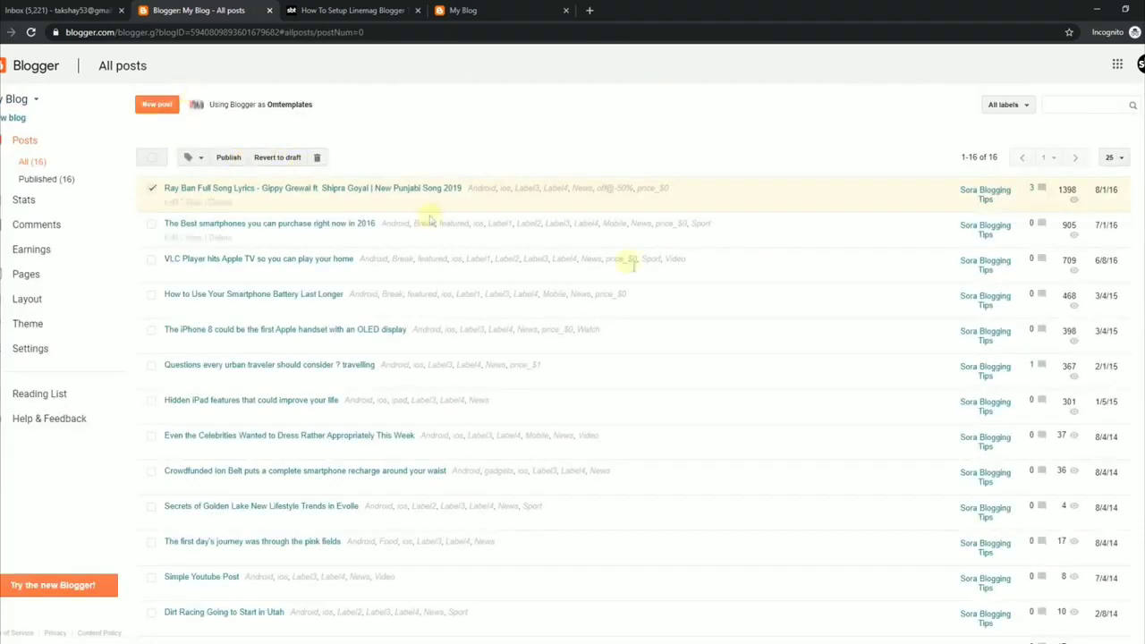
# Open the Ray Ban Full Song Lyrics post from Recent Posts on the live blog to check its layout.
pyautogui.click(322, 9)
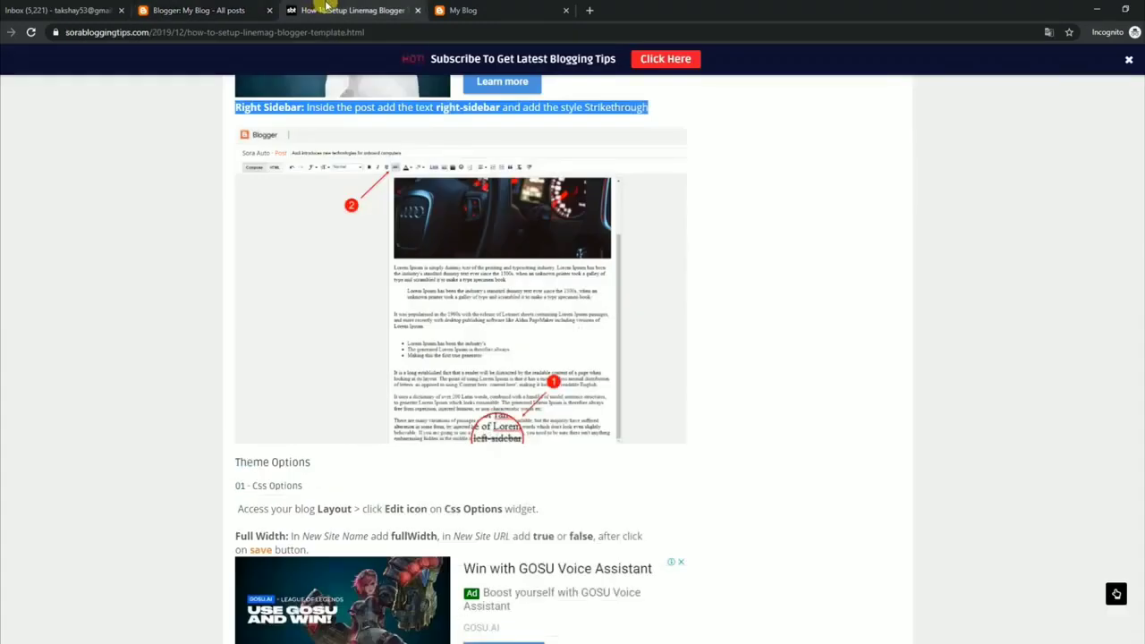
pyautogui.click(448, 10)
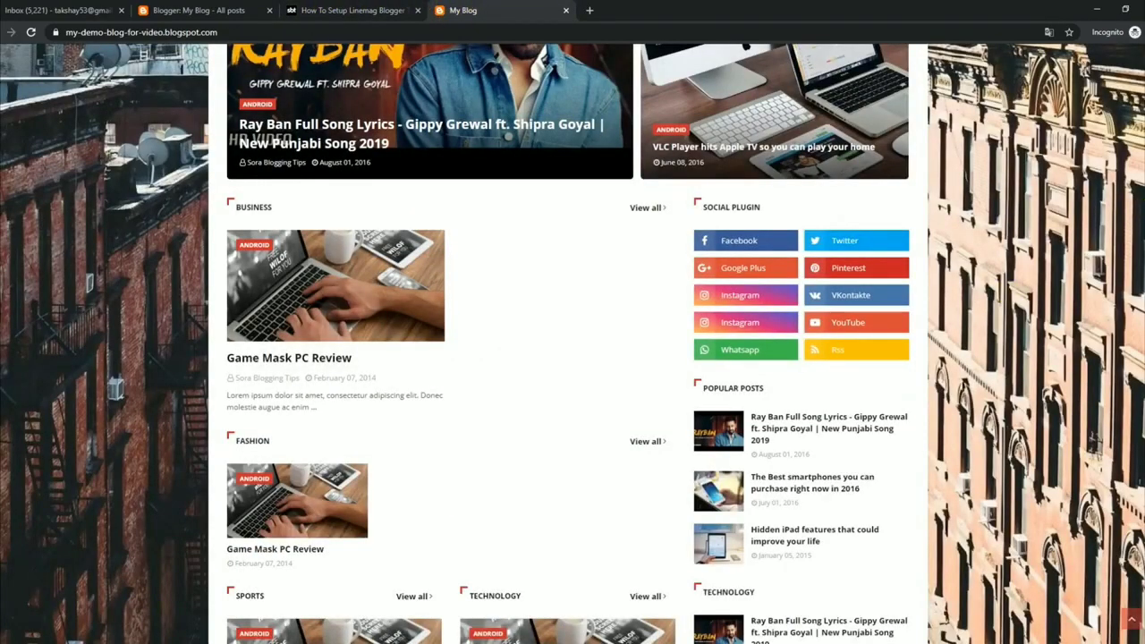
pyautogui.scroll(-3, 1011, 295)
pyautogui.scroll(-2, 519, 349)
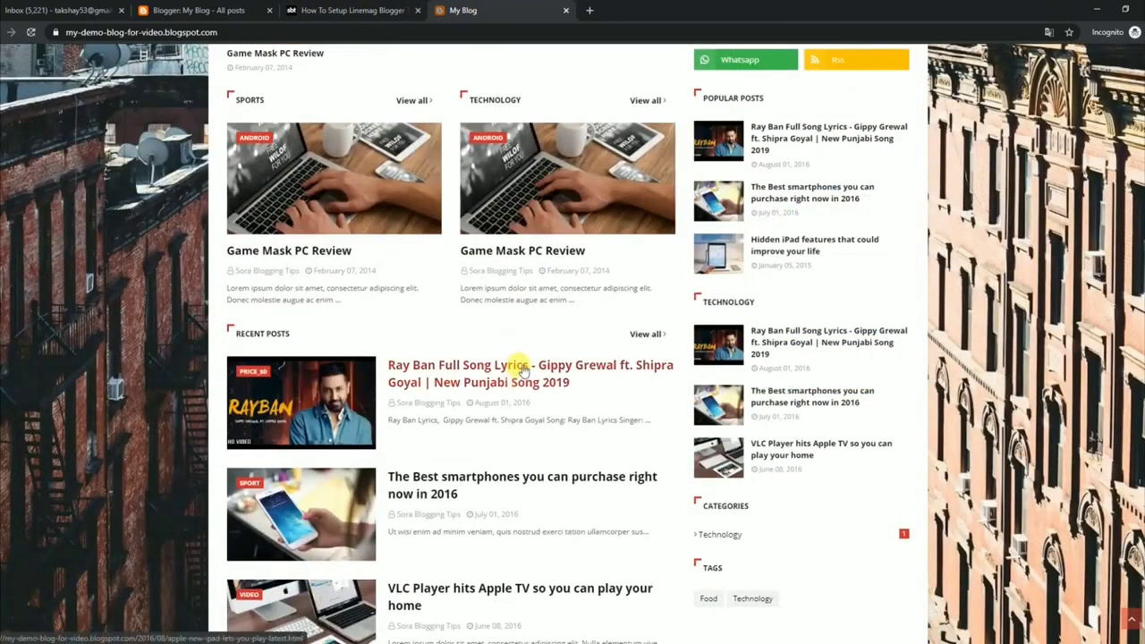
pyautogui.click(525, 372)
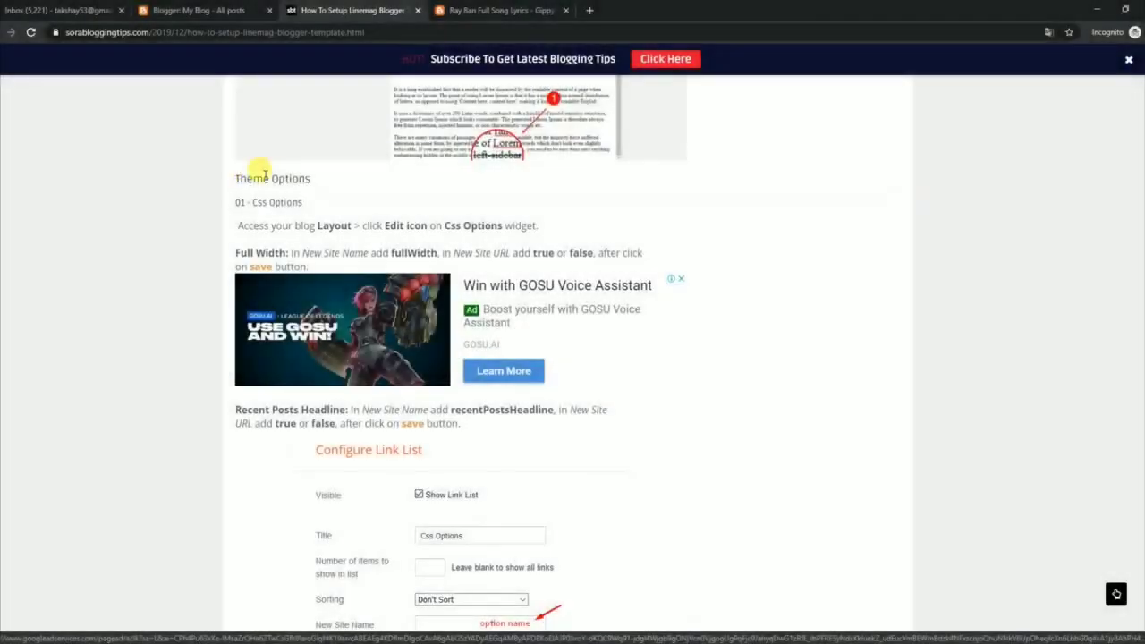
# Read the setup guide's Css Options instructions for fullWidth and recentPostsHeadline under Theme Options, including the example configuration.
pyautogui.moveTo(235, 179); pyautogui.dragTo(313, 181)
pyautogui.moveTo(232, 202); pyautogui.dragTo(293, 202)
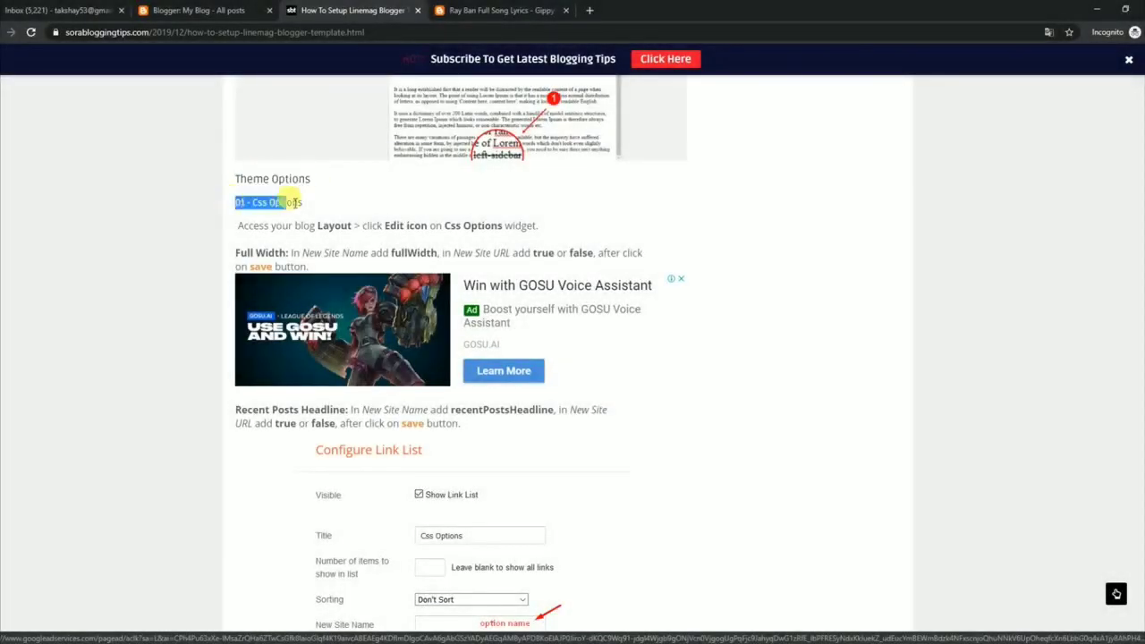
pyautogui.moveTo(238, 225); pyautogui.dragTo(537, 226)
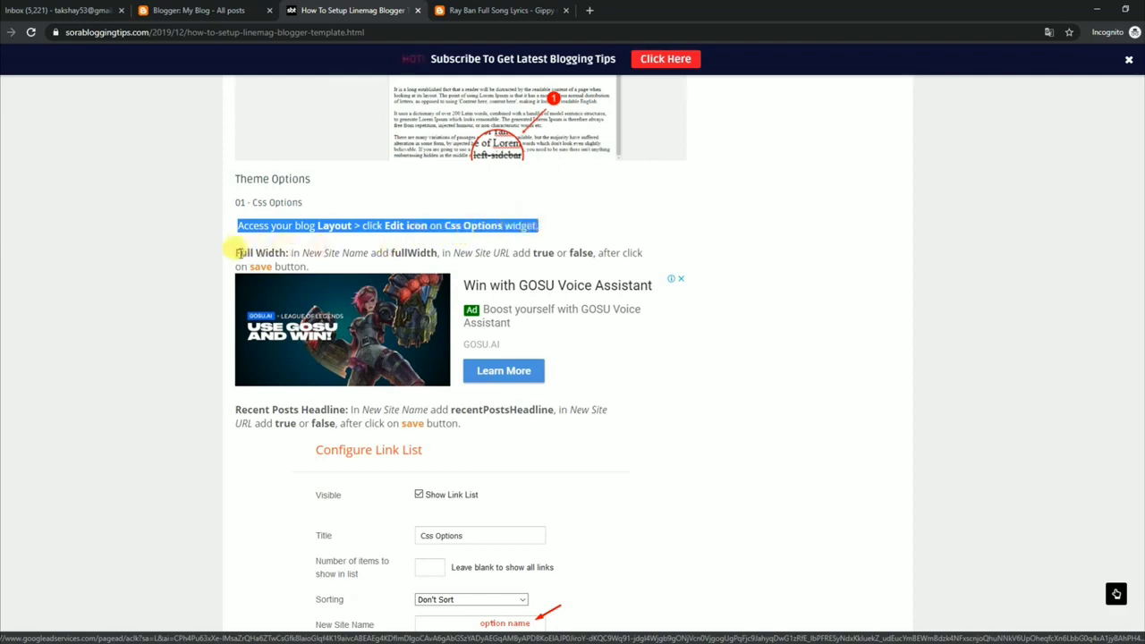
pyautogui.moveTo(235, 252); pyautogui.dragTo(567, 265)
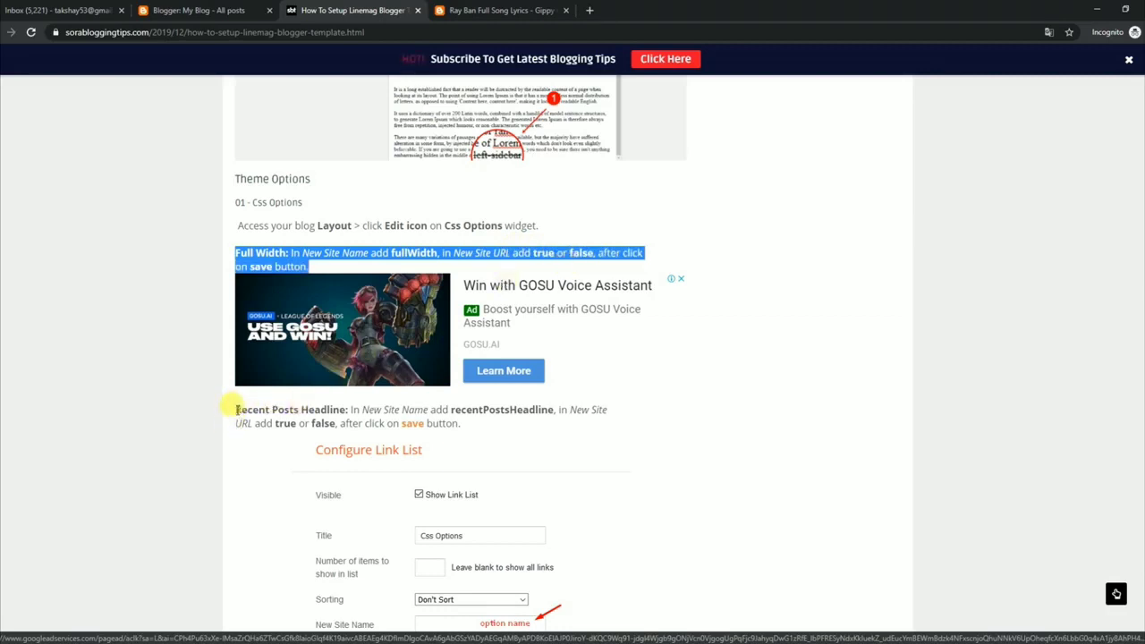
pyautogui.moveTo(236, 409); pyautogui.dragTo(452, 418)
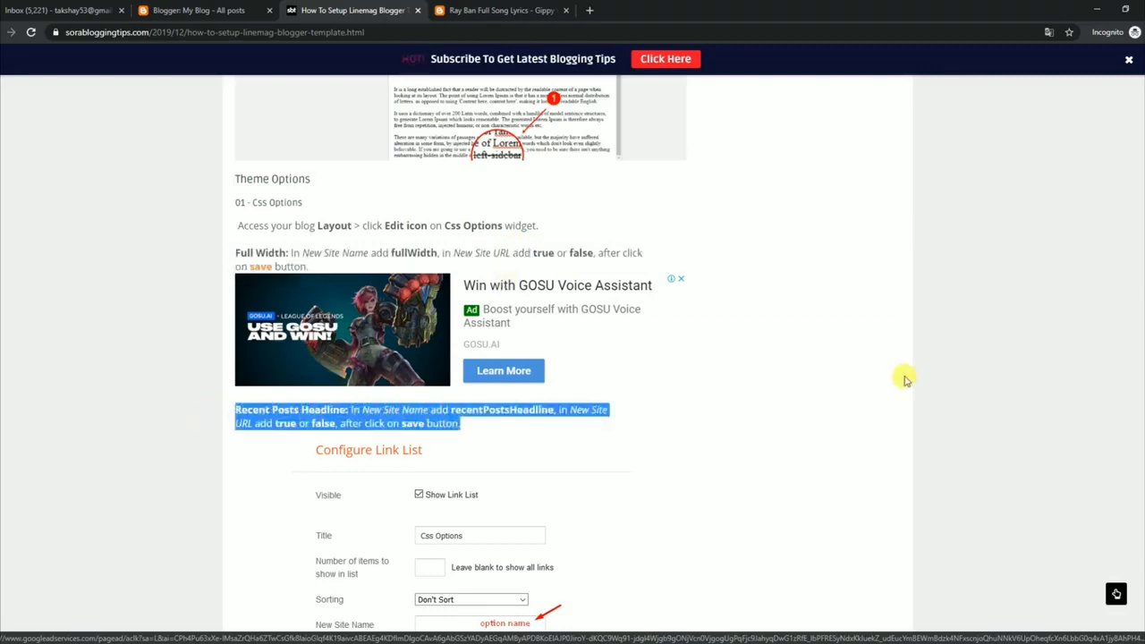
pyautogui.scroll(-3, 1138, 521)
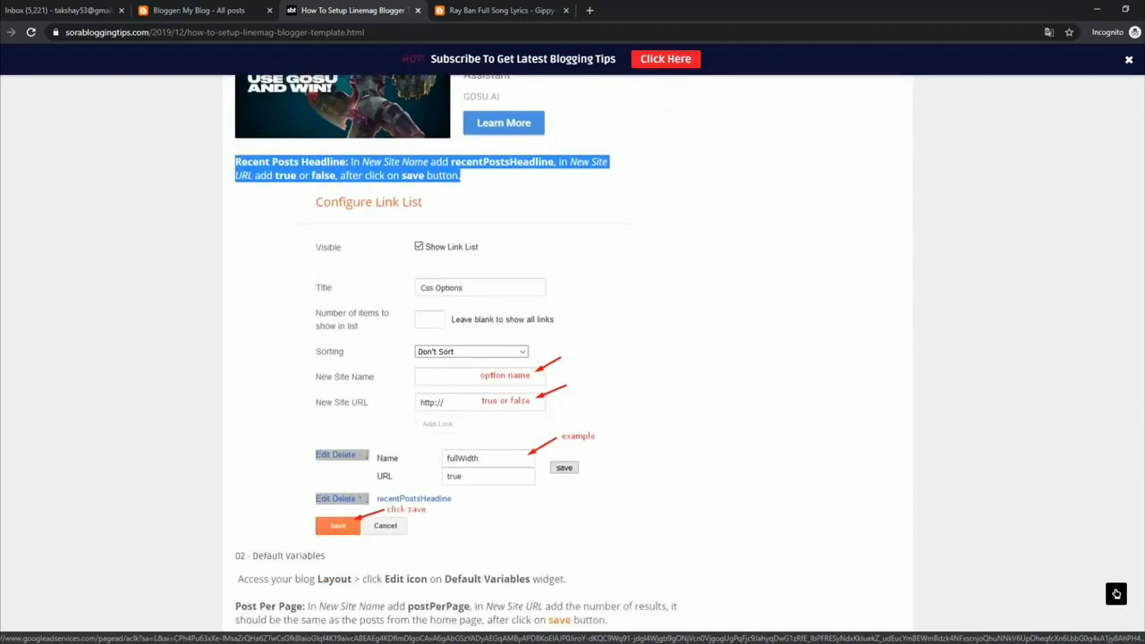
pyautogui.scroll(1, 460, 354)
pyautogui.scroll(-3, 460, 354)
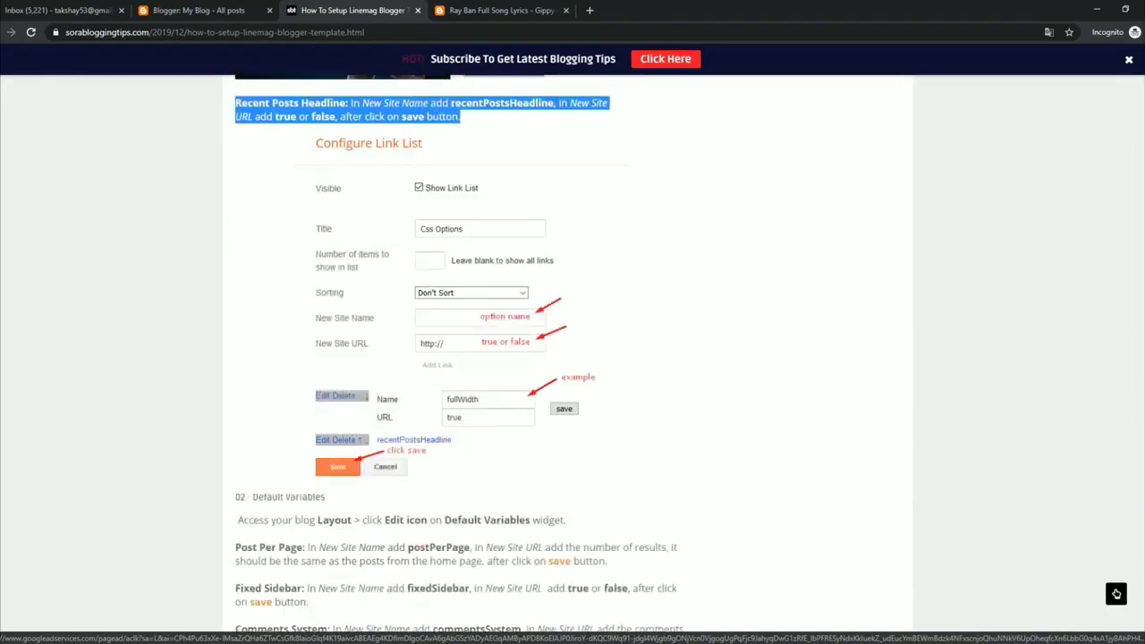
pyautogui.scroll(2, 460, 353)
pyautogui.scroll(3, 460, 353)
# Open the blog layout's Css Options gadget, expand its fullWidth and recentPostsHeadline entries for editing, and save the gadget.
pyautogui.click(250, 7)
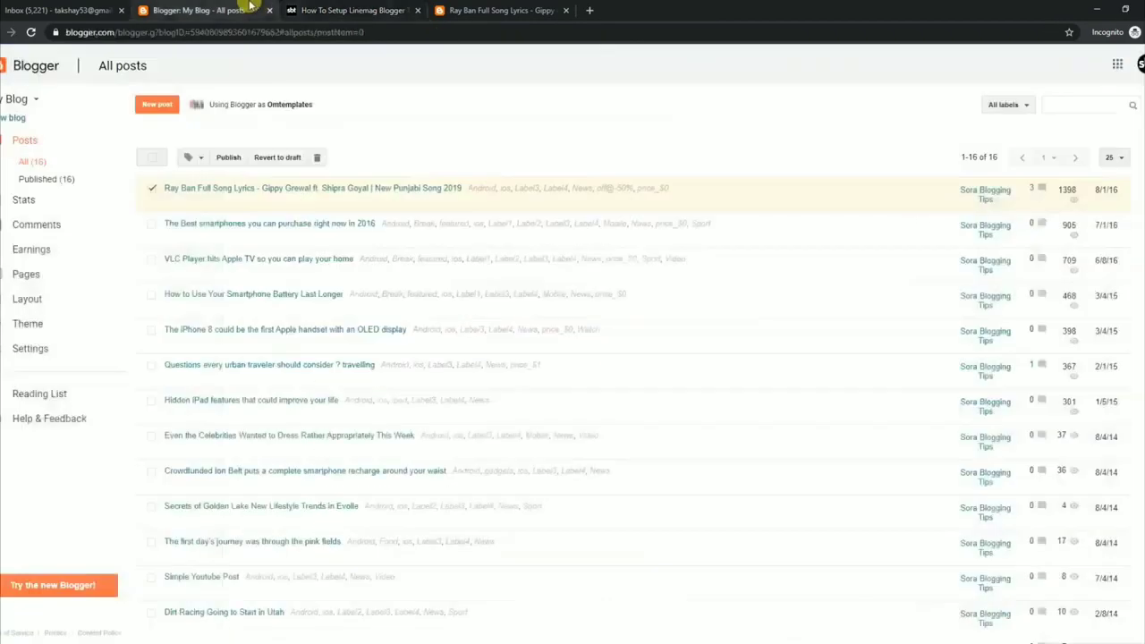
pyautogui.click(56, 299)
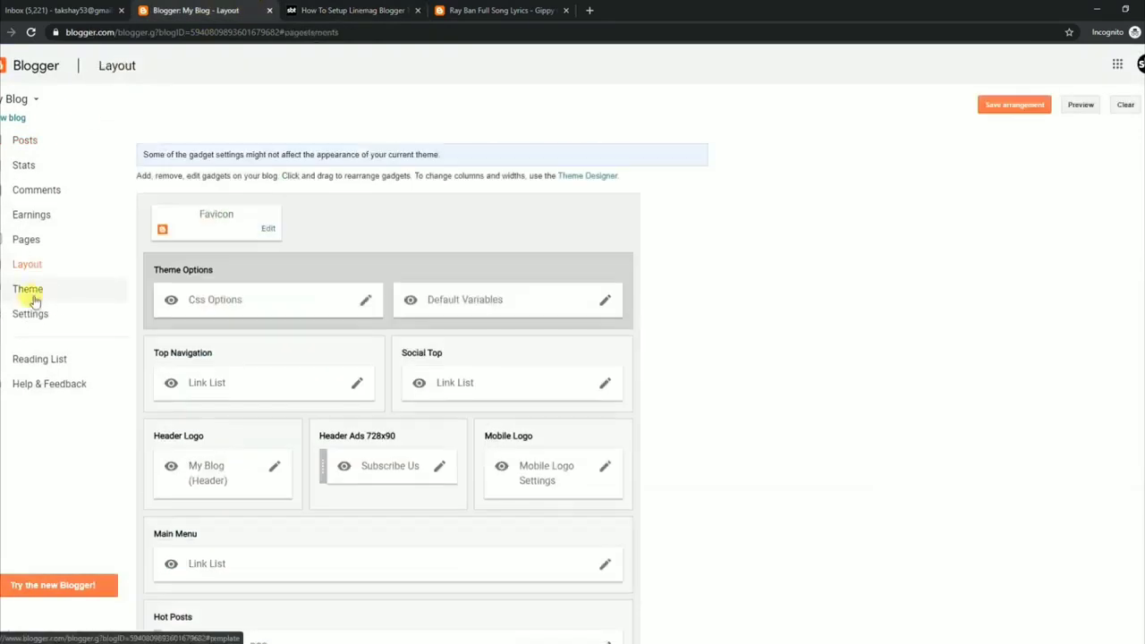
pyautogui.click(365, 300)
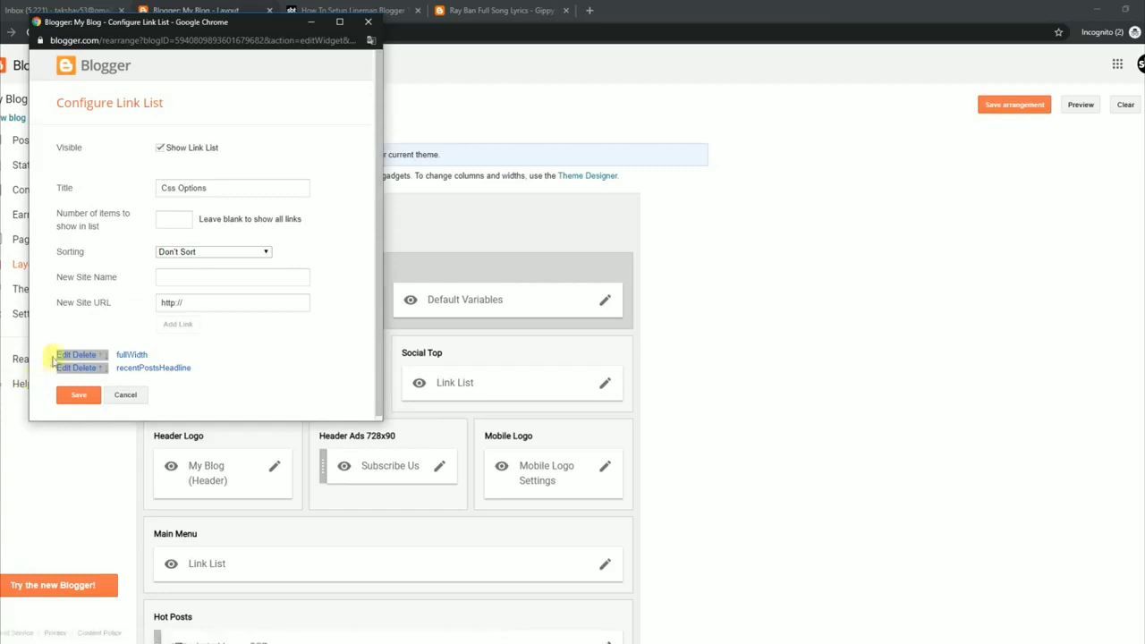
pyautogui.click(66, 355)
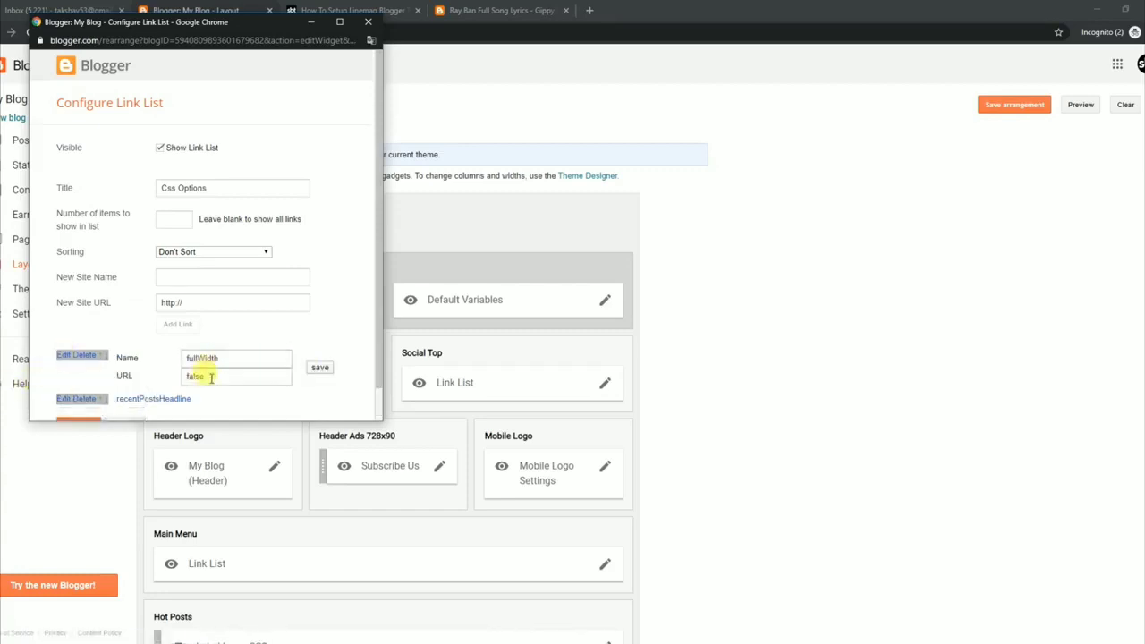
pyautogui.scroll(-1, 370, 350)
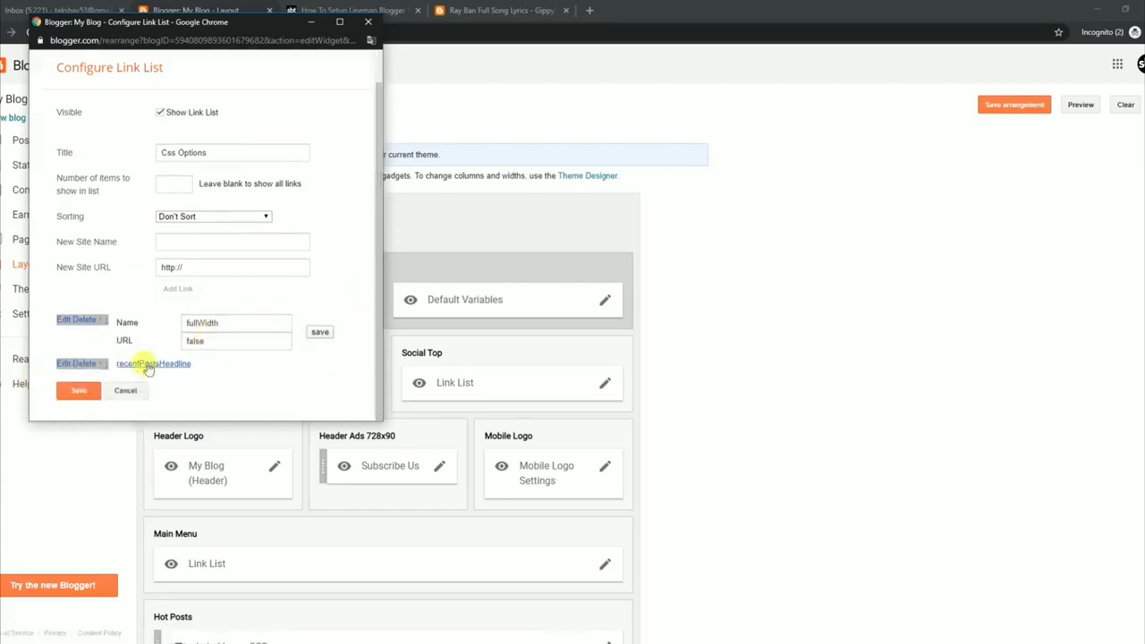
pyautogui.click(69, 368)
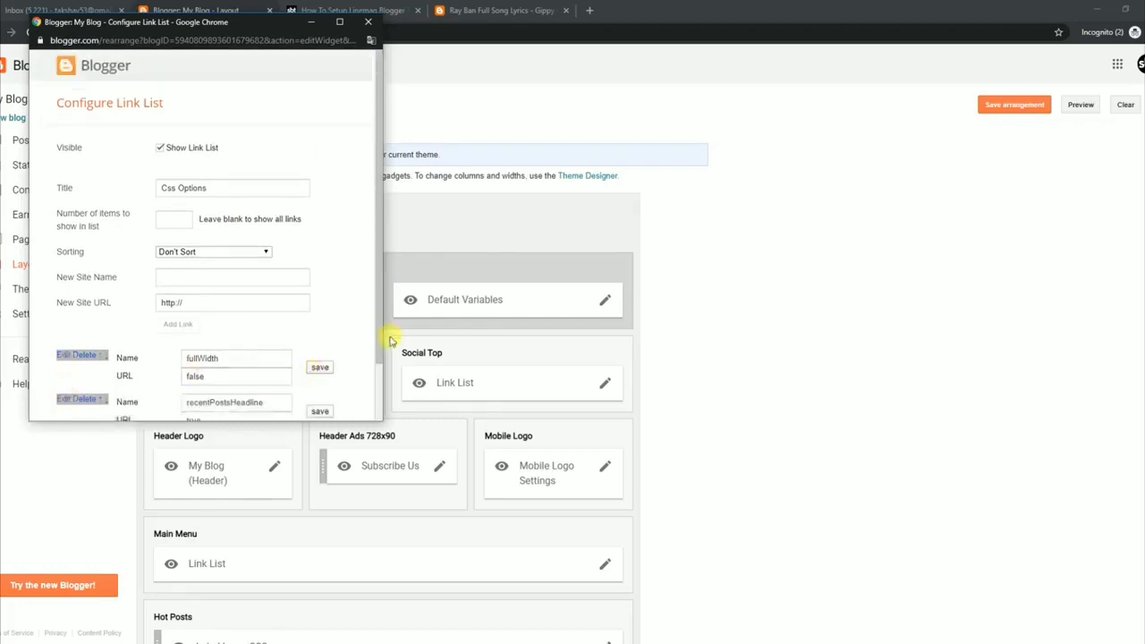
pyautogui.scroll(-2, 374, 349)
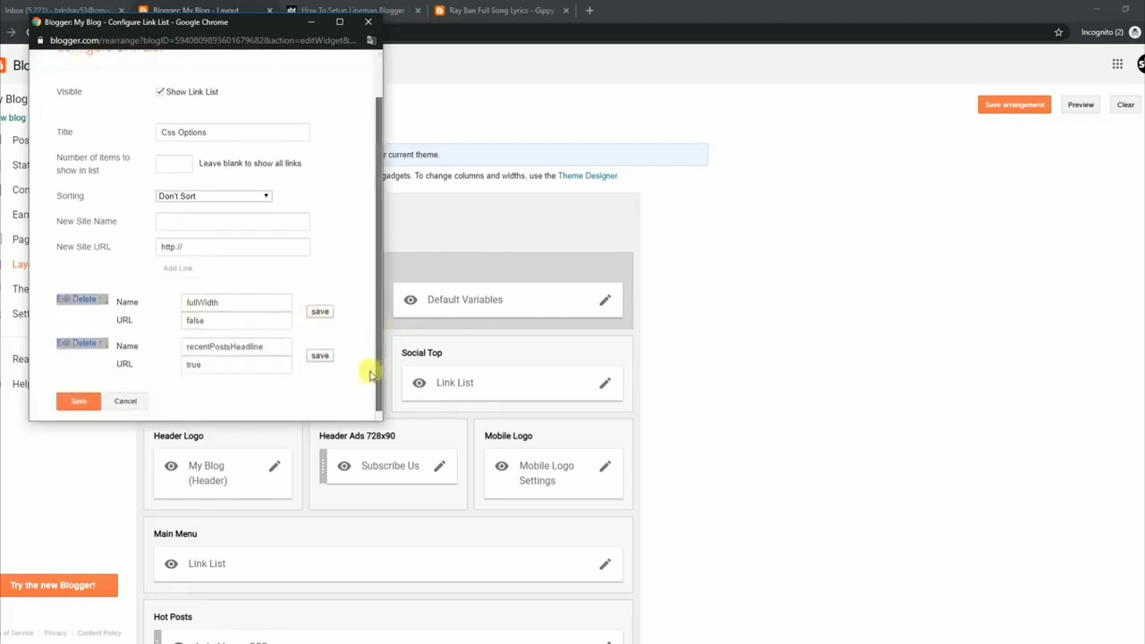
pyautogui.click(83, 407)
# Open the Default Variables gadget under Theme Options and expand its disqusShortname and commentsSystem entries for editing.
pyautogui.click(362, 8)
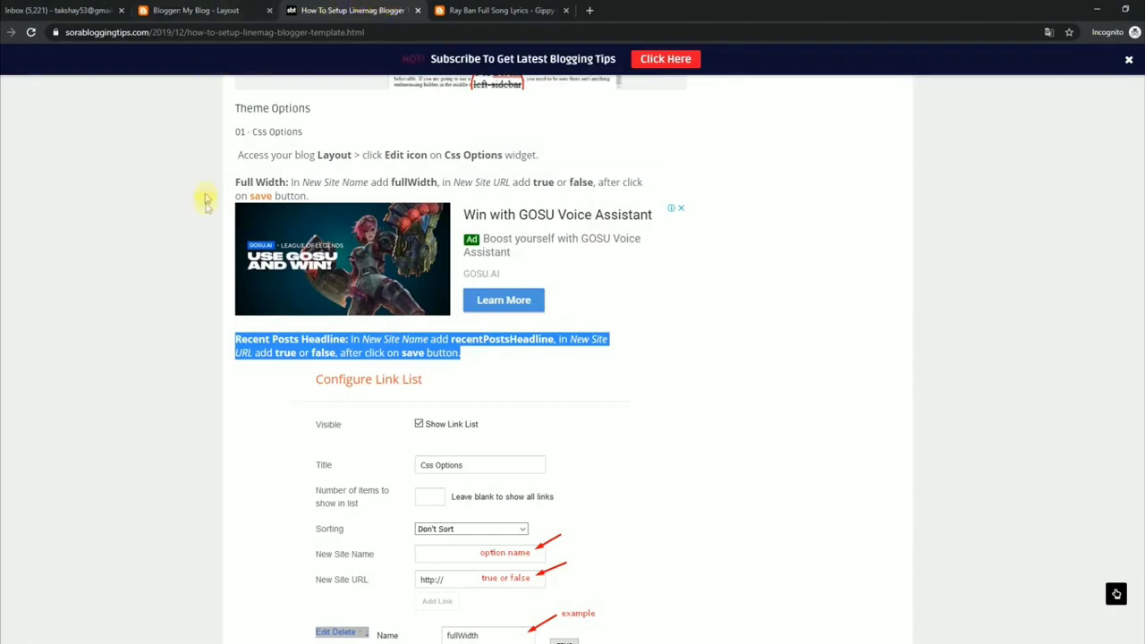
pyautogui.click(184, 11)
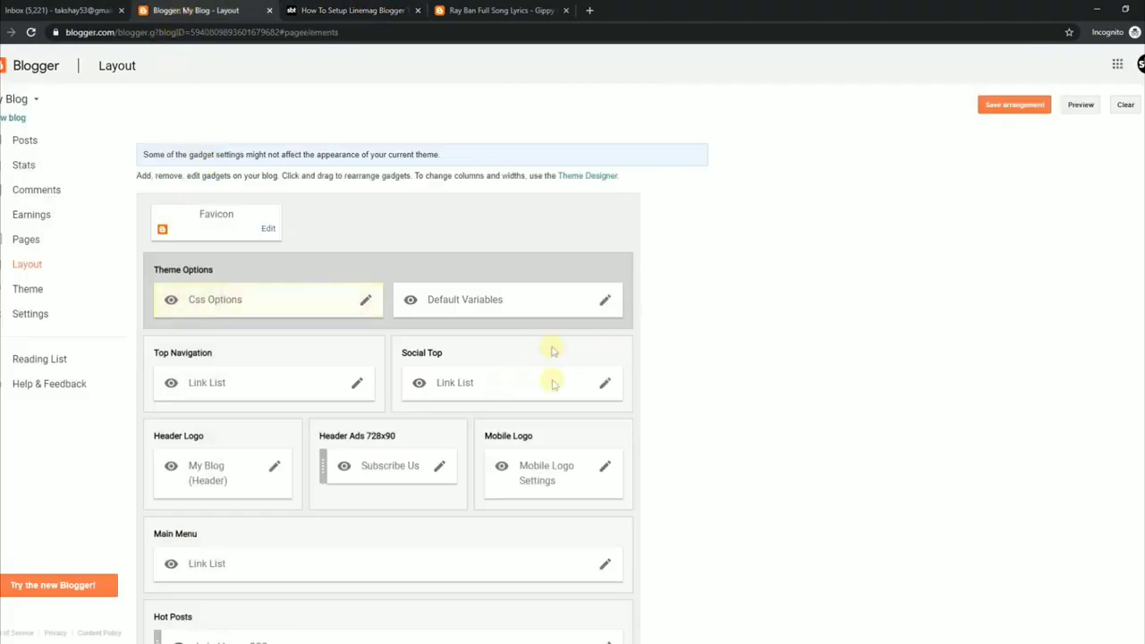
pyautogui.click(604, 300)
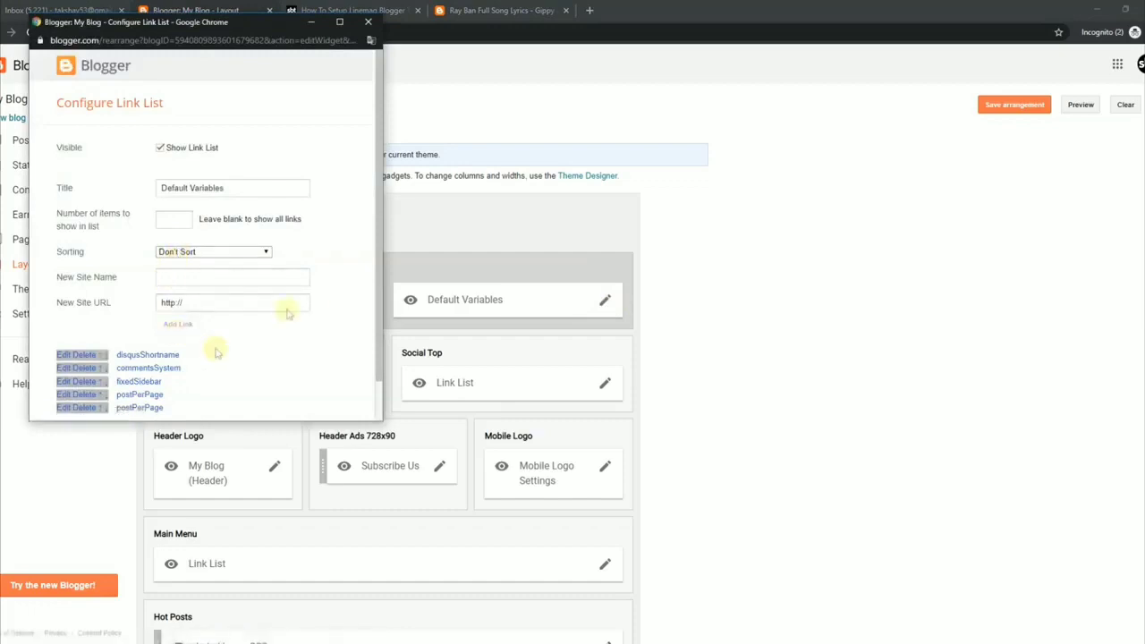
pyautogui.scroll(-1, 373, 379)
pyautogui.click(64, 310)
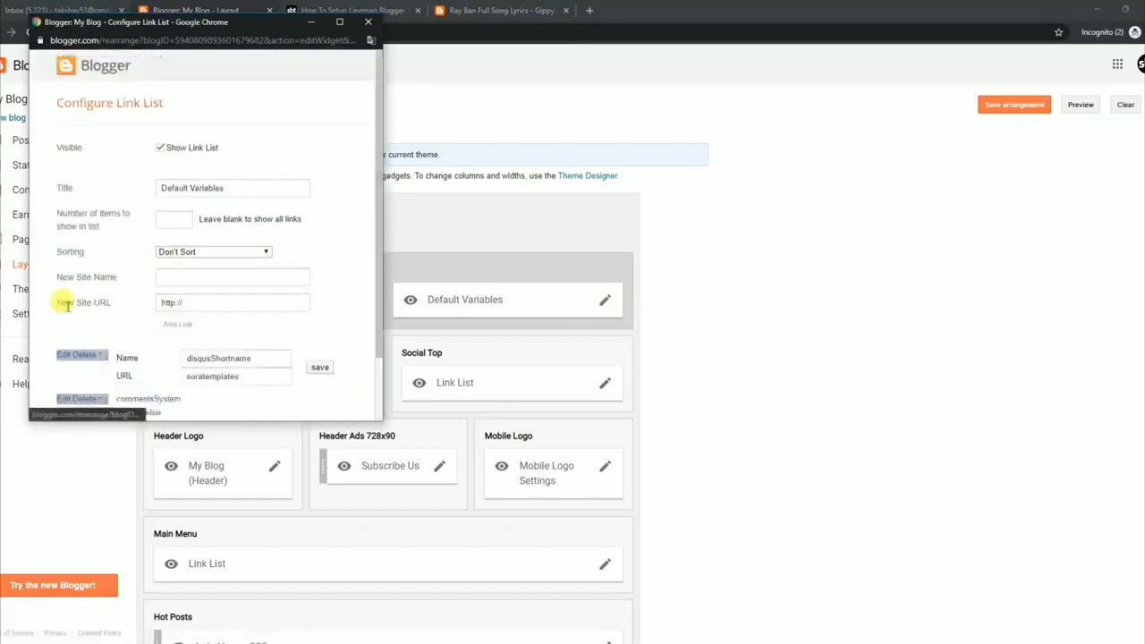
pyautogui.scroll(-1, 339, 401)
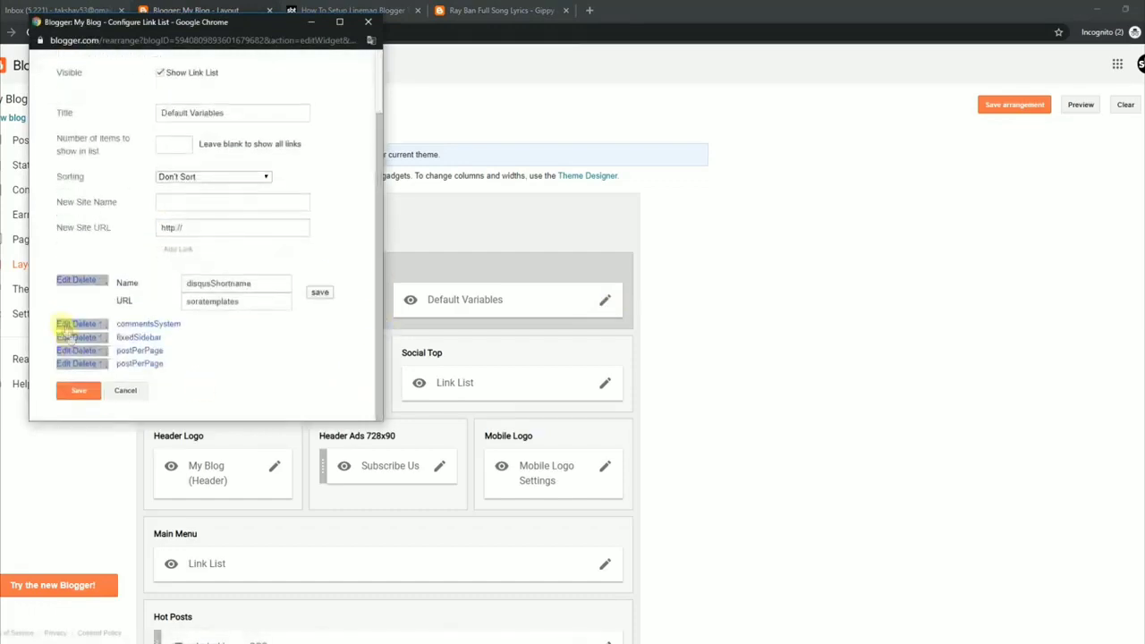
pyautogui.click(66, 326)
pyautogui.scroll(-1, 298, 401)
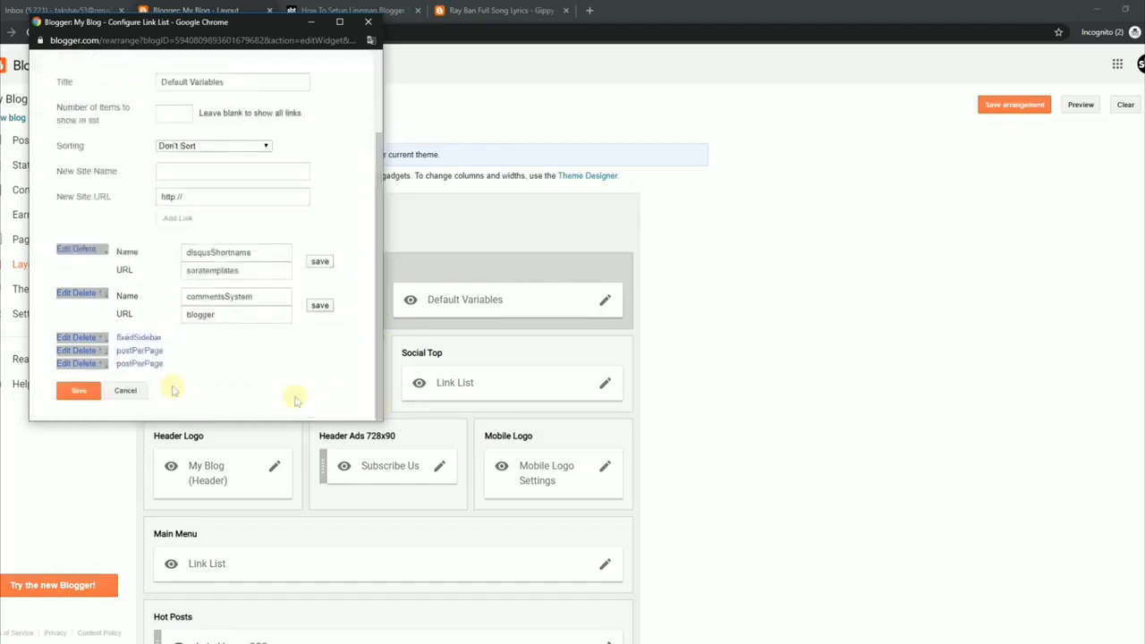
# Expand the fixedSidebar entry and both postPerPage entries for editing, and save the Default Variables gadget.
pyautogui.click(66, 339)
pyautogui.scroll(-2, 380, 357)
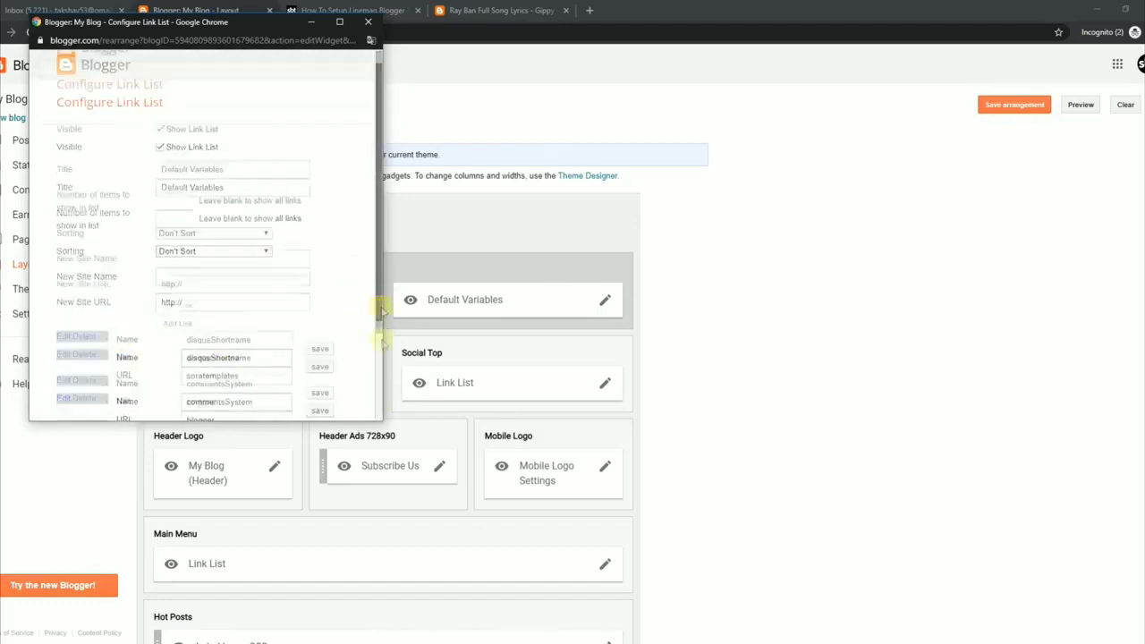
pyautogui.click(66, 350)
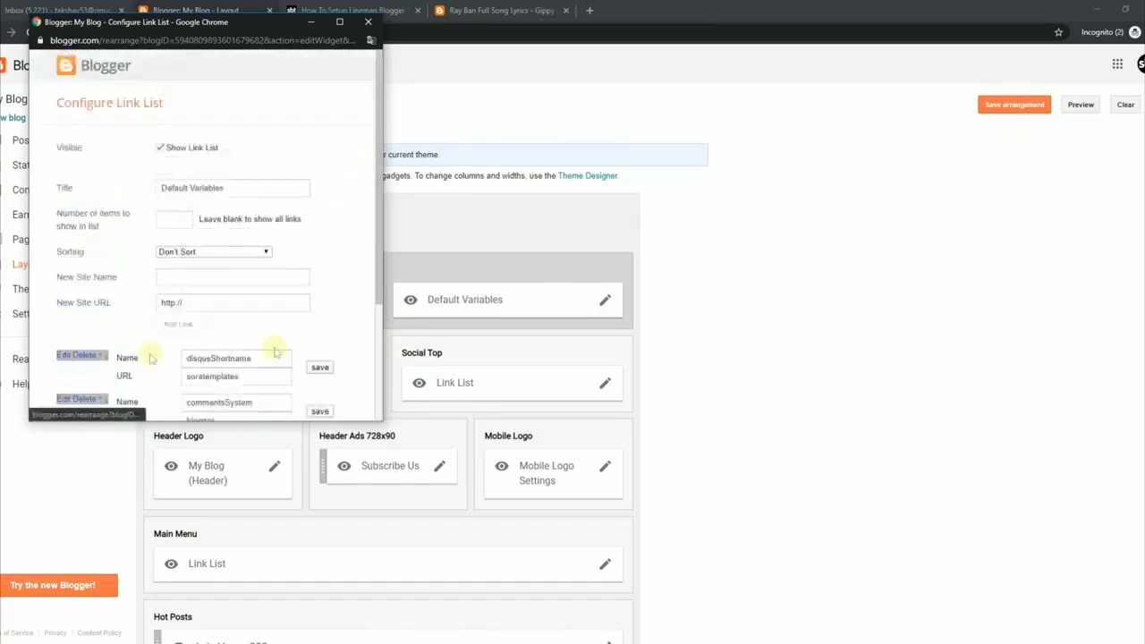
pyautogui.scroll(-3, 379, 289)
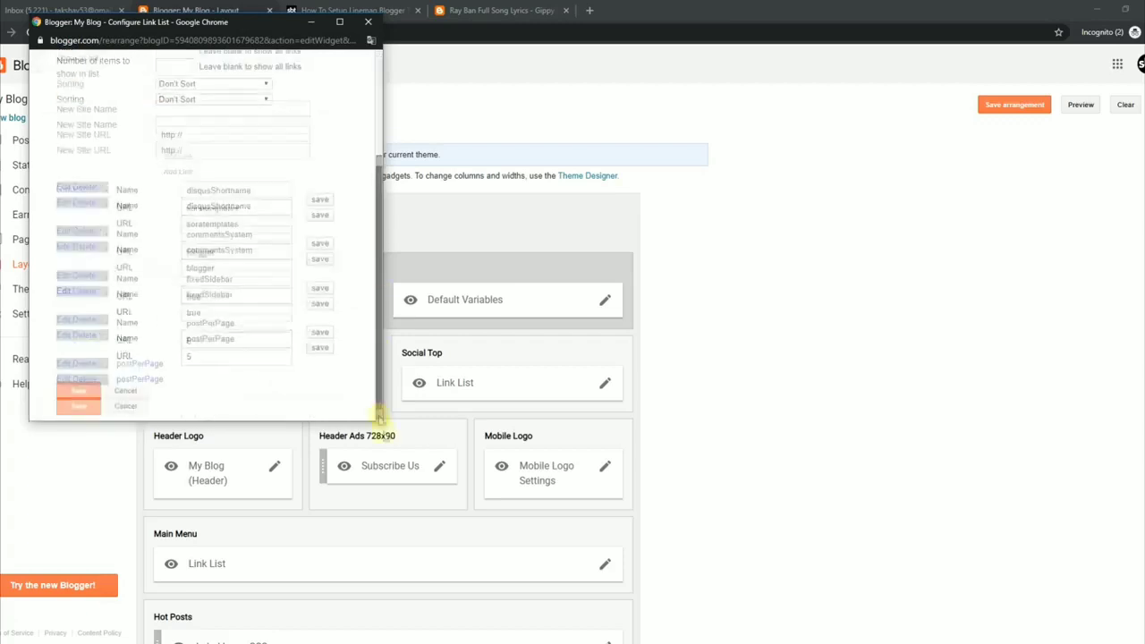
pyautogui.click(61, 367)
pyautogui.moveTo(382, 259); pyautogui.dragTo(341, 397)
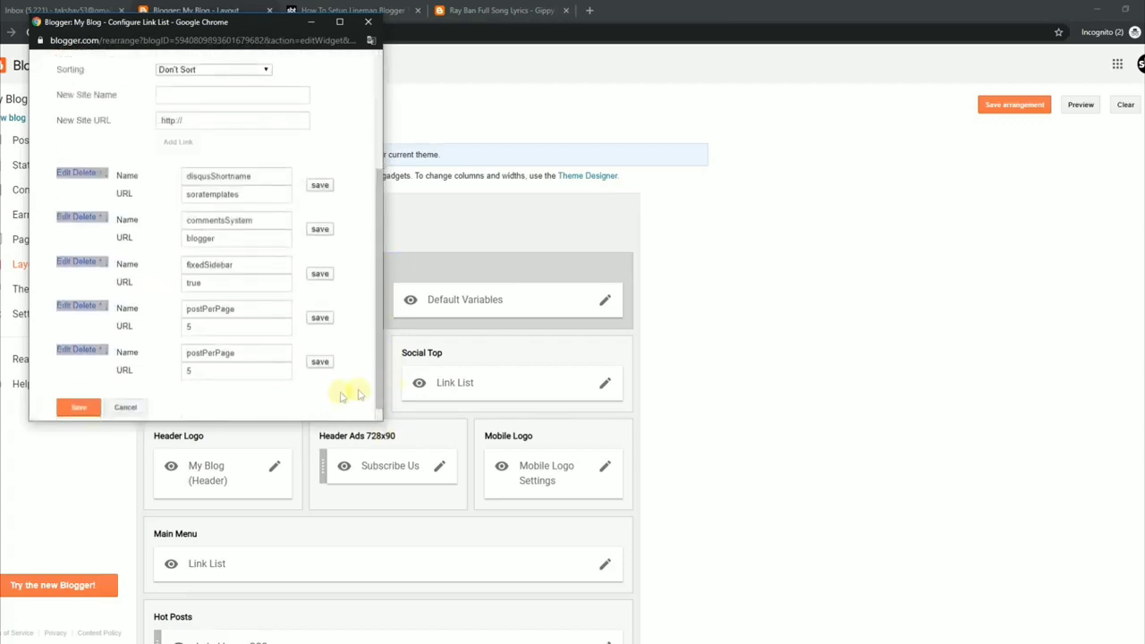
pyautogui.click(79, 408)
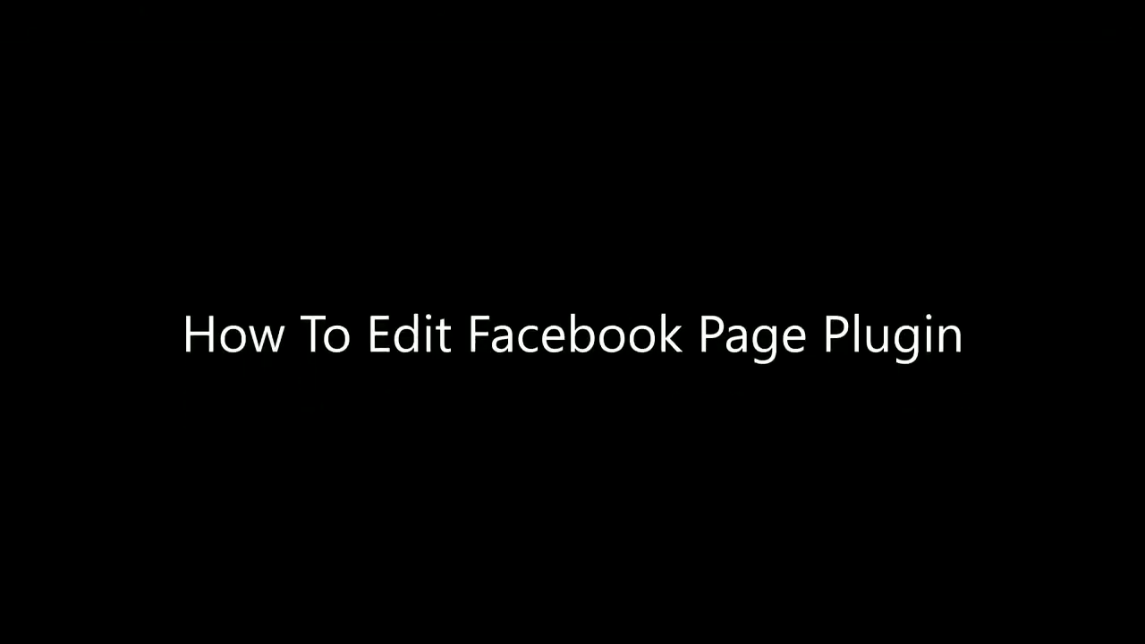
# Read the setup guide's Facebook Page Plugin instructions and copy the complete fb-page embed code.
pyautogui.moveTo(235, 186); pyautogui.dragTo(320, 184)
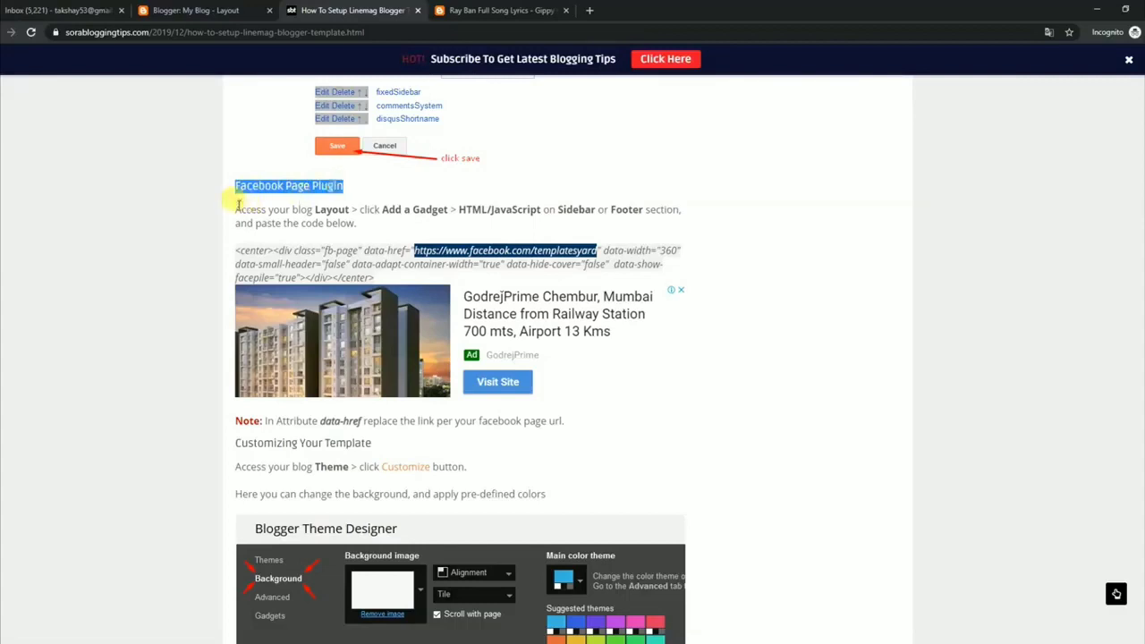
pyautogui.moveTo(237, 208); pyautogui.dragTo(477, 226)
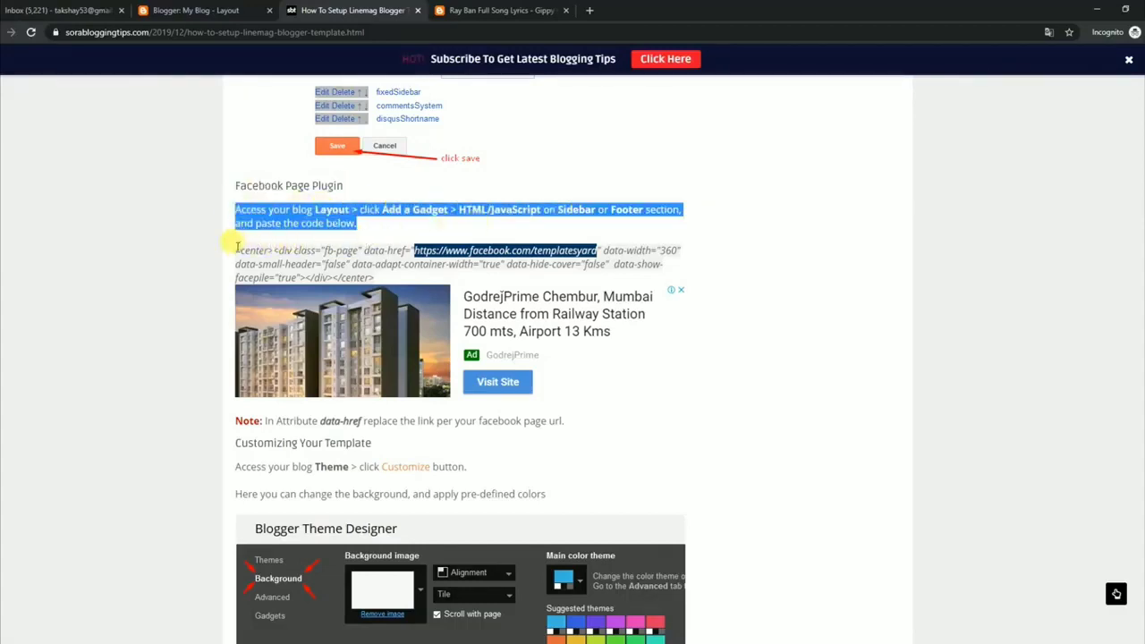
pyautogui.moveTo(237, 248); pyautogui.dragTo(376, 274)
pyautogui.rightClick(338, 266)
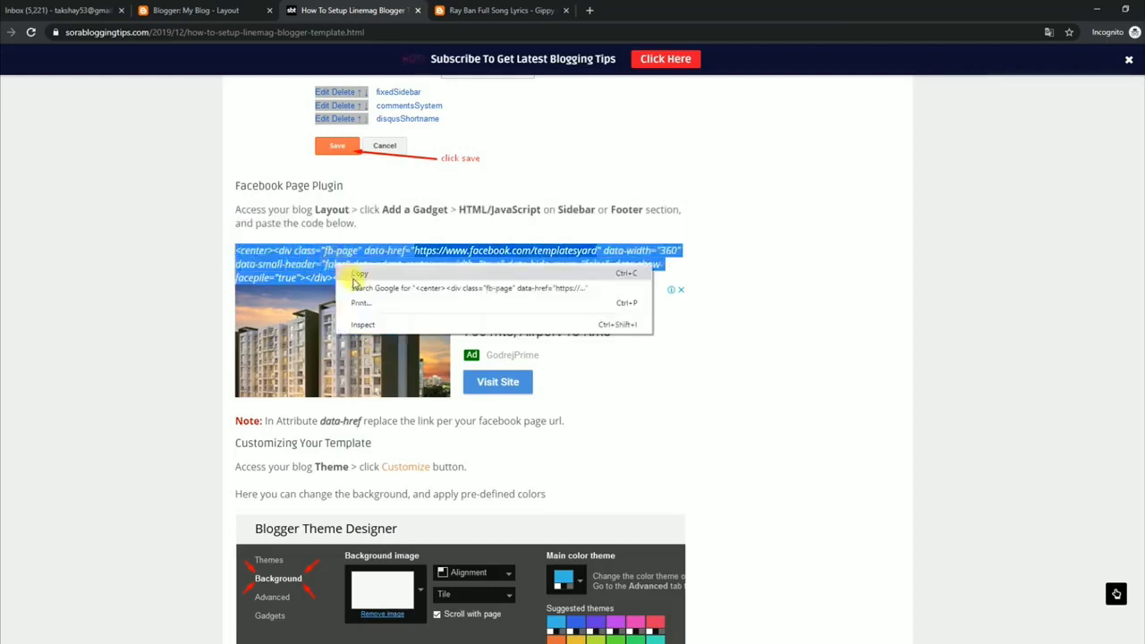
pyautogui.click(356, 276)
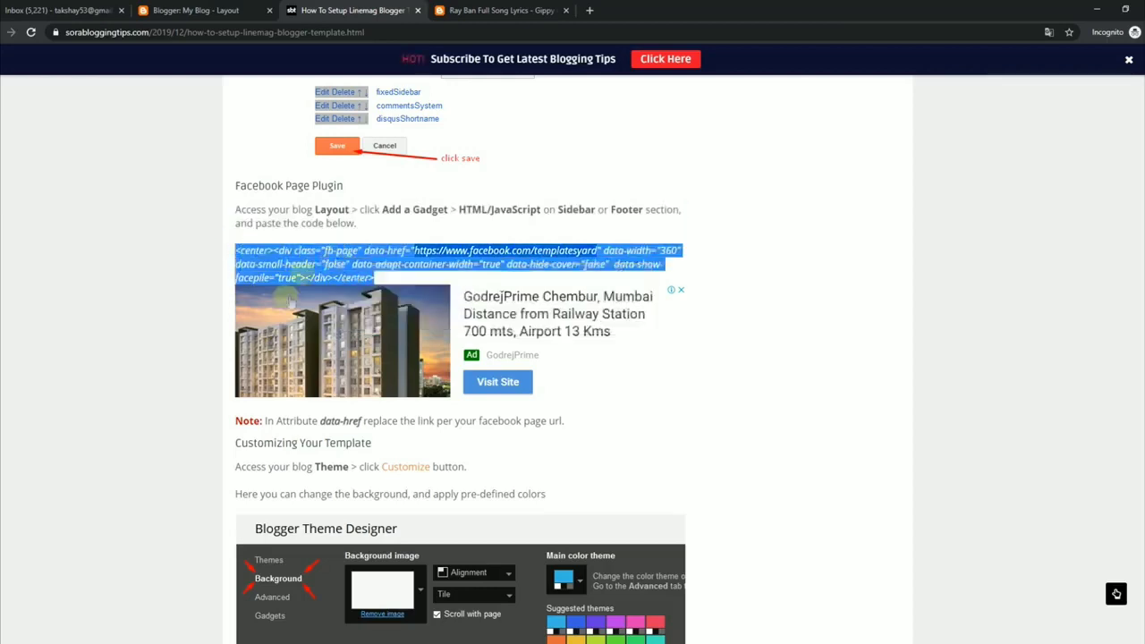
# Add an HTML/JavaScript gadget containing the copied Facebook page code to the Sidebar Right (B) section and save it.
pyautogui.click(248, 9)
pyautogui.scroll(-6, 1137, 429)
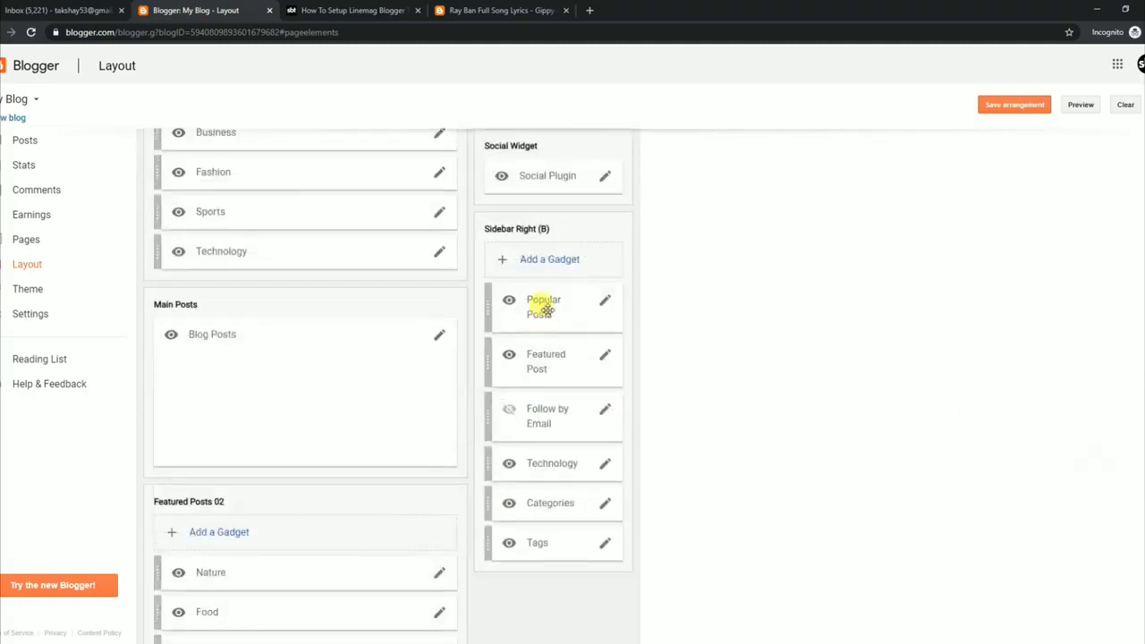
pyautogui.click(544, 261)
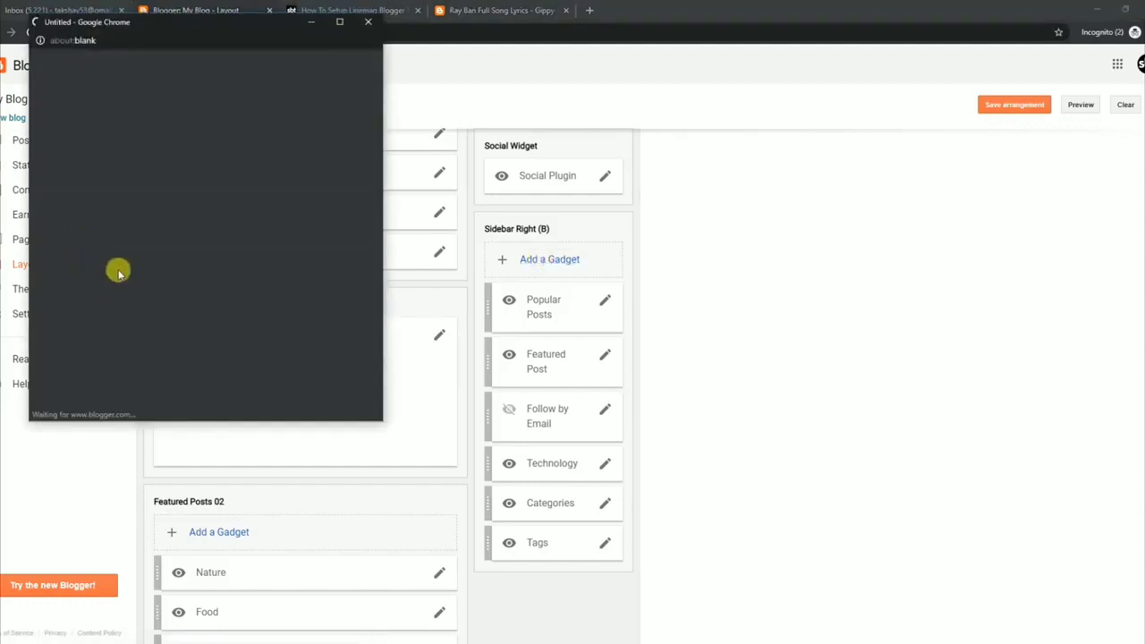
pyautogui.click(358, 341)
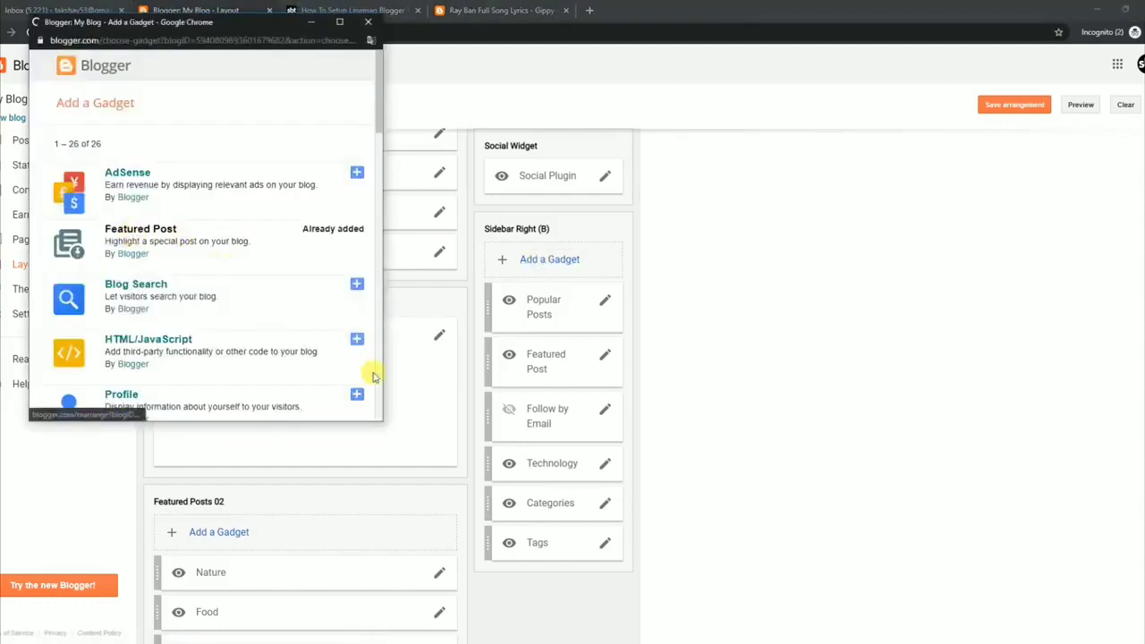
pyautogui.rightClick(113, 274)
pyautogui.click(146, 370)
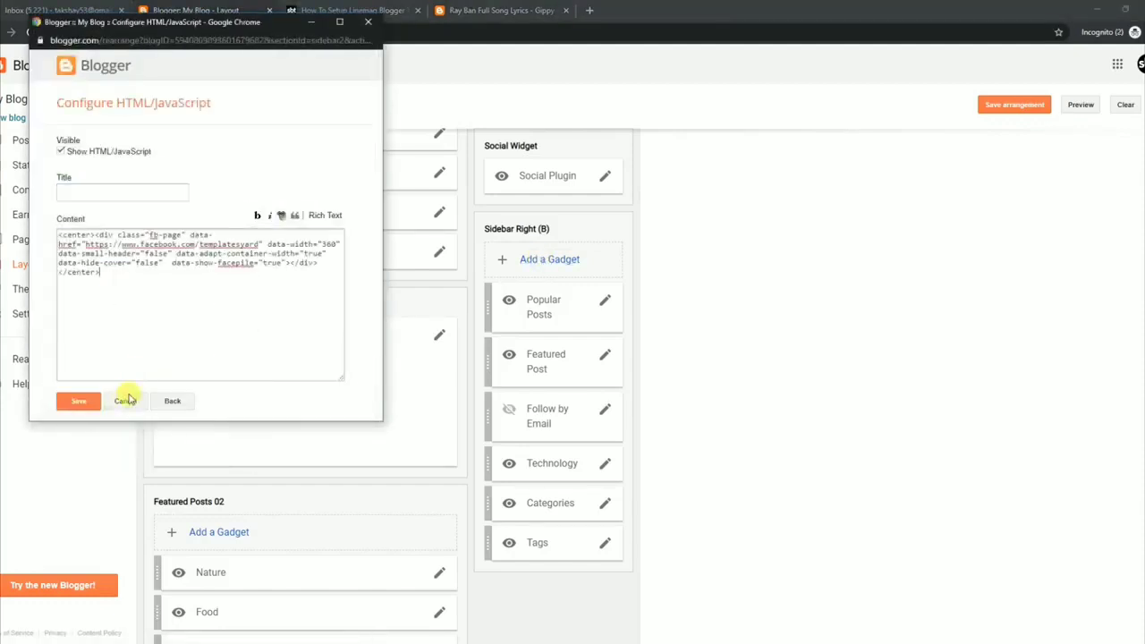
pyautogui.click(79, 401)
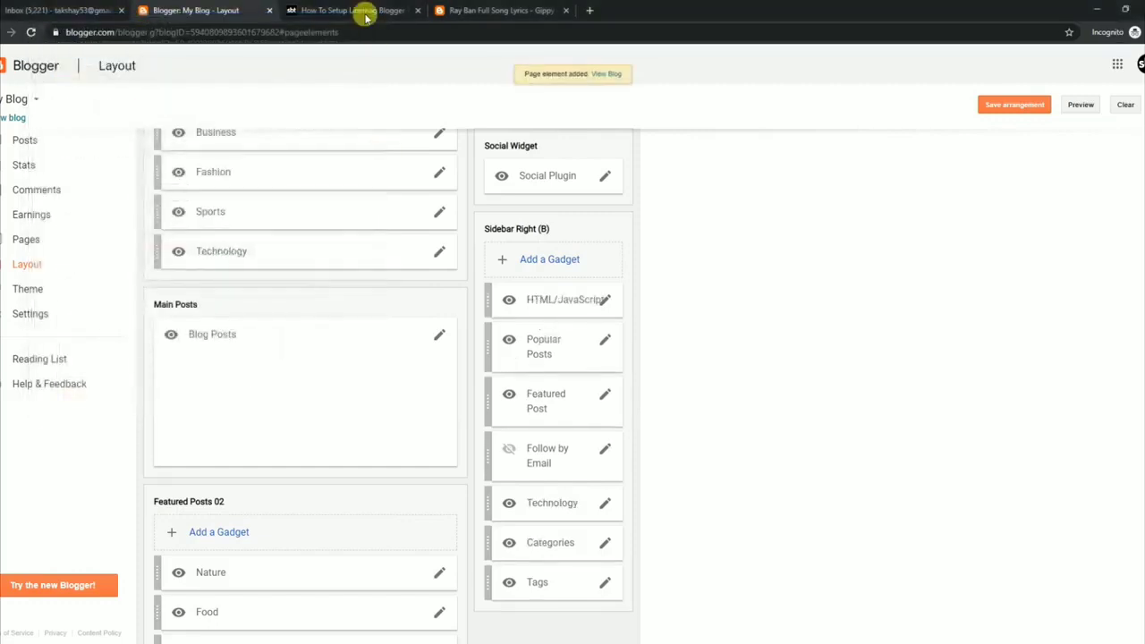
# Load the live blog's home page and check the sidebar for the Facebook page plugin.
pyautogui.click(361, 10)
pyautogui.click(447, 11)
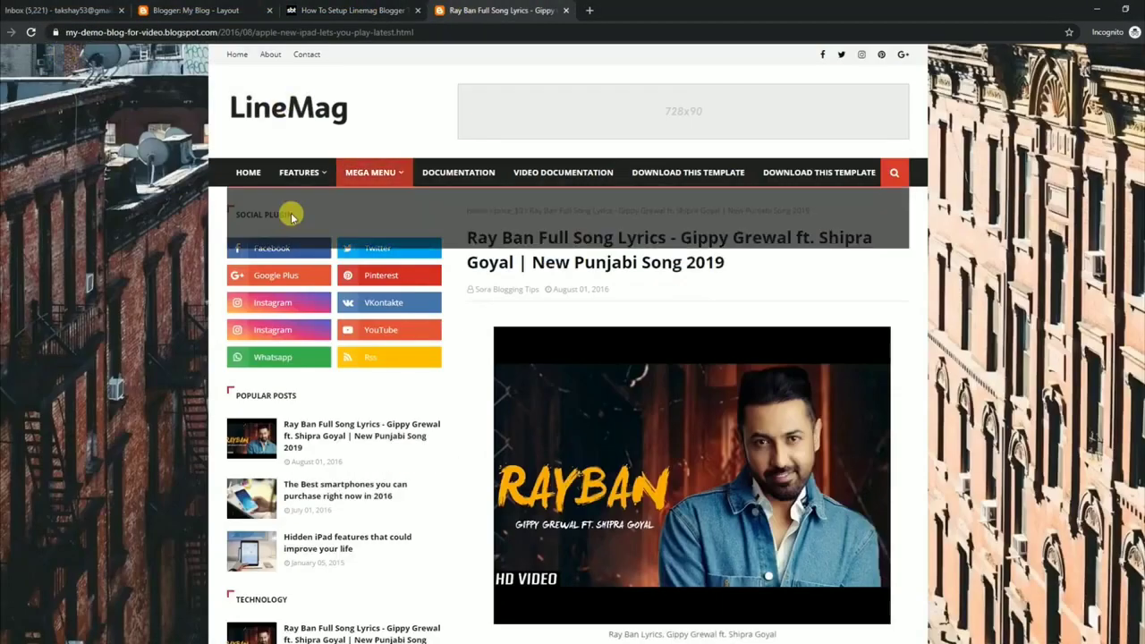
pyautogui.press('F5')
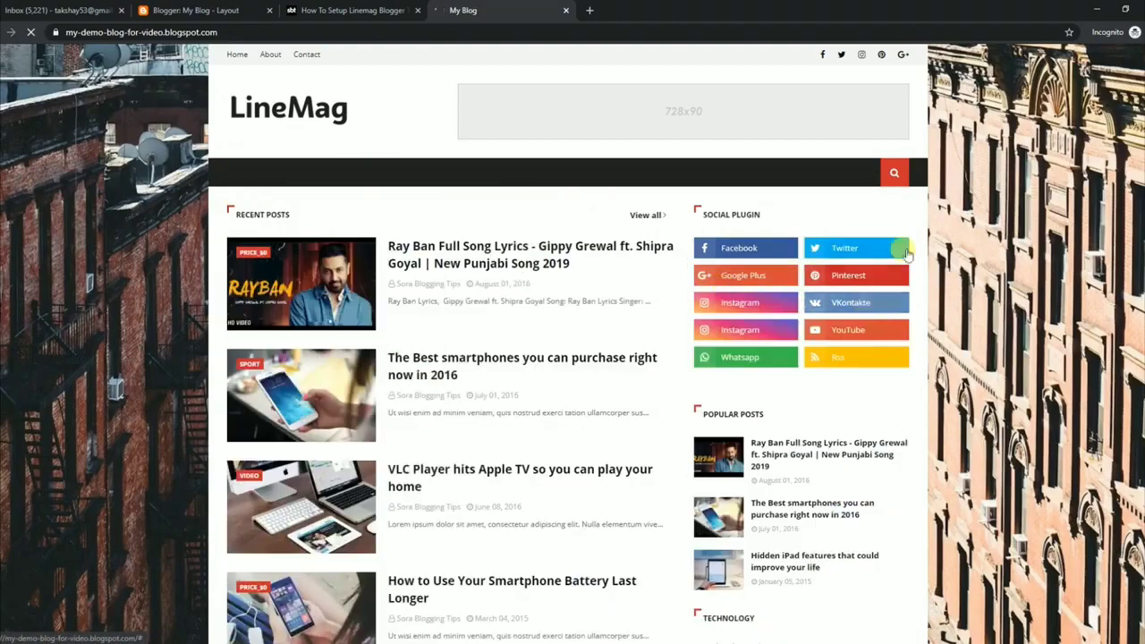
pyautogui.scroll(-5, 572, 357)
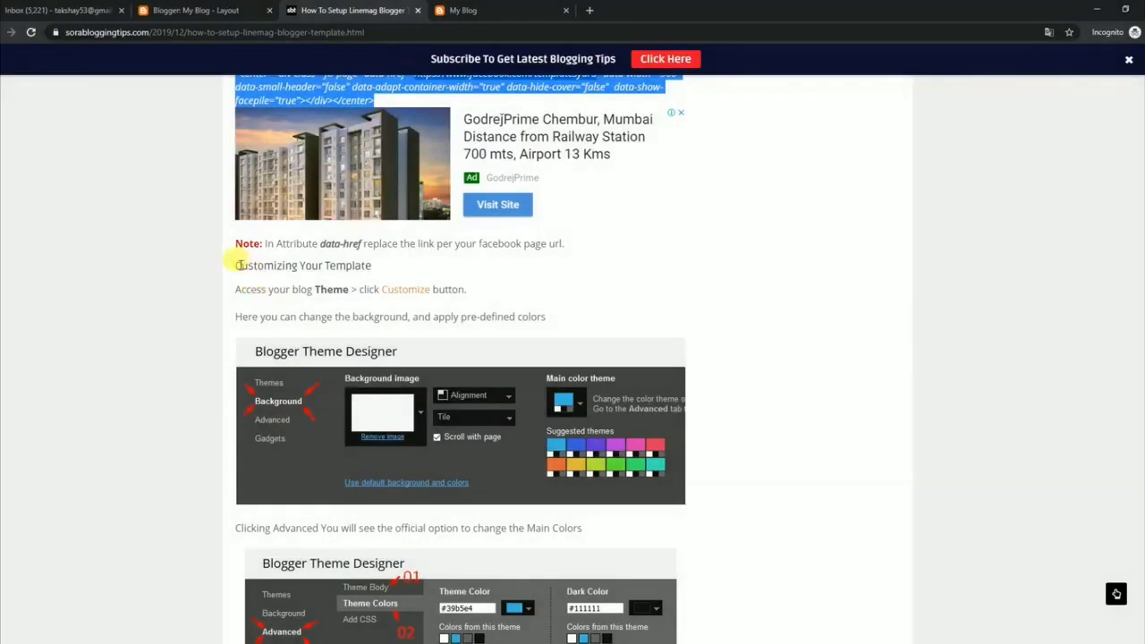
# Read the setup guide's Customizing Your Template instructions on changing the background and applying pre-defined colors.
pyautogui.moveTo(236, 265); pyautogui.dragTo(368, 266)
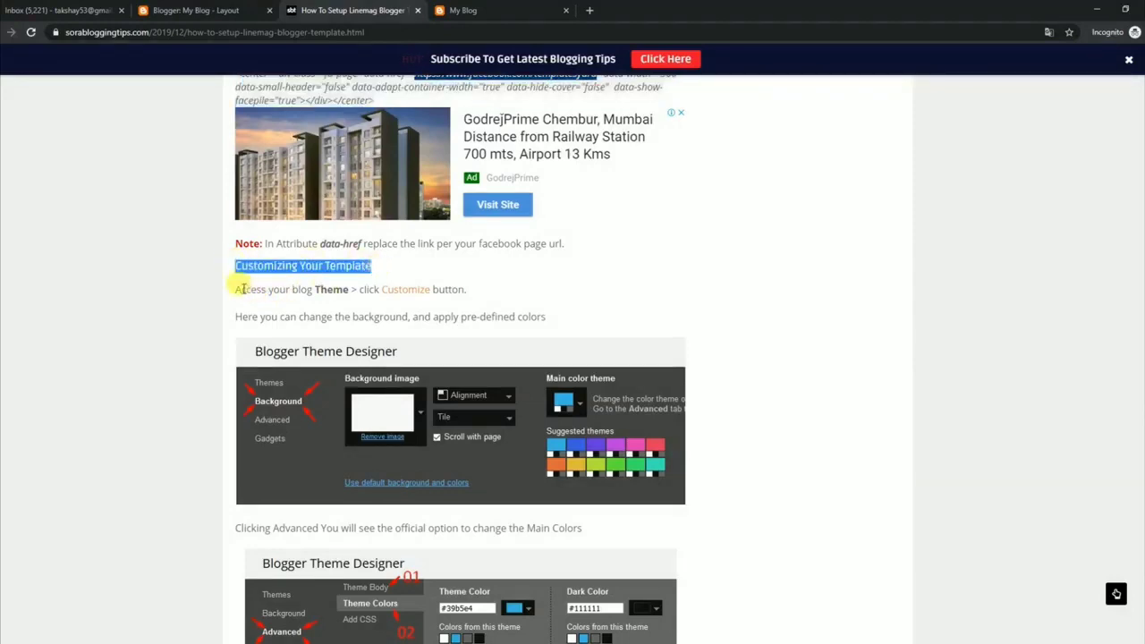
pyautogui.moveTo(242, 289); pyautogui.dragTo(358, 311)
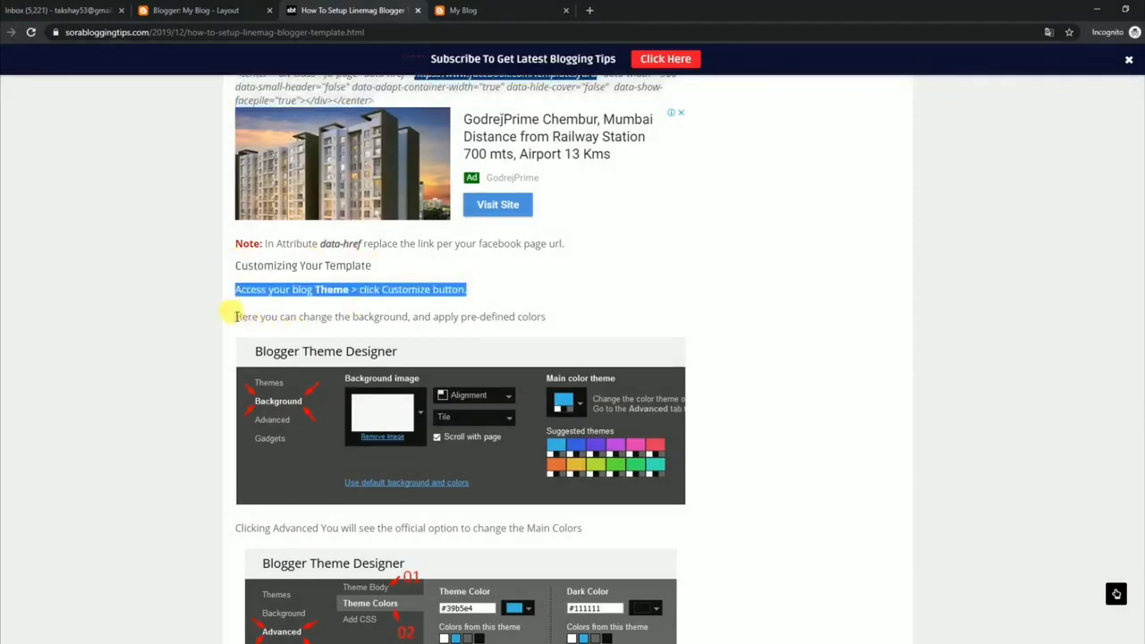
pyautogui.moveTo(237, 316); pyautogui.dragTo(591, 327)
# Open the blog theme's customization in the Blogger Theme Designer and show its Background settings.
pyautogui.click(234, 10)
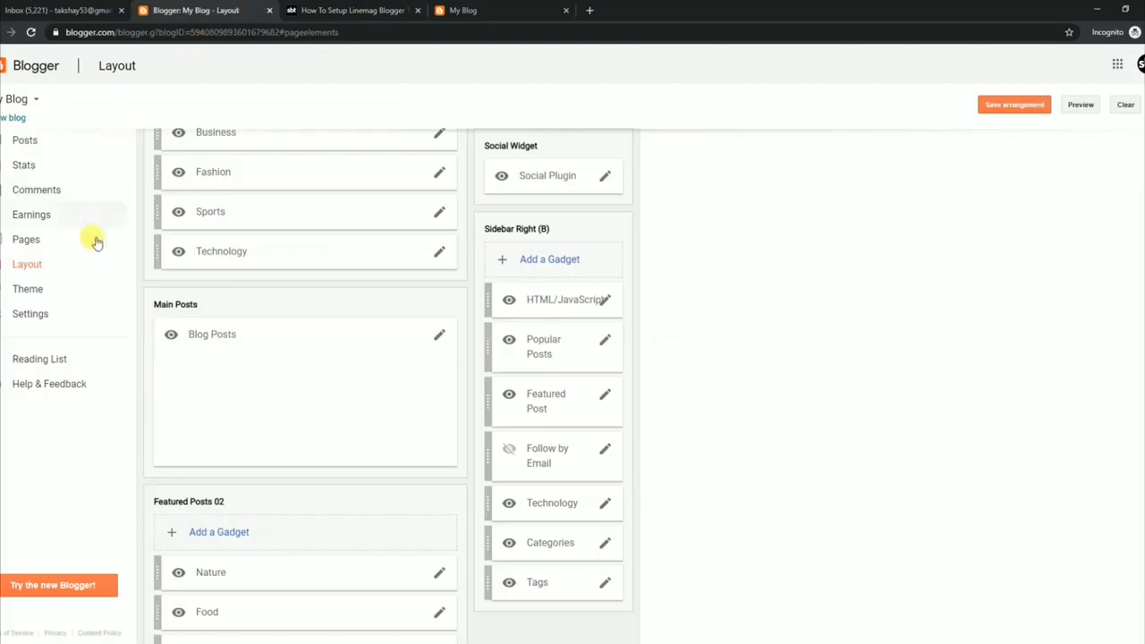
pyautogui.scroll(-1, 394, 358)
pyautogui.scroll(-2, 1032, 492)
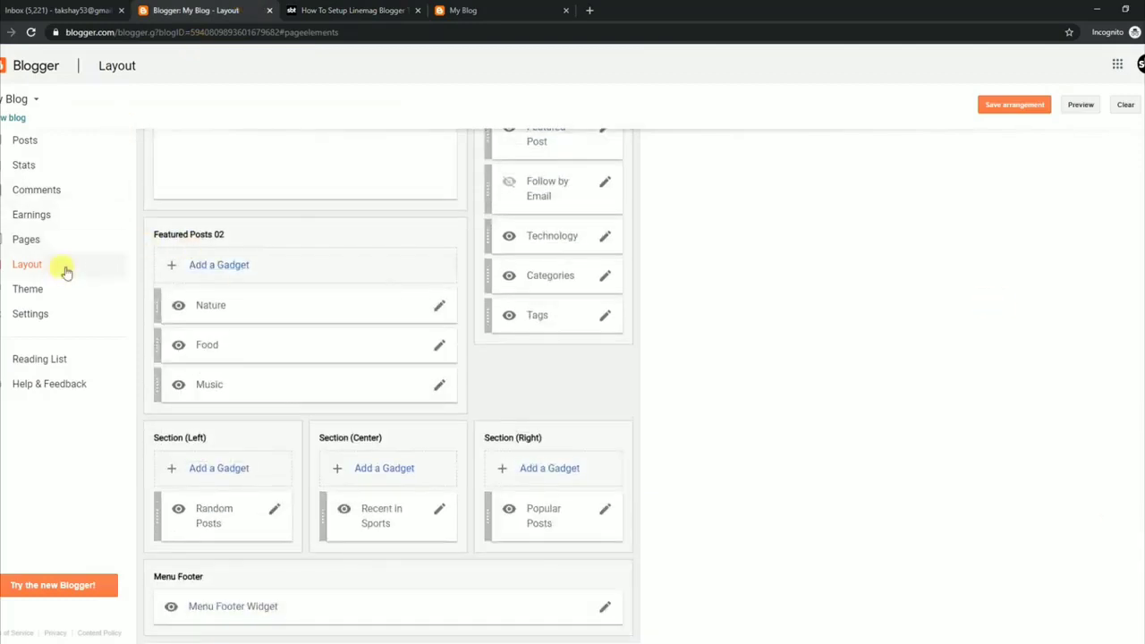
pyautogui.click(44, 287)
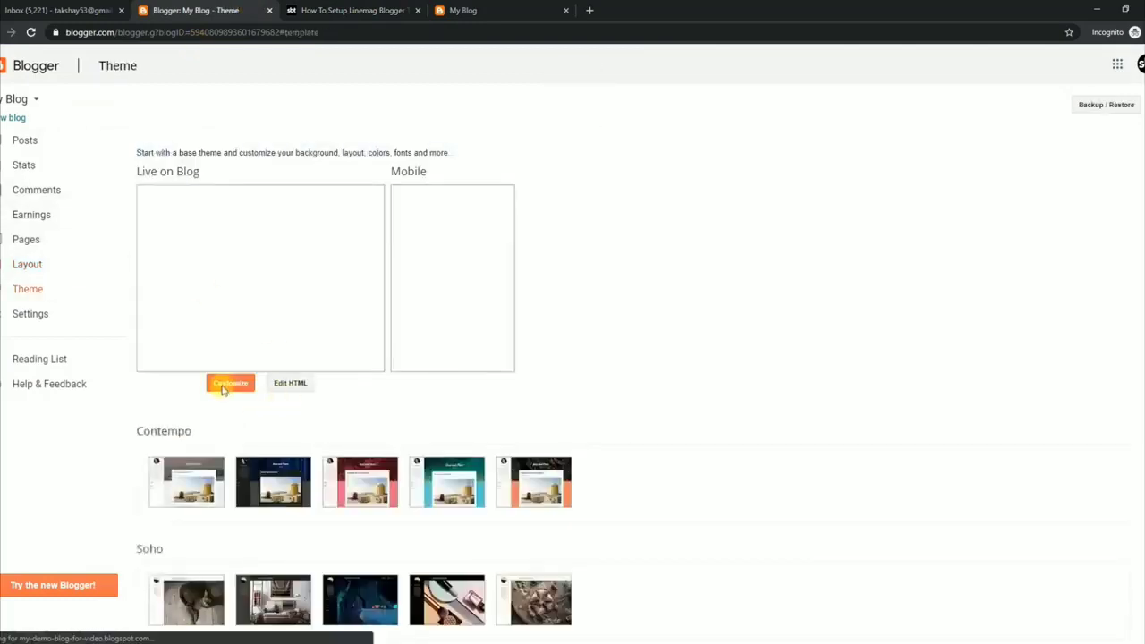
pyautogui.click(230, 382)
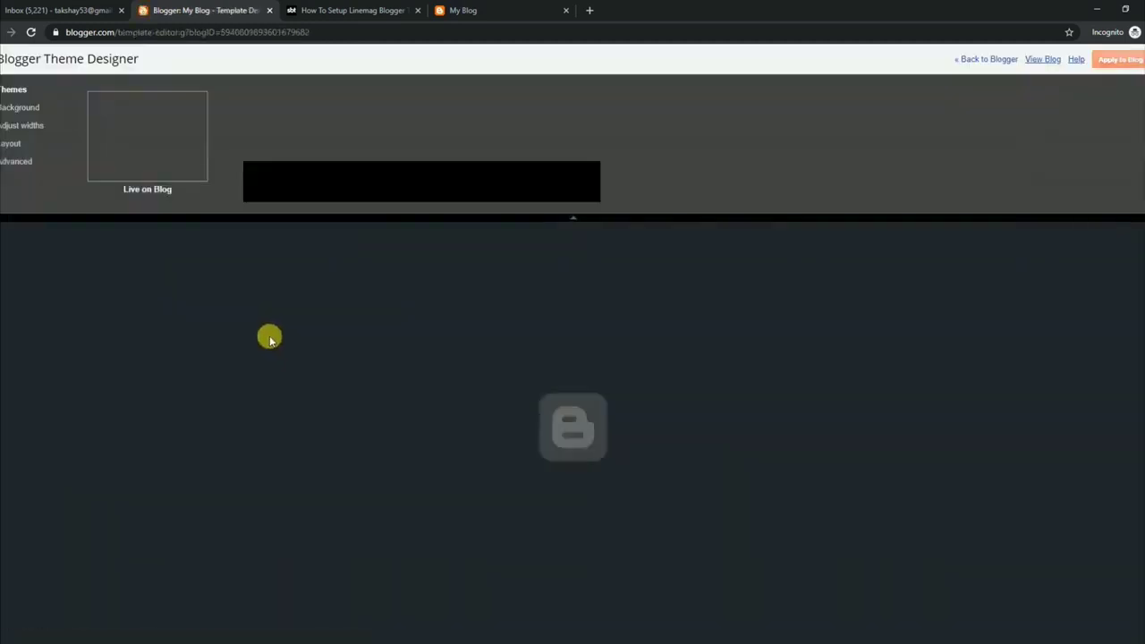
pyautogui.click(28, 108)
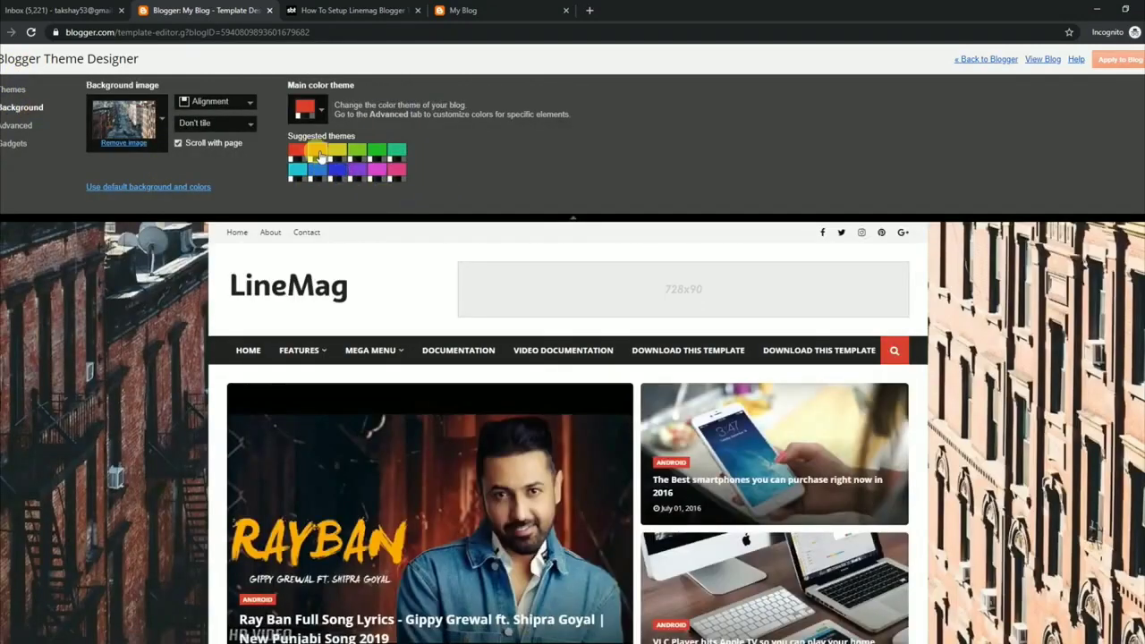
# Preview the orange, blue, dark blue and purple suggested color themes, and select the magenta one as the main color theme.
pyautogui.click(318, 152)
pyautogui.click(315, 177)
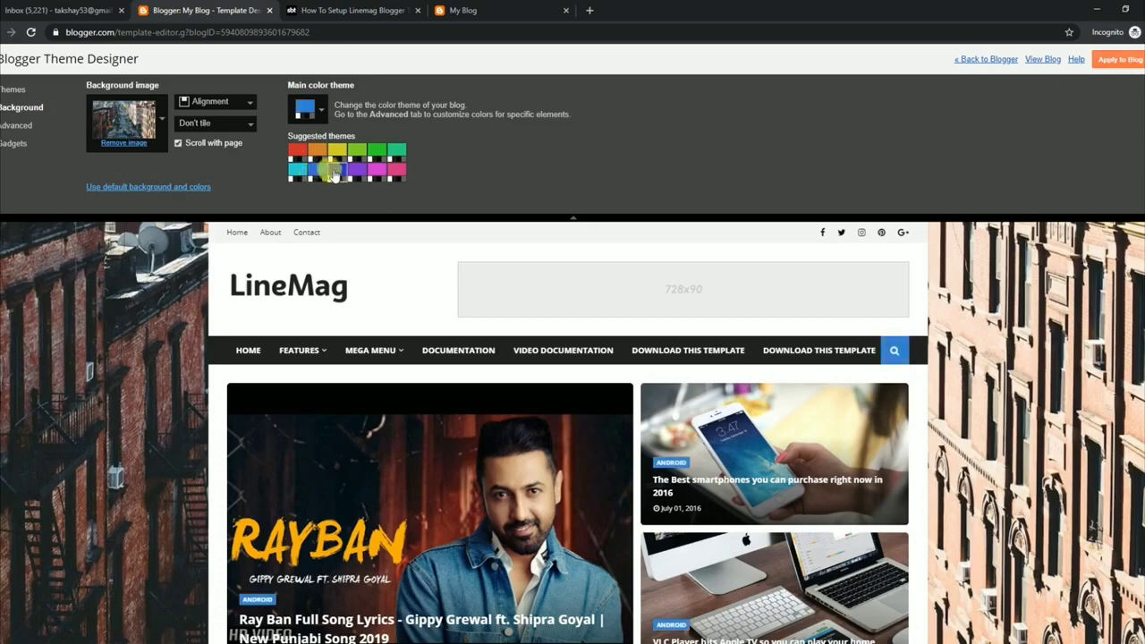
pyautogui.click(340, 172)
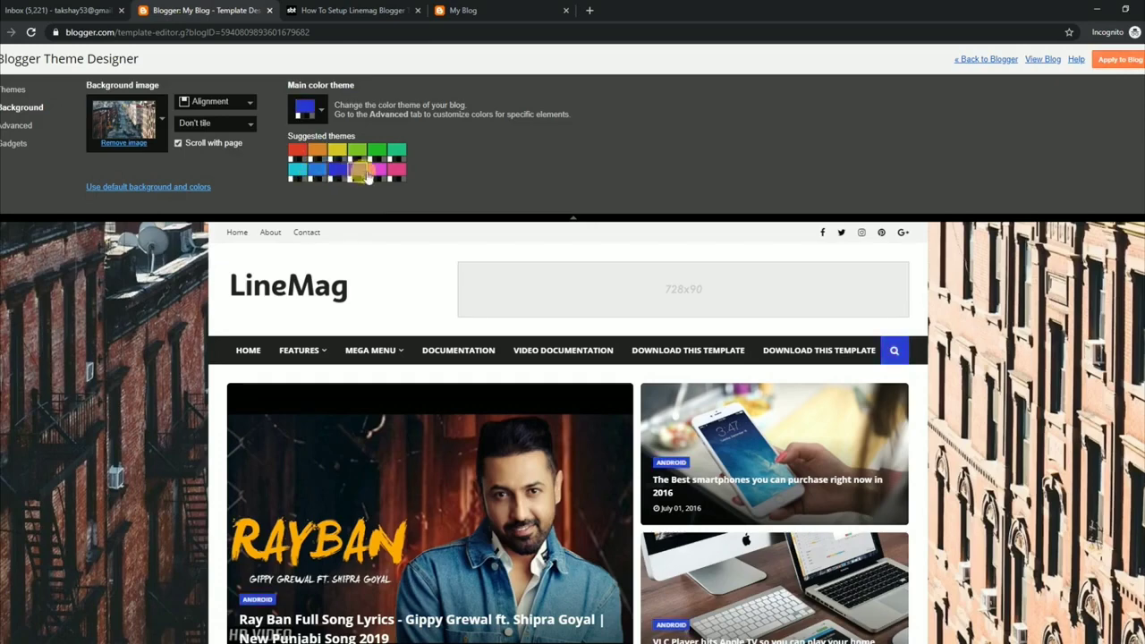
pyautogui.click(357, 172)
pyautogui.click(376, 172)
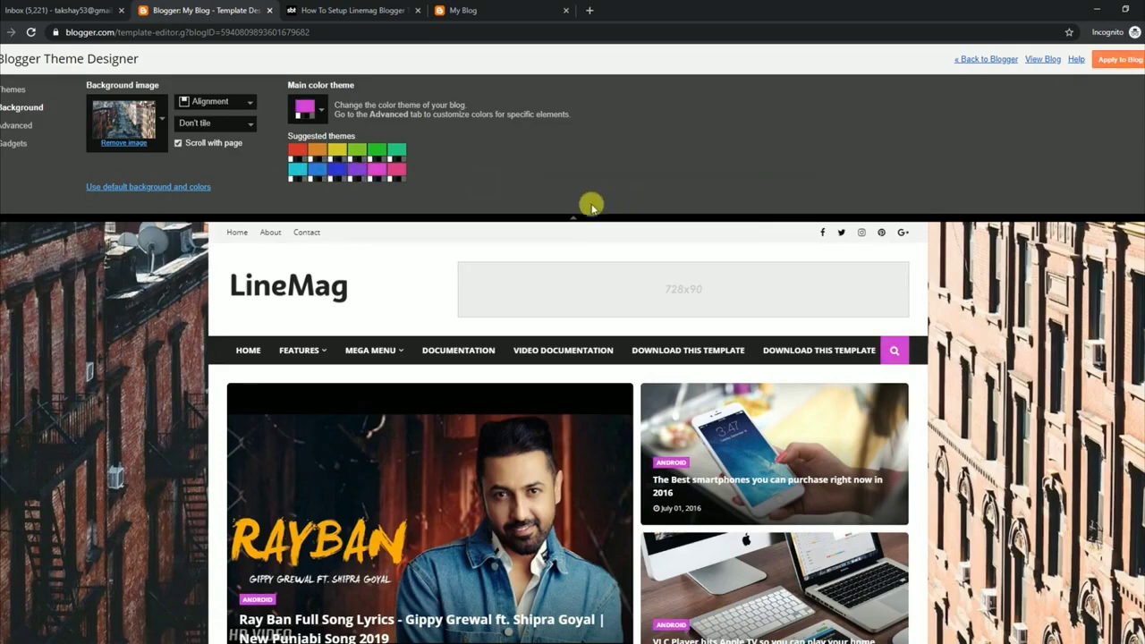